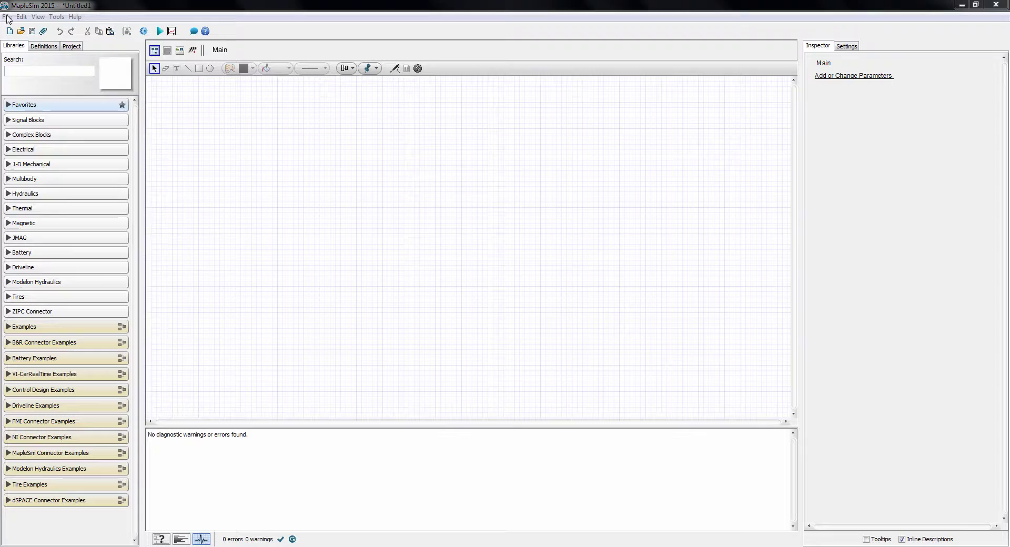
# Start a CAD import and pick SliderCrank.STEP from CAD_Files, keeping all supported CAD file types
pyautogui.click(8, 18)
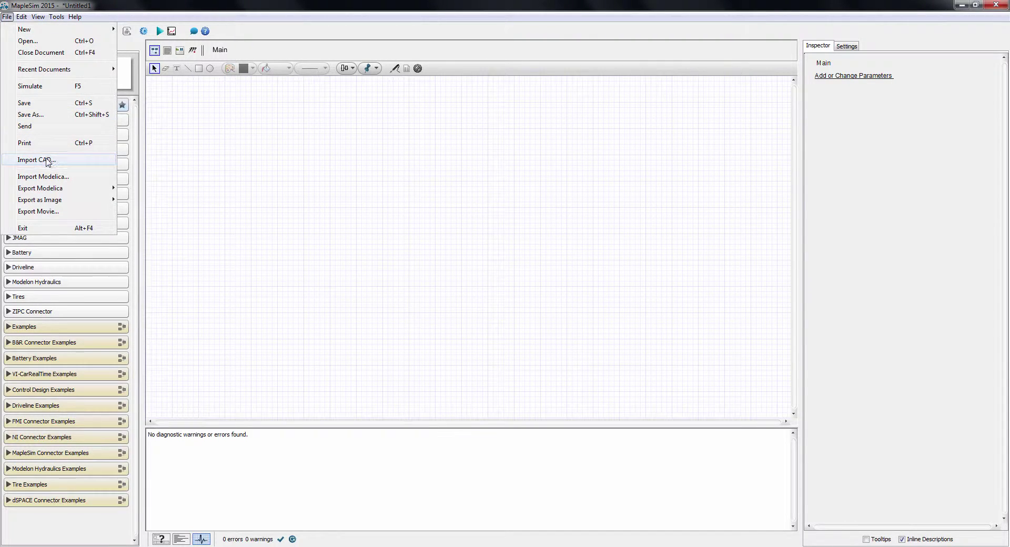
pyautogui.click(46, 160)
pyautogui.click(424, 200)
pyautogui.click(592, 374)
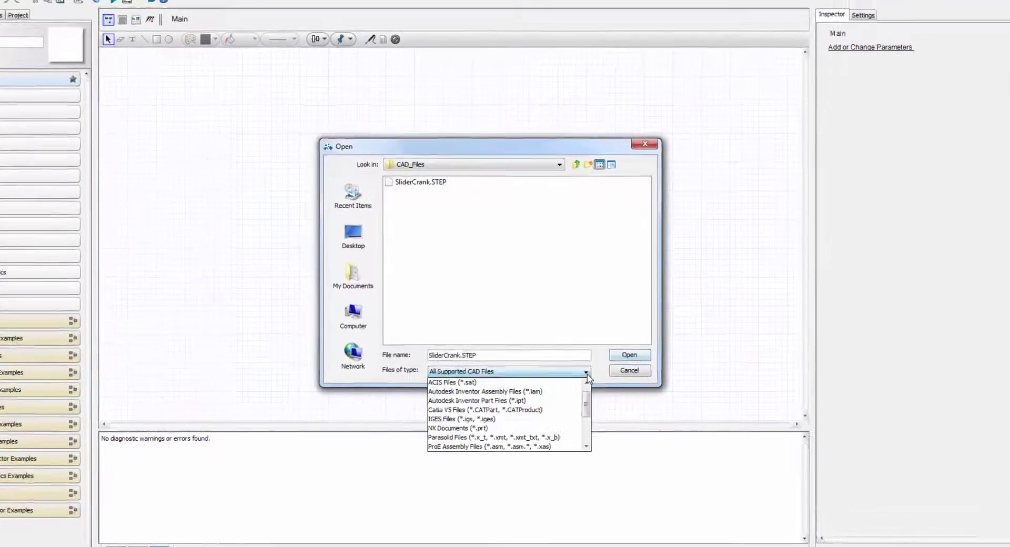
pyautogui.scroll(-1, 589, 415)
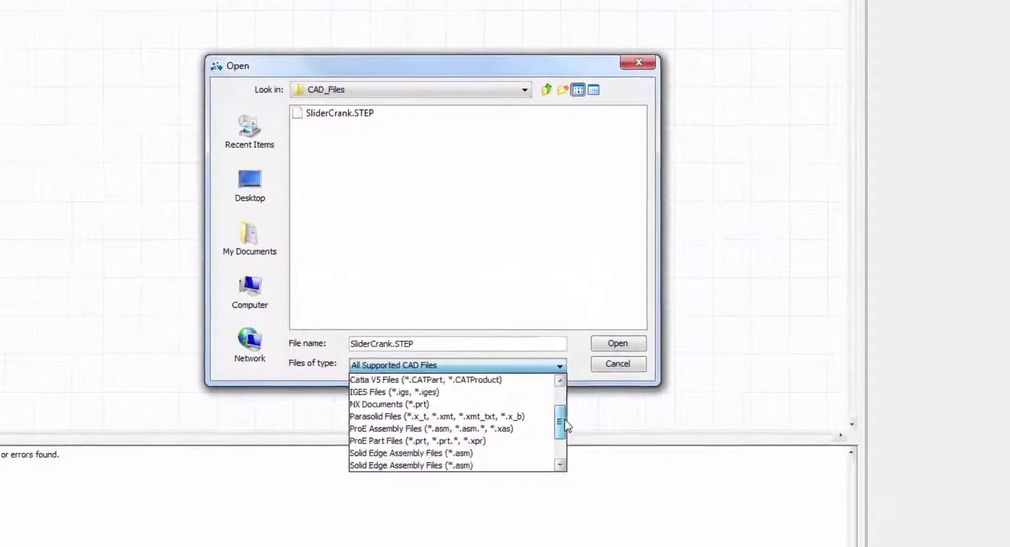
pyautogui.moveTo(566, 425)
pyautogui.mouseDown()
pyautogui.moveTo(558, 454)
pyautogui.moveTo(571, 431)
pyautogui.mouseUp()
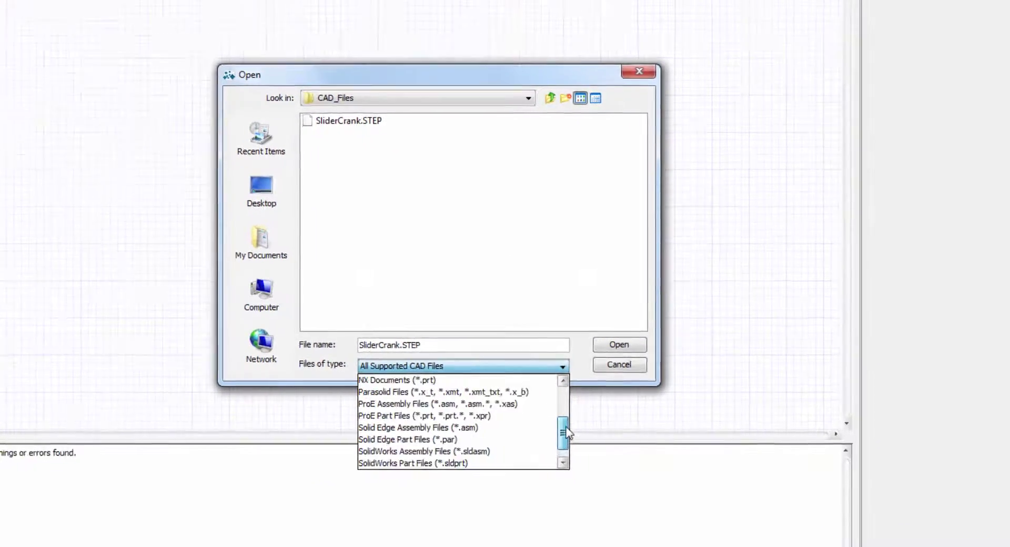
pyautogui.scroll(5, 568, 431)
pyautogui.click(400, 380)
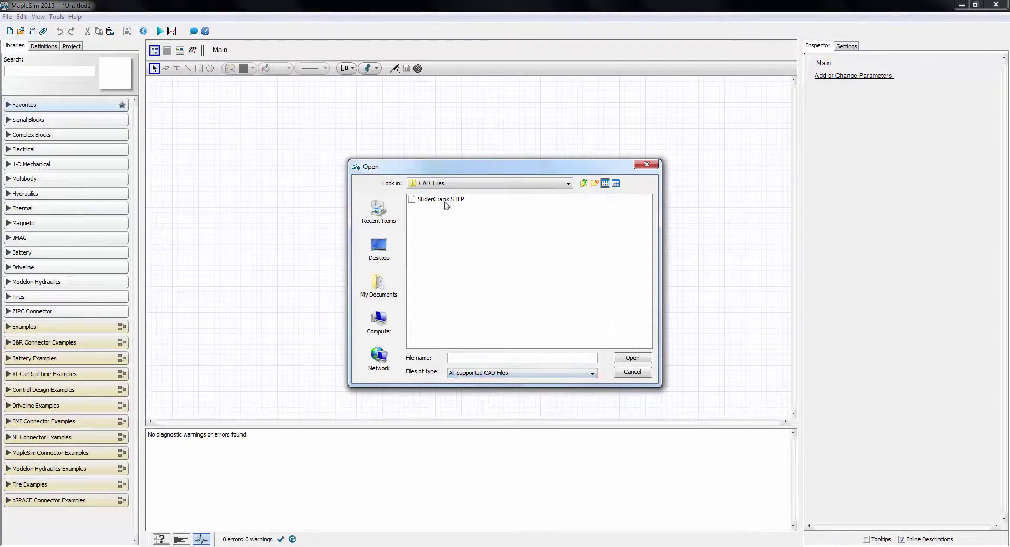
pyautogui.click(444, 202)
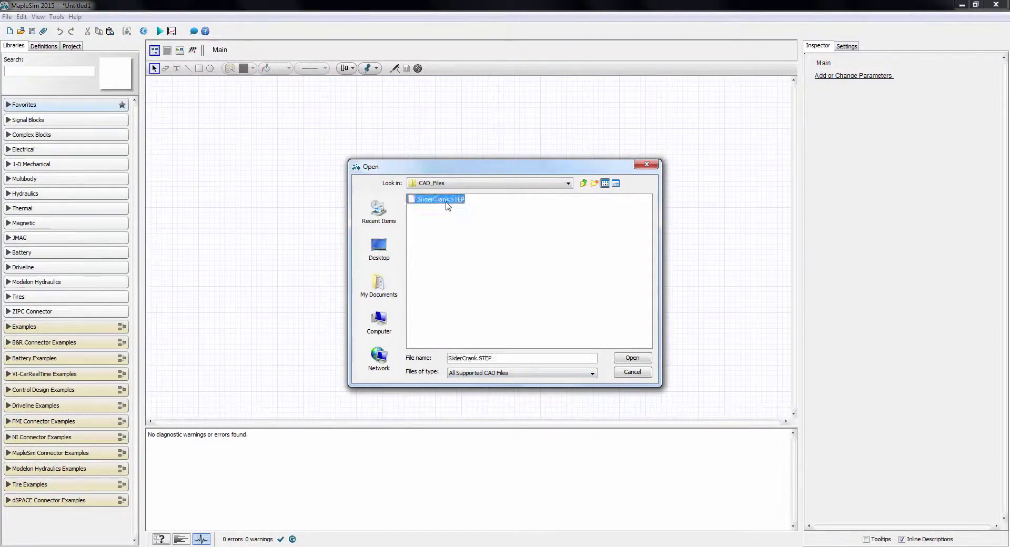
# Load SliderCrank.STEP into the Import CAD window and orbit the preview before resetting to isometric
pyautogui.click(632, 361)
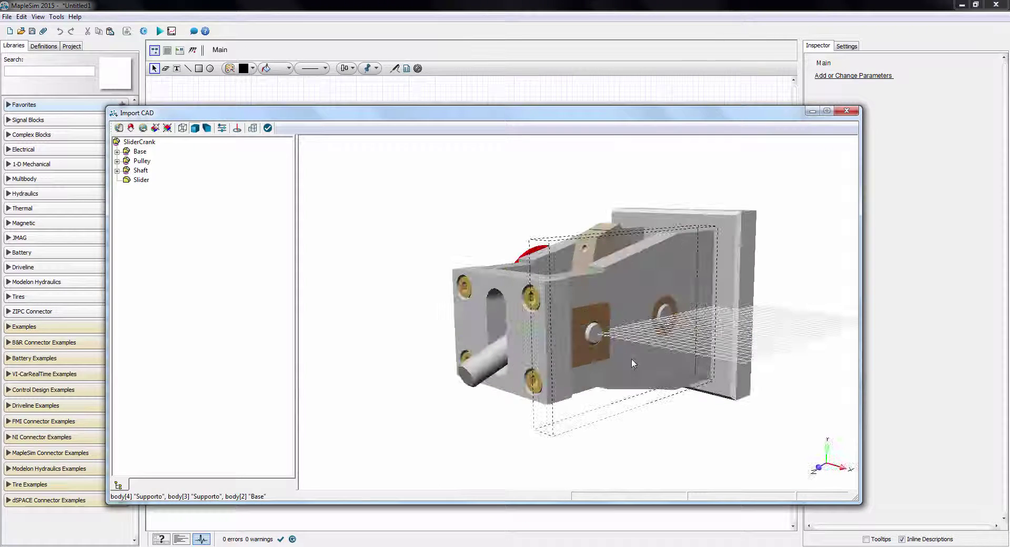
pyautogui.moveTo(627, 356); pyautogui.dragTo(597, 240)
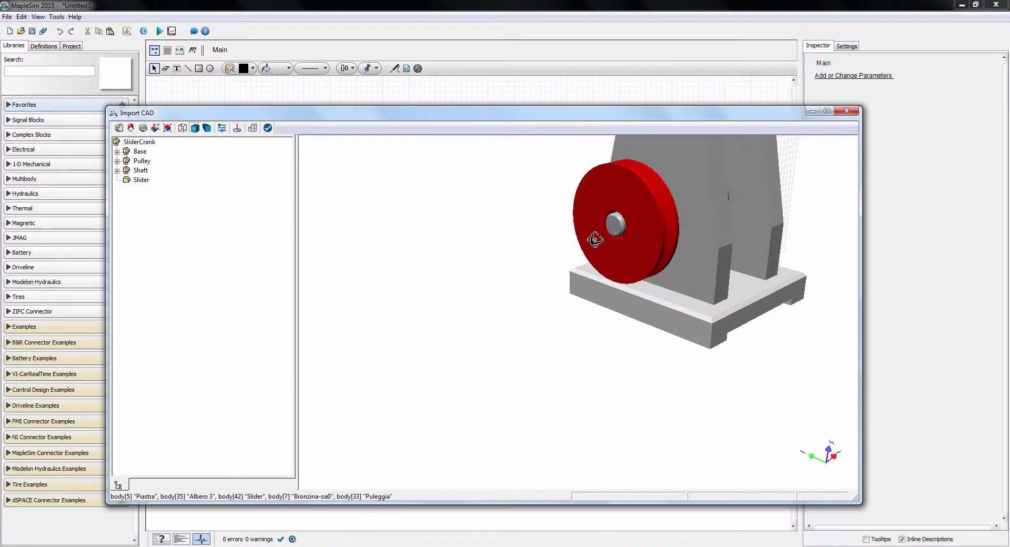
pyautogui.click(168, 128)
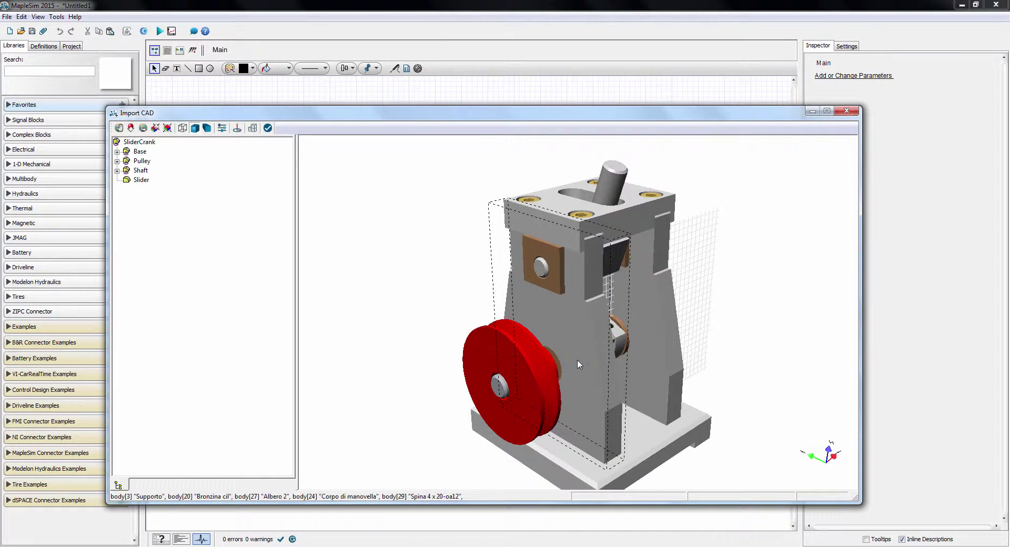
pyautogui.moveTo(608, 363); pyautogui.dragTo(596, 347)
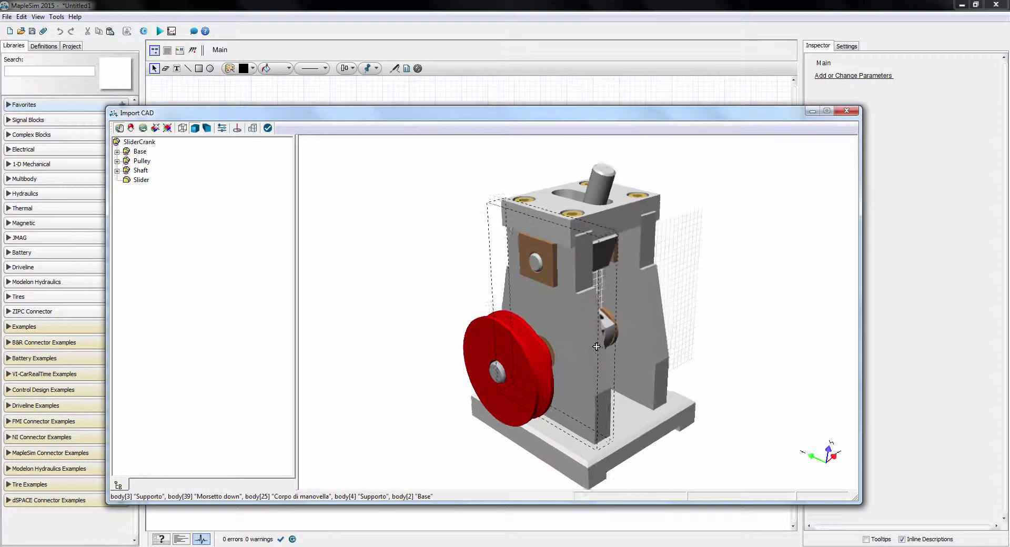
# Select the Base, Pulley, Shaft and Slider parts in turn in the tree
pyautogui.click(141, 152)
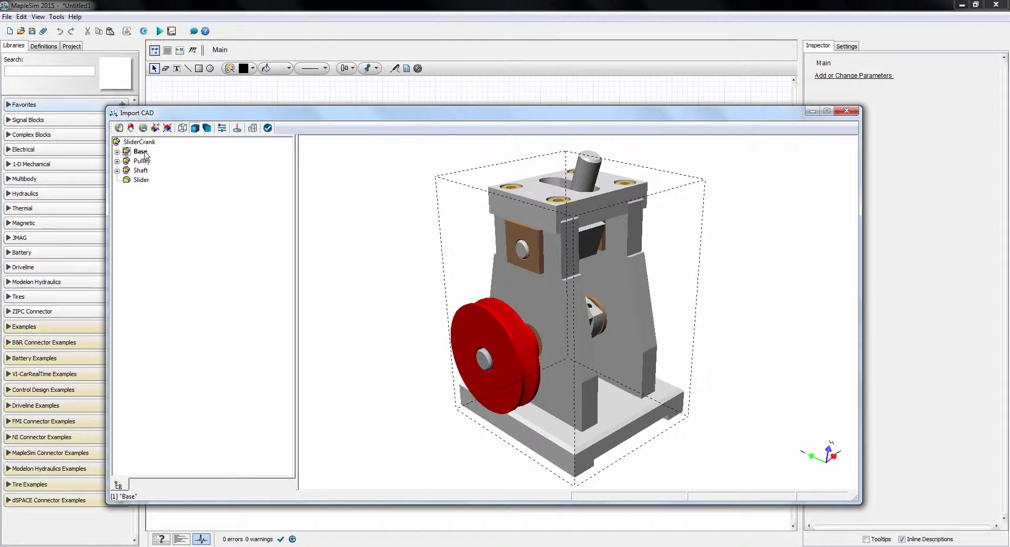
pyautogui.click(145, 154)
pyautogui.click(144, 162)
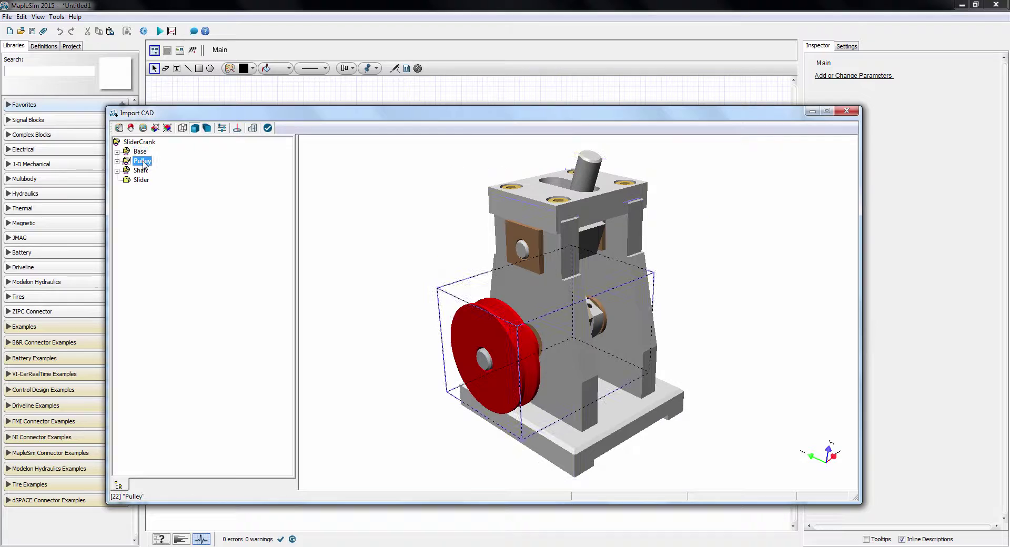
pyautogui.click(141, 171)
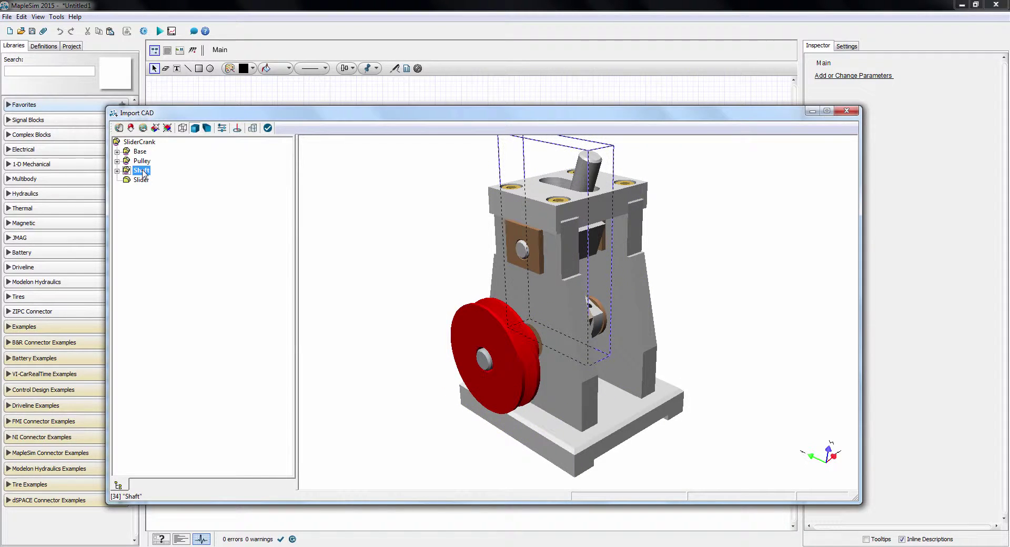
pyautogui.click(143, 181)
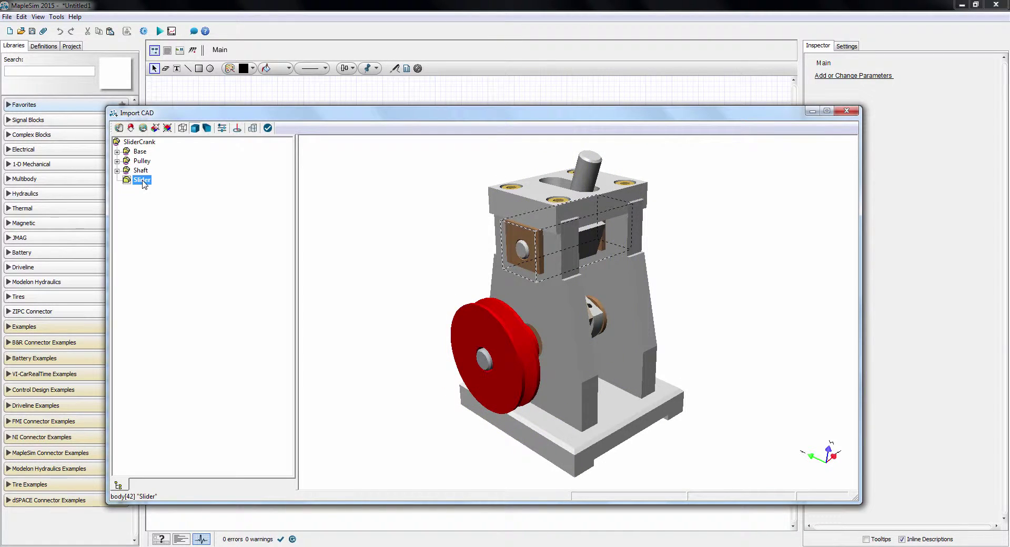
# Hide every part except Base with Hide All Others and clear the selection
pyautogui.rightClick(141, 152)
pyautogui.moveTo(169, 238)
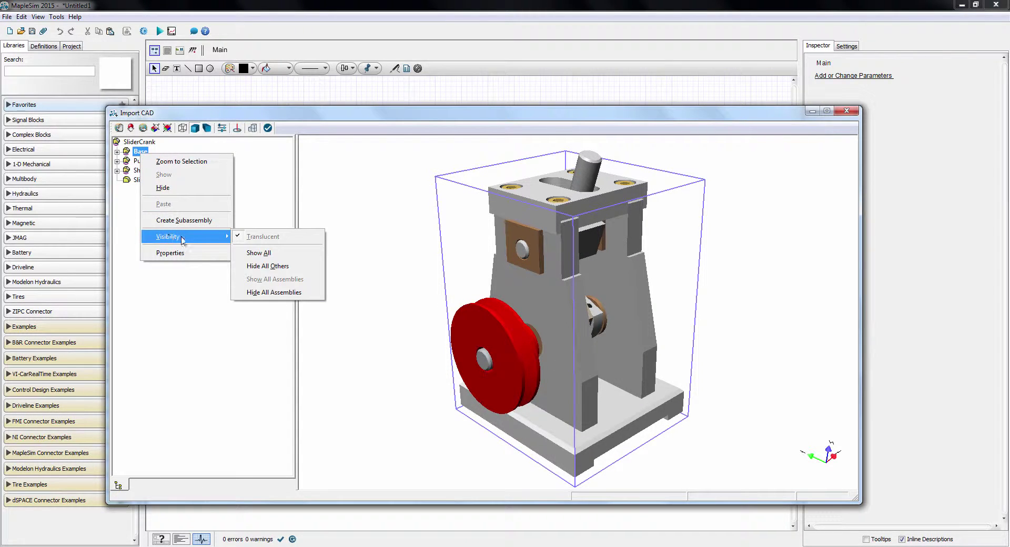
pyautogui.click(259, 266)
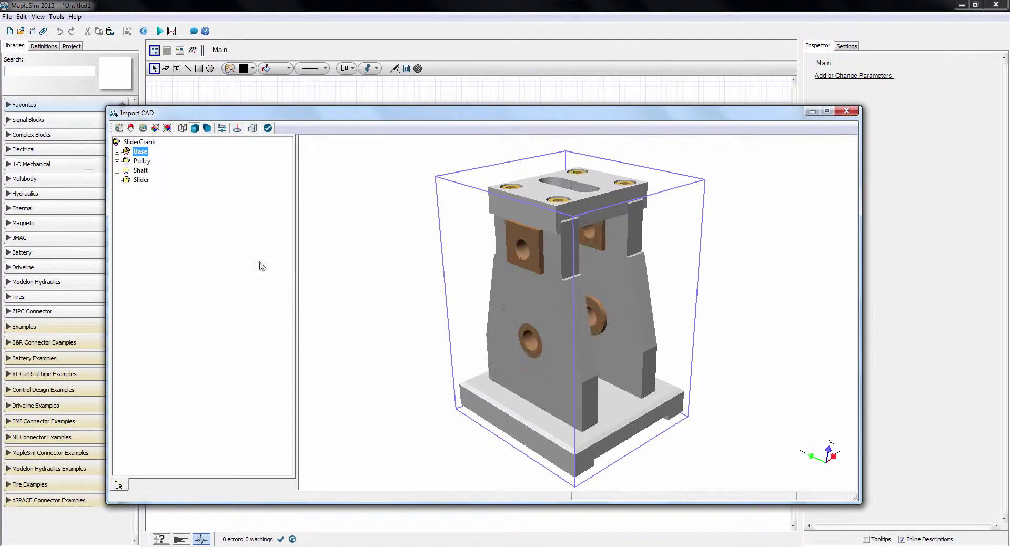
pyautogui.click(346, 307)
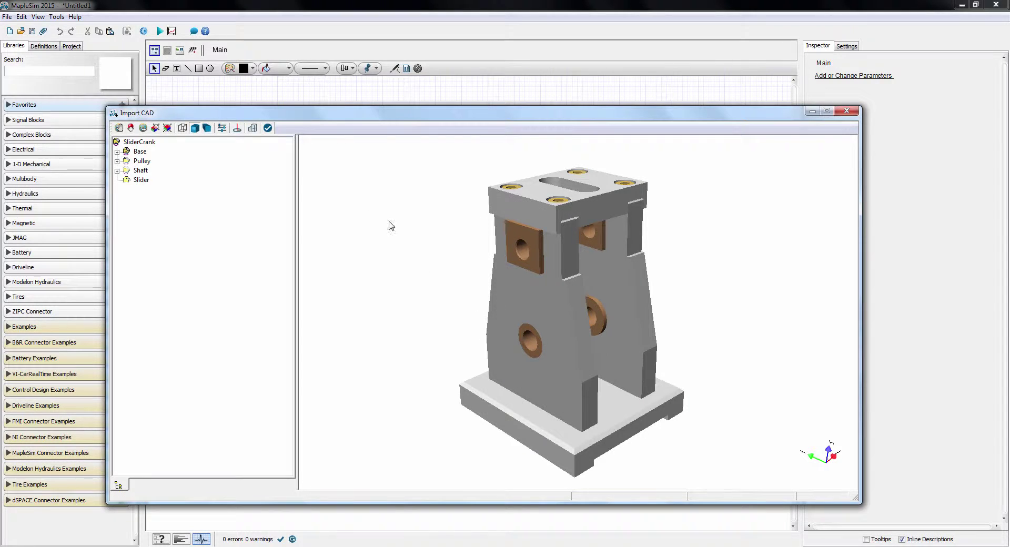
# Attach a coordinate frame to a Base face and reveal it in the tree
pyautogui.click(237, 127)
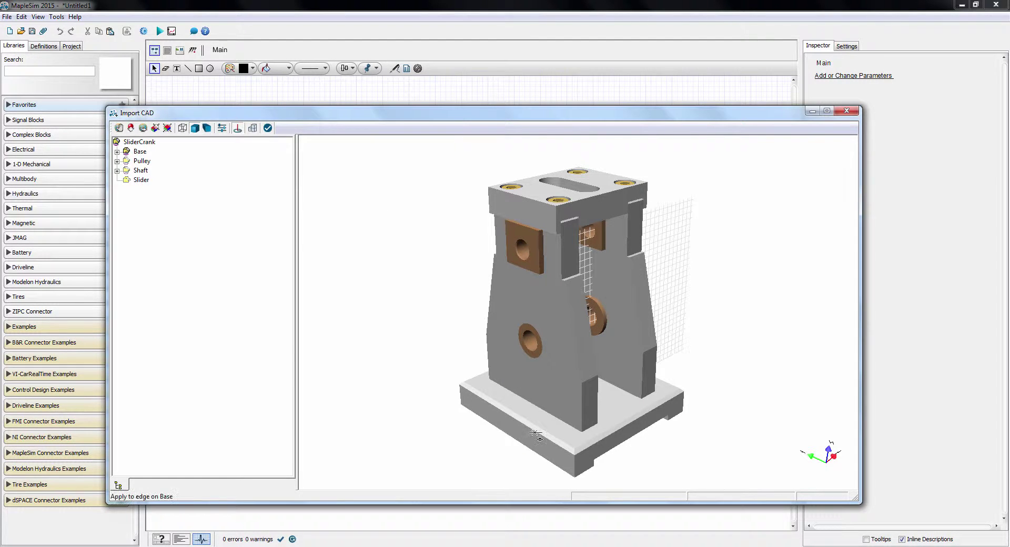
pyautogui.click(548, 449)
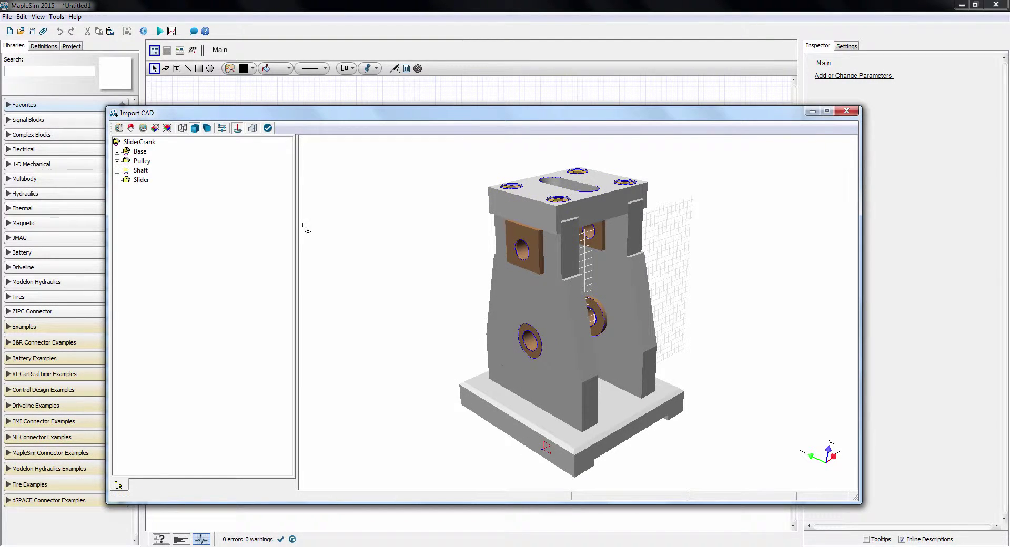
pyautogui.click(116, 151)
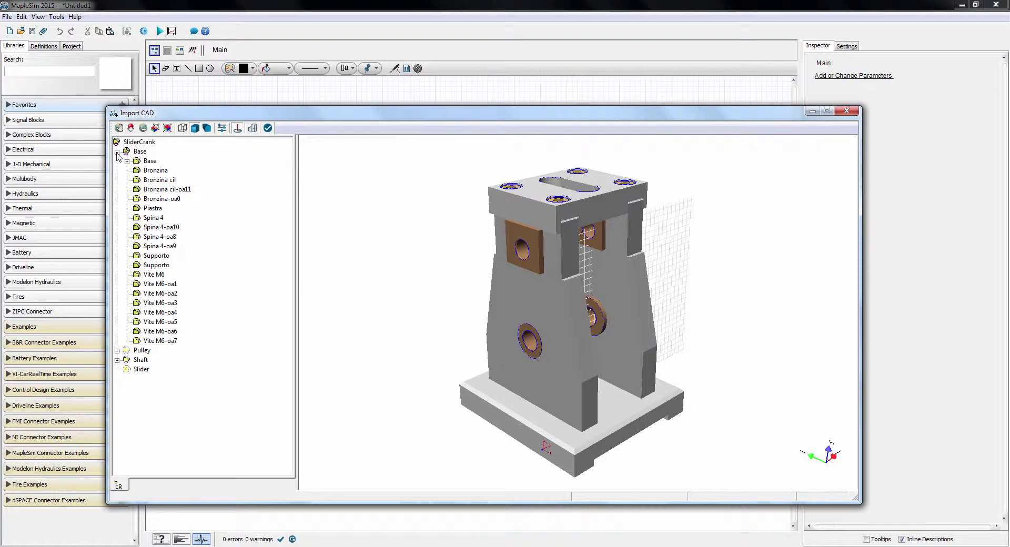
pyautogui.click(126, 161)
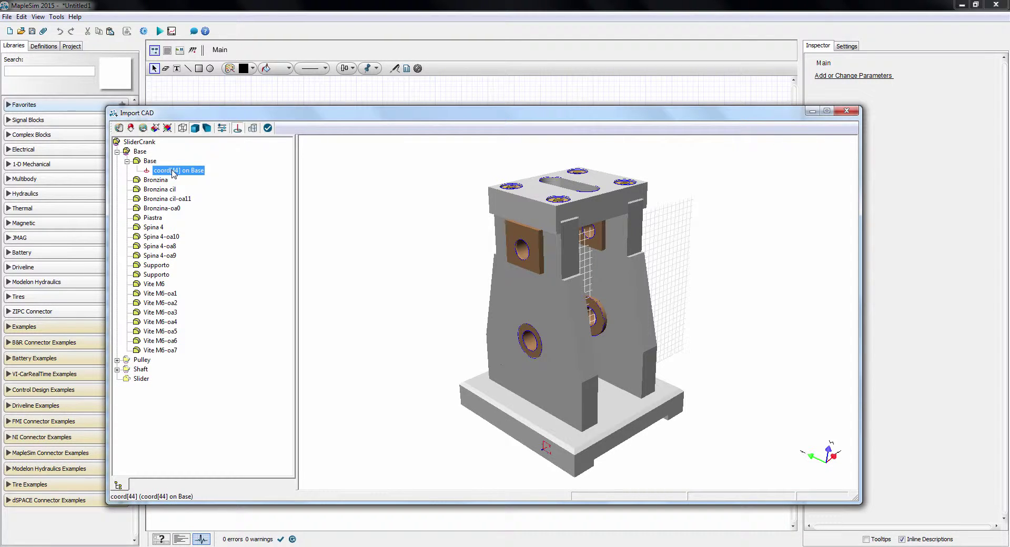
# Set the new frame's position and rotation values all to 0
pyautogui.doubleClick(174, 171)
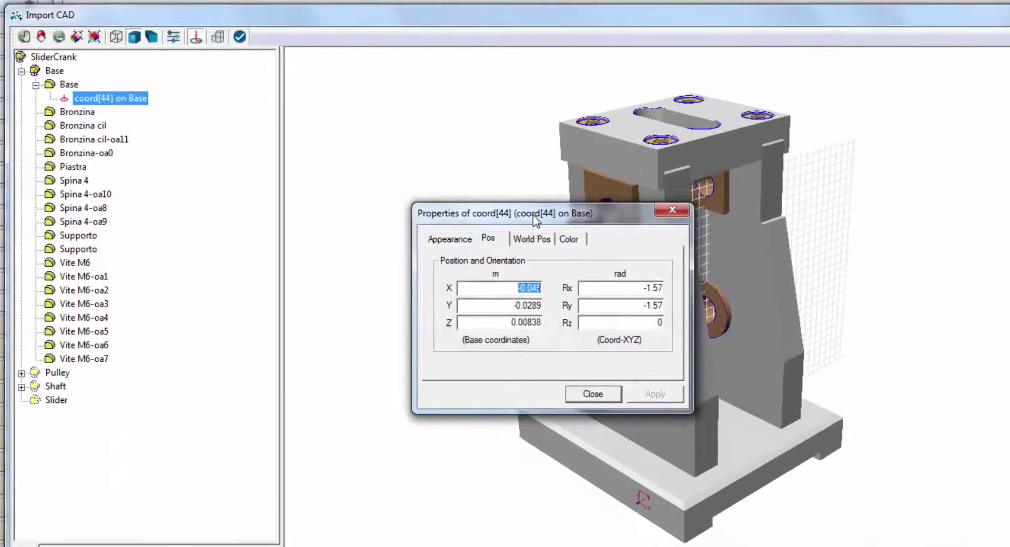
pyautogui.write('0')
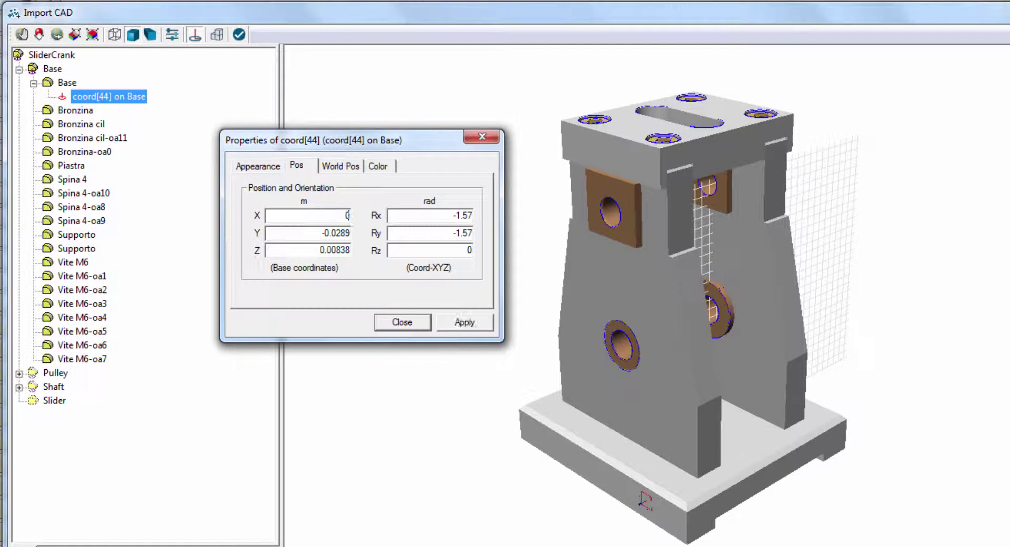
pyautogui.press('Tab')
pyautogui.write('0')
pyautogui.press('Tab')
pyautogui.write('0')
pyautogui.press('Tab')
pyautogui.write('0')
pyautogui.press('Tab')
pyautogui.write('0')
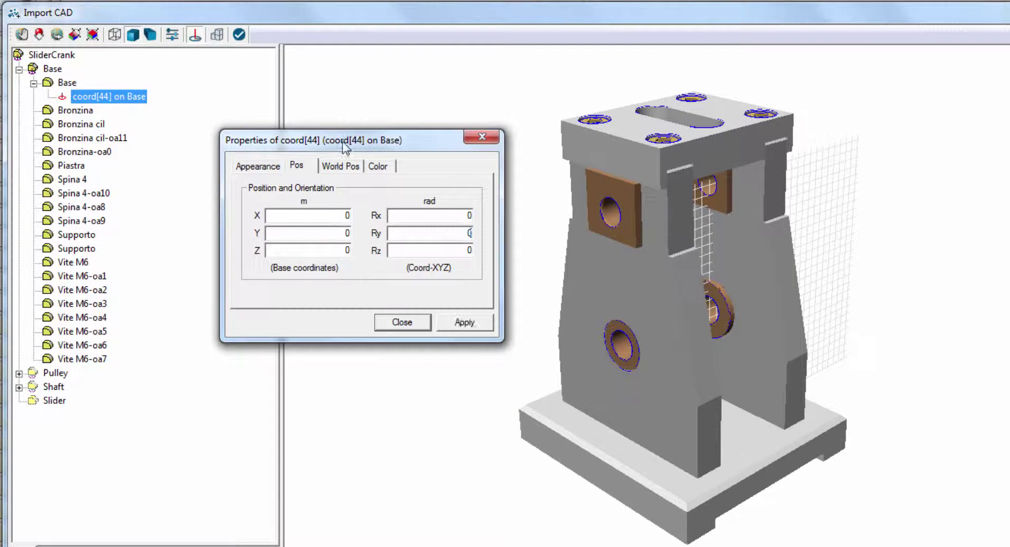
pyautogui.press('Tab')
# Name the frame Origin and apply the change
pyautogui.click(256, 166)
pyautogui.write('O')
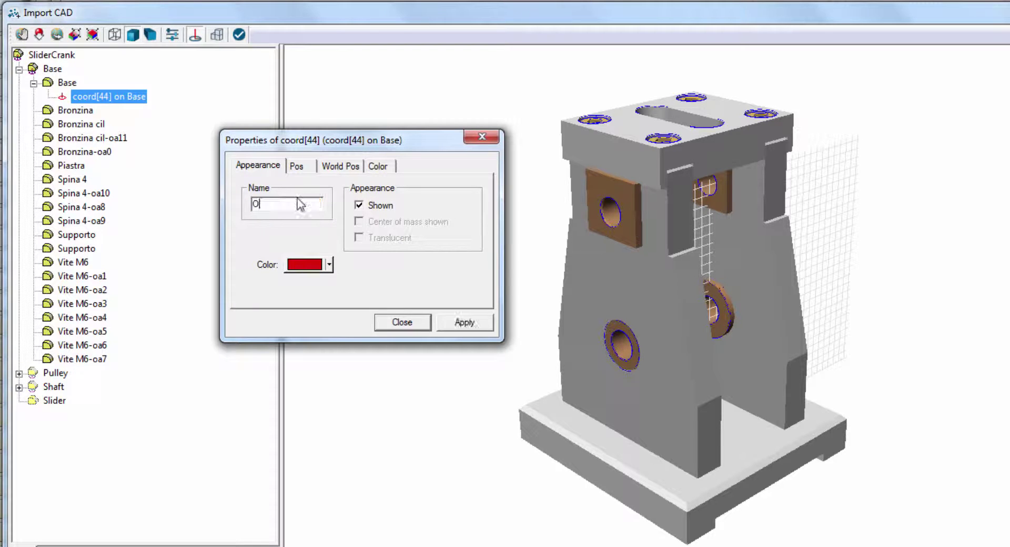
pyautogui.write('rigin')
pyautogui.click(465, 322)
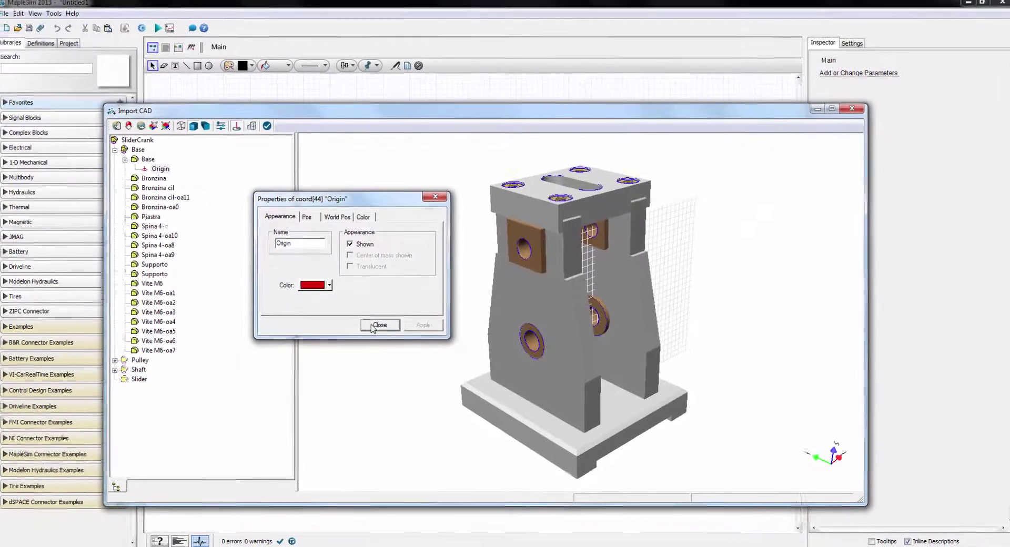
# Add a frame at the Bronzina cil hole centre and rename it Pulley Bearing
pyautogui.click(378, 325)
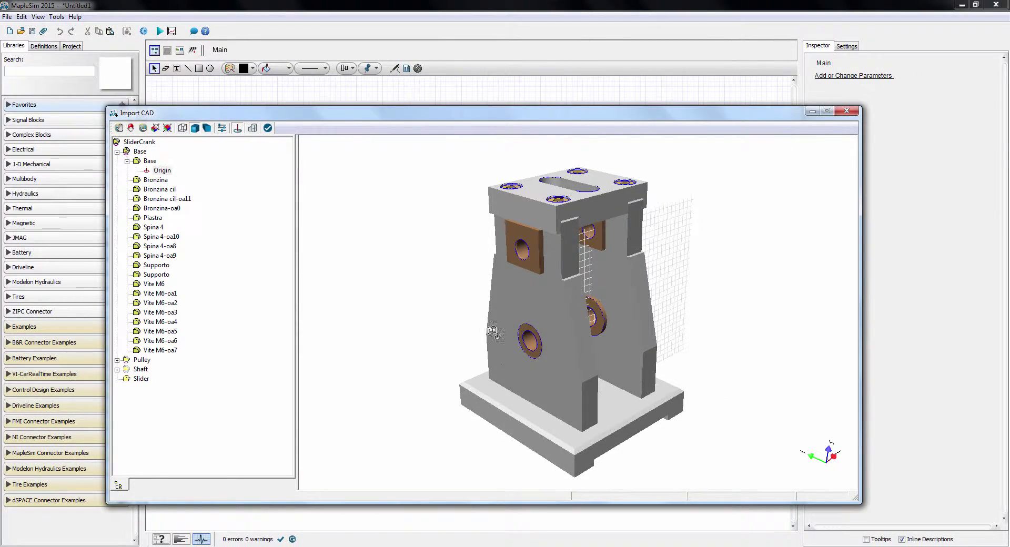
pyautogui.click(524, 343)
pyautogui.scroll(5, 526, 343)
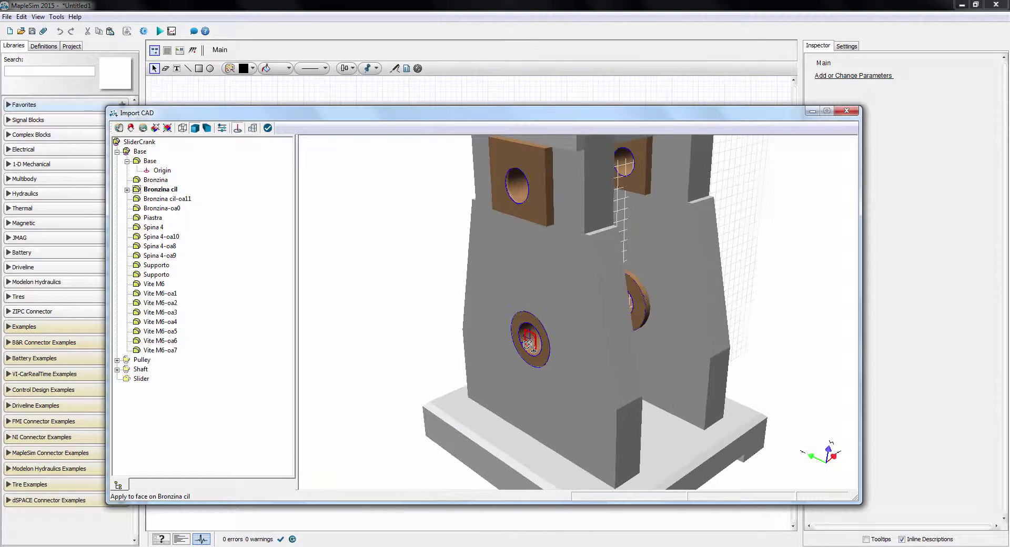
pyautogui.click(127, 190)
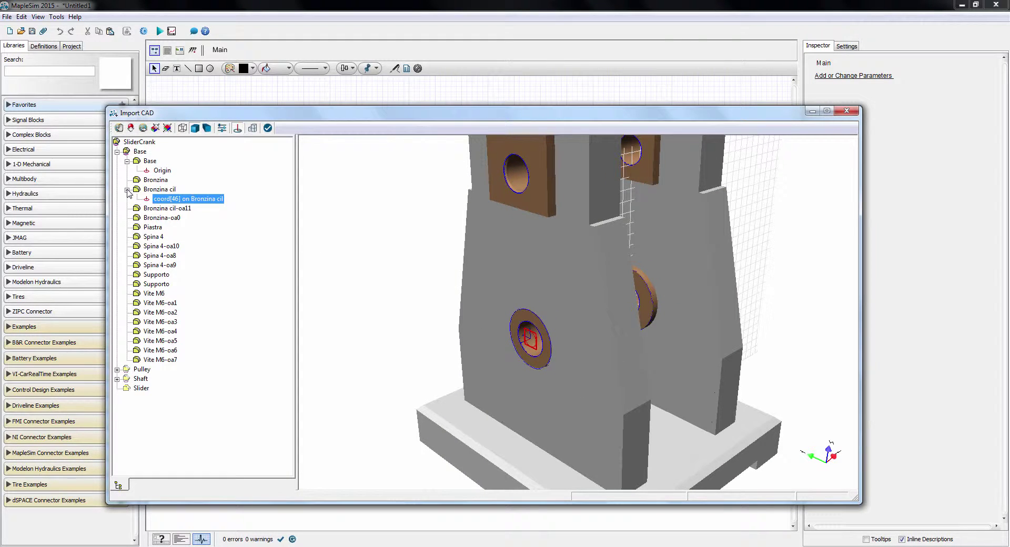
pyautogui.click(177, 200)
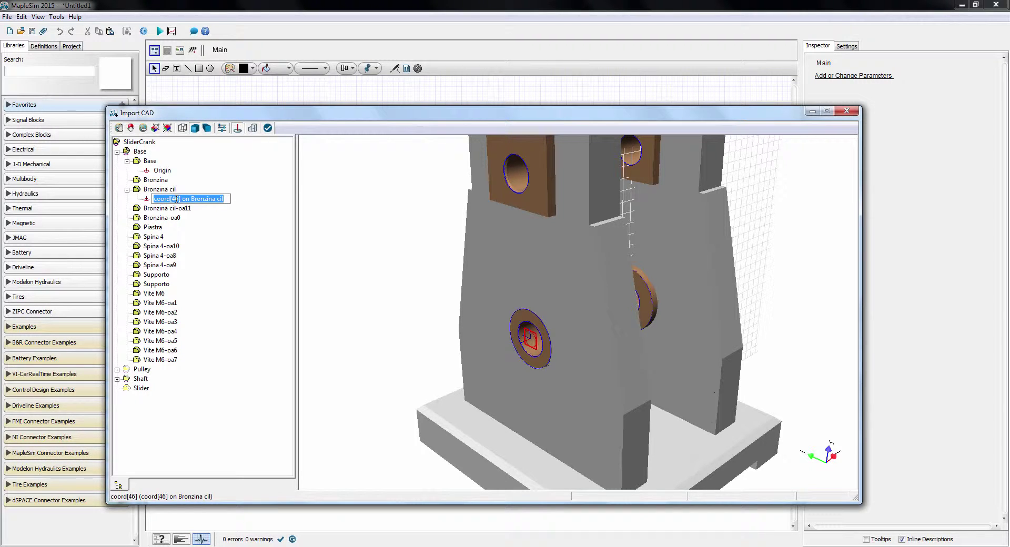
pyautogui.write('Pulley B')
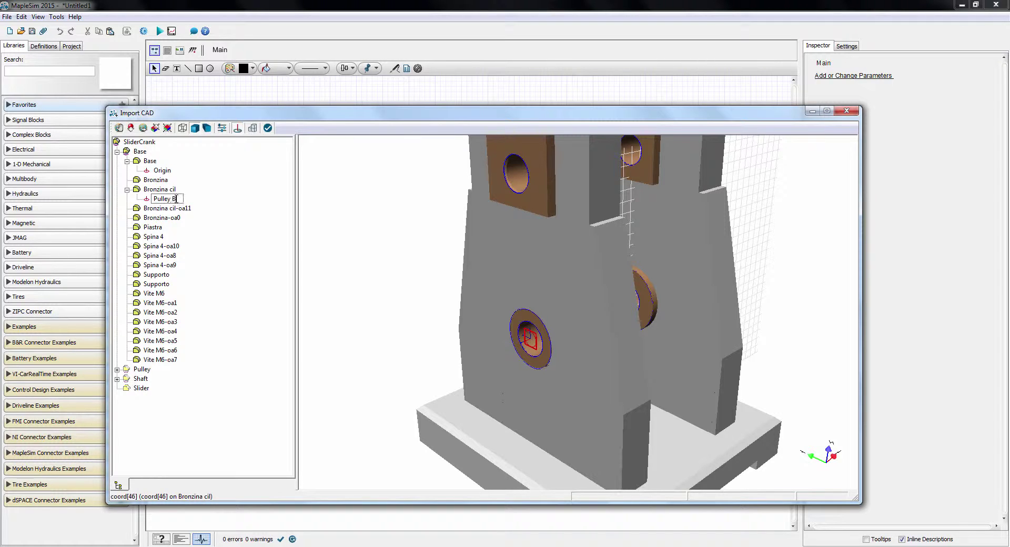
pyautogui.write('earing')
pyautogui.press('Return')
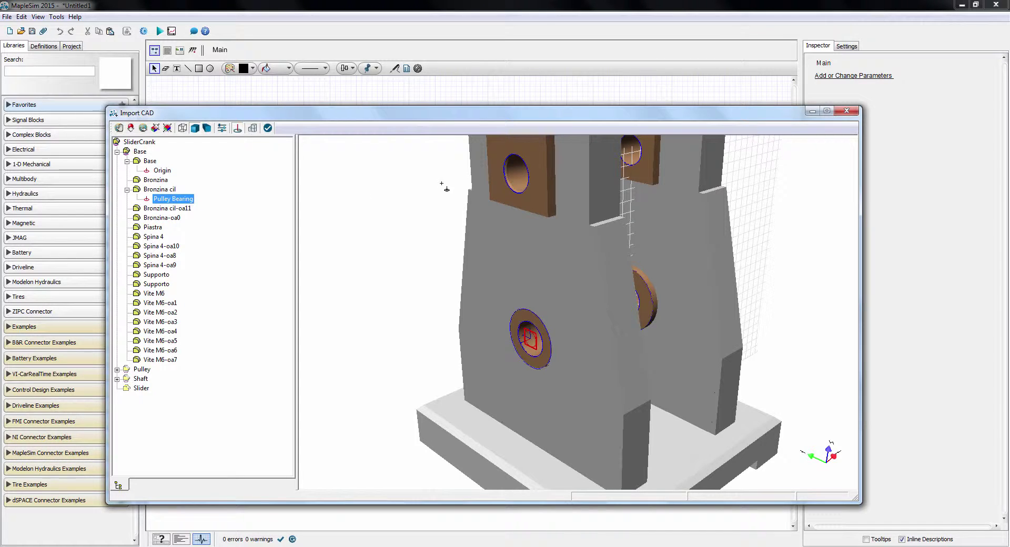
# Place a frame at Bronzina-oa0's upper hole centre named Slider Bearing, then recentre the view
pyautogui.click(506, 183)
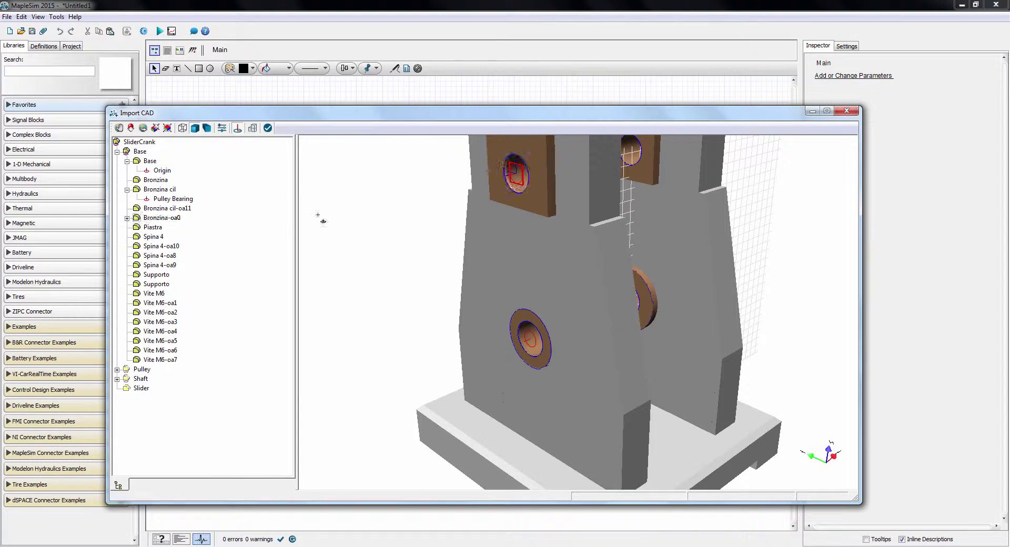
pyautogui.click(126, 217)
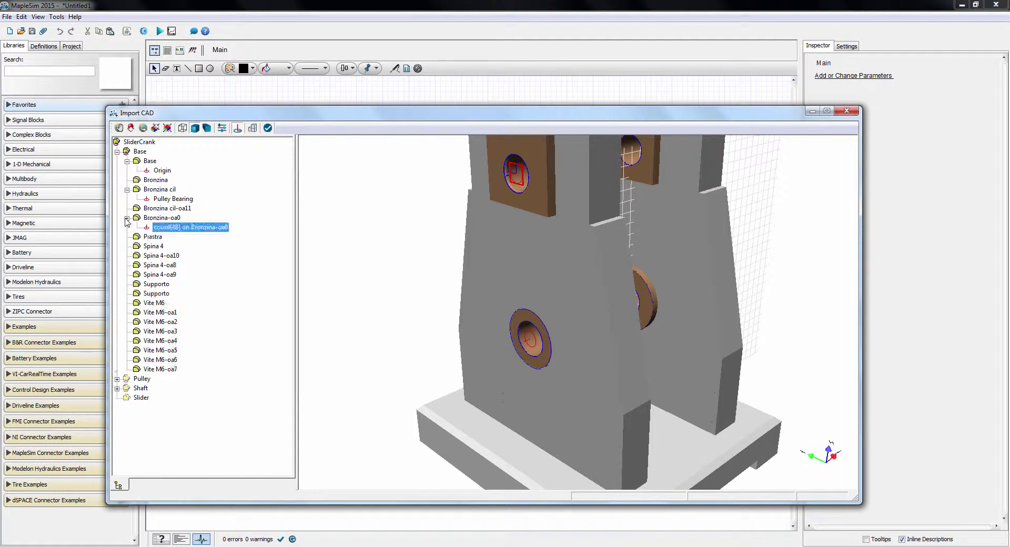
pyautogui.doubleClick(186, 227)
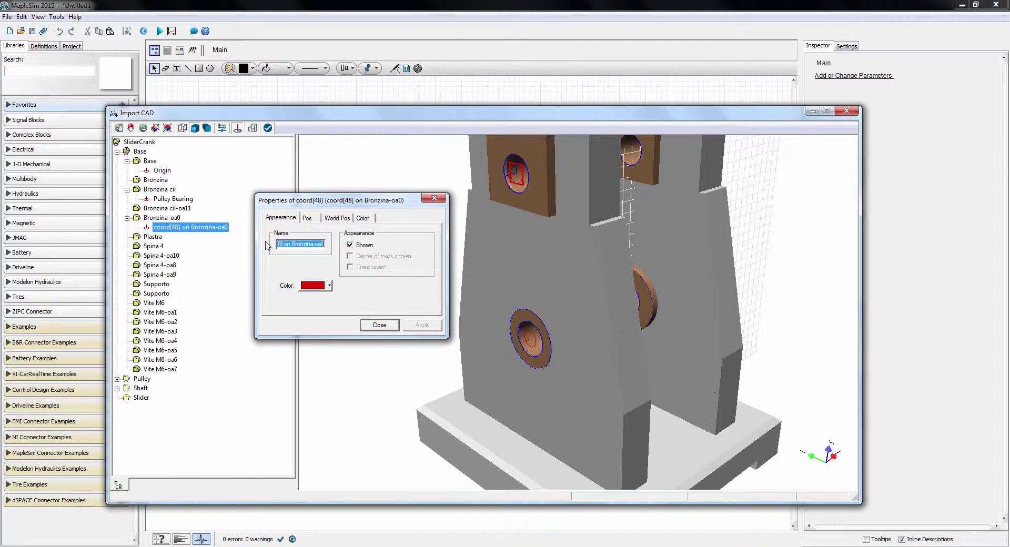
pyautogui.write('Slider Bearing')
pyautogui.press('Return')
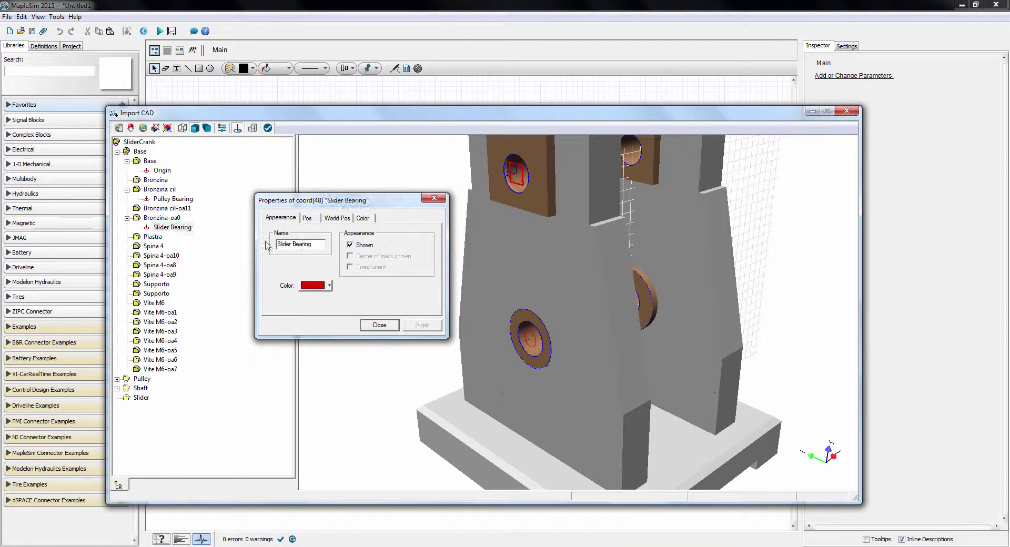
pyautogui.click(378, 325)
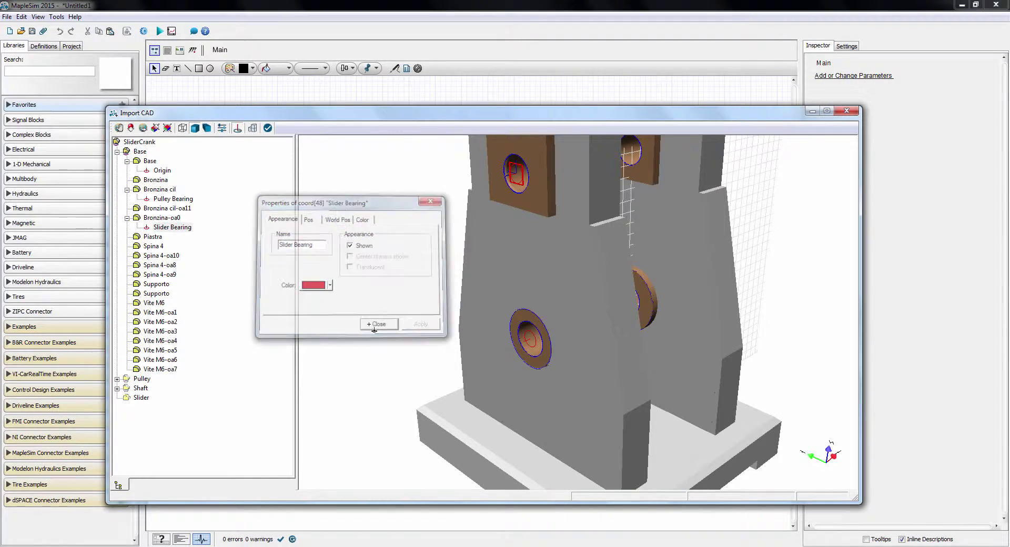
pyautogui.scroll(-5, 390, 279)
pyautogui.scroll(-2, 390, 279)
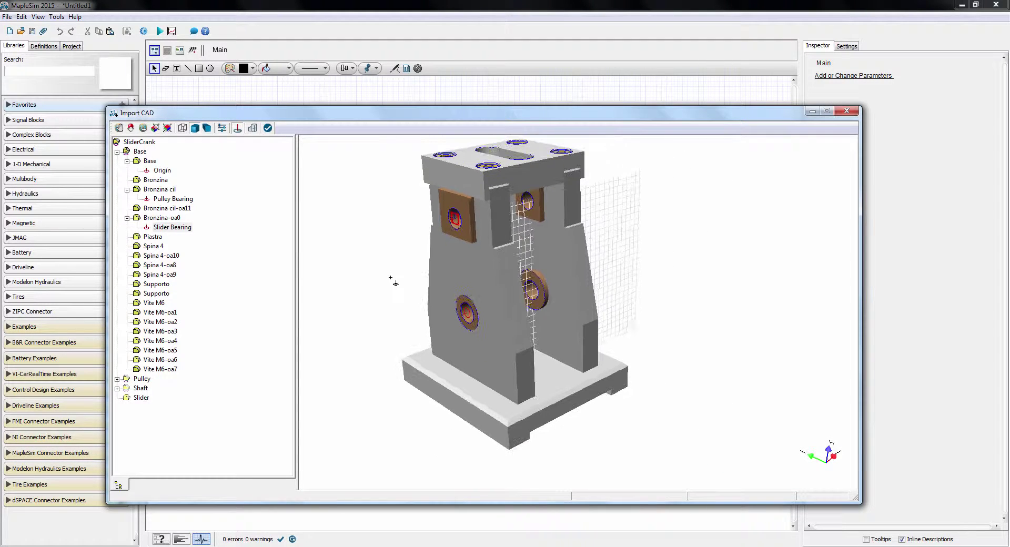
pyautogui.moveTo(397, 272); pyautogui.dragTo(453, 293)
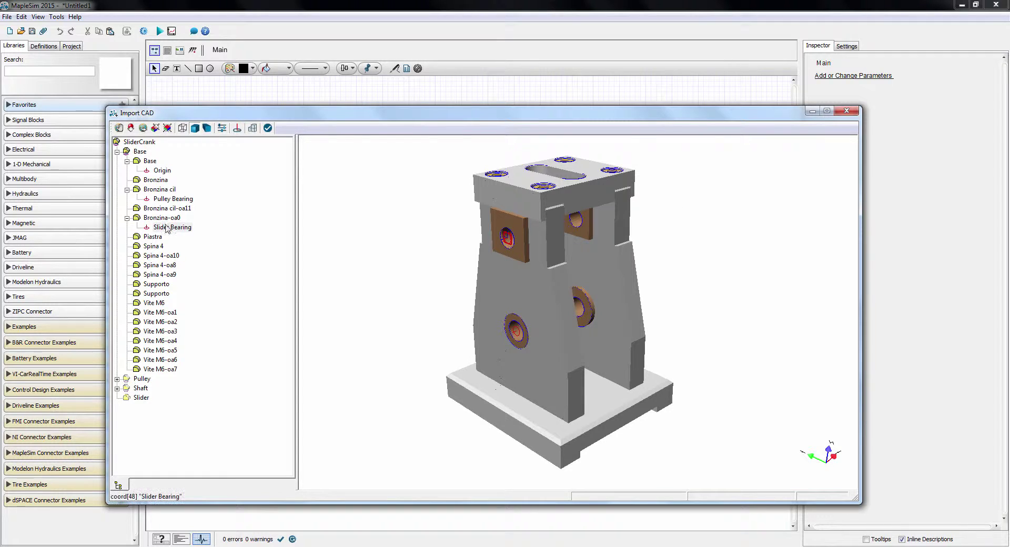
# Copy the Slider Bearing attachment point
pyautogui.click(150, 229)
pyautogui.rightClick(150, 230)
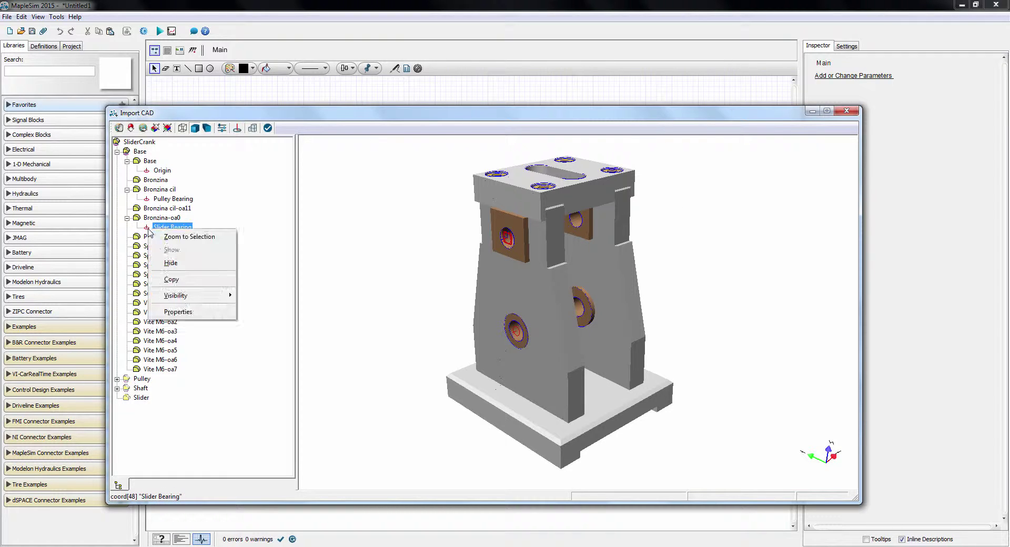
pyautogui.click(175, 280)
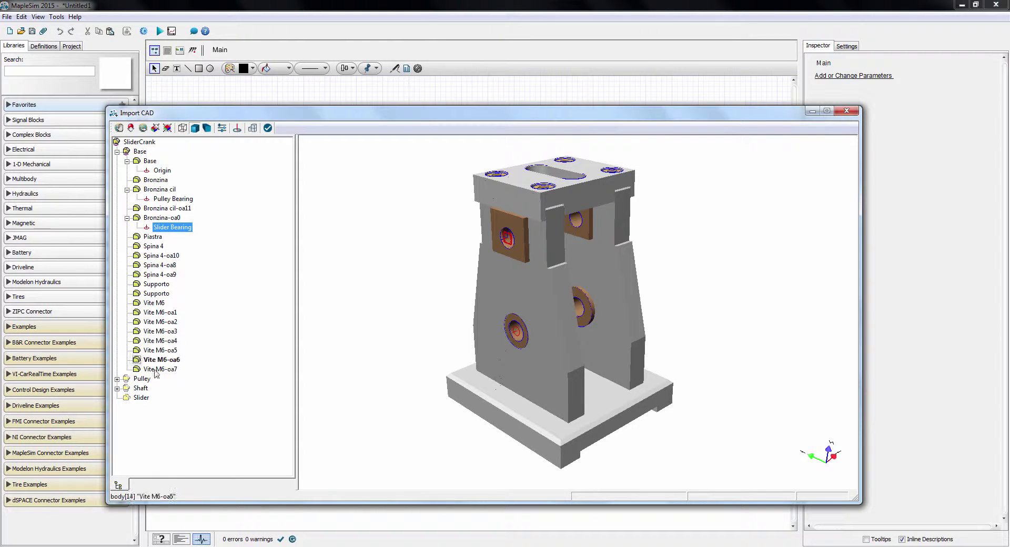
pyautogui.rightClick(141, 398)
pyautogui.click(179, 419)
# Hide the Base and paste Slider Bearing onto the Slider part
pyautogui.rightClick(140, 152)
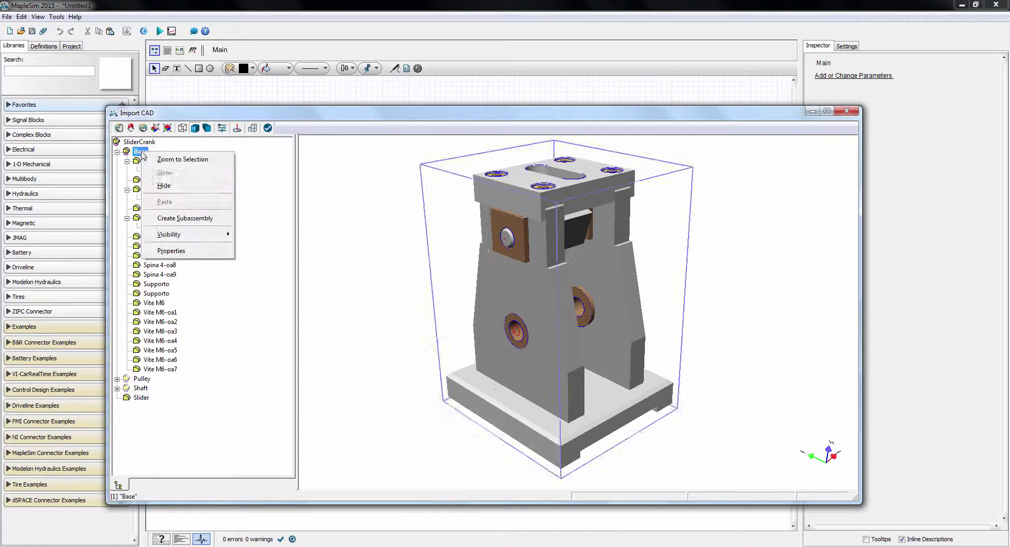
pyautogui.click(176, 184)
pyautogui.click(542, 245)
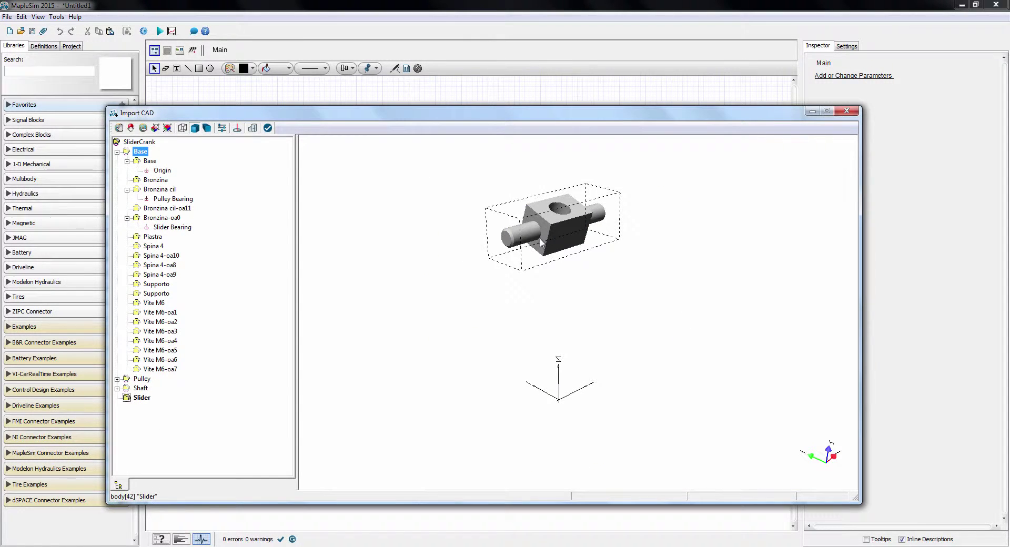
pyautogui.rightClick(541, 240)
pyautogui.click(562, 289)
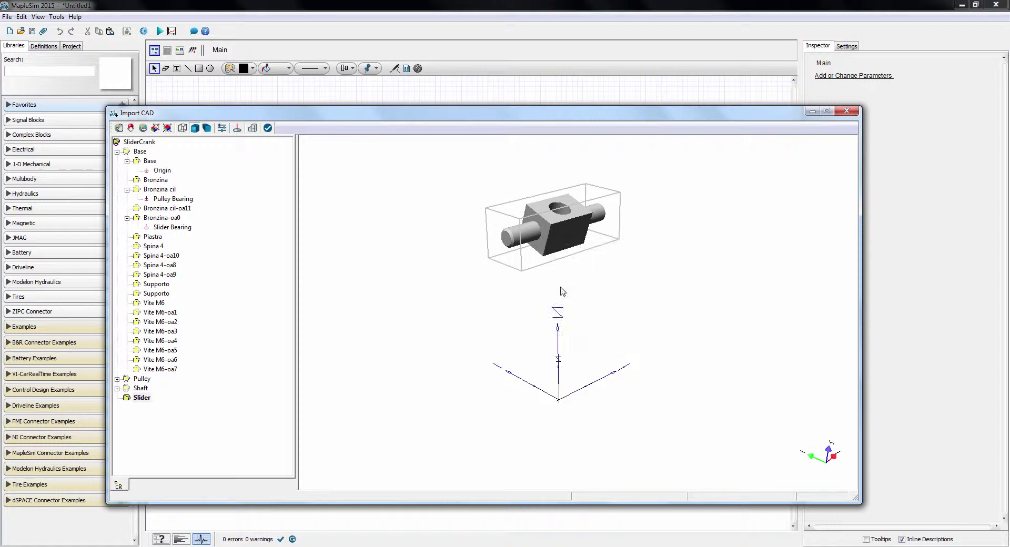
pyautogui.click(563, 292)
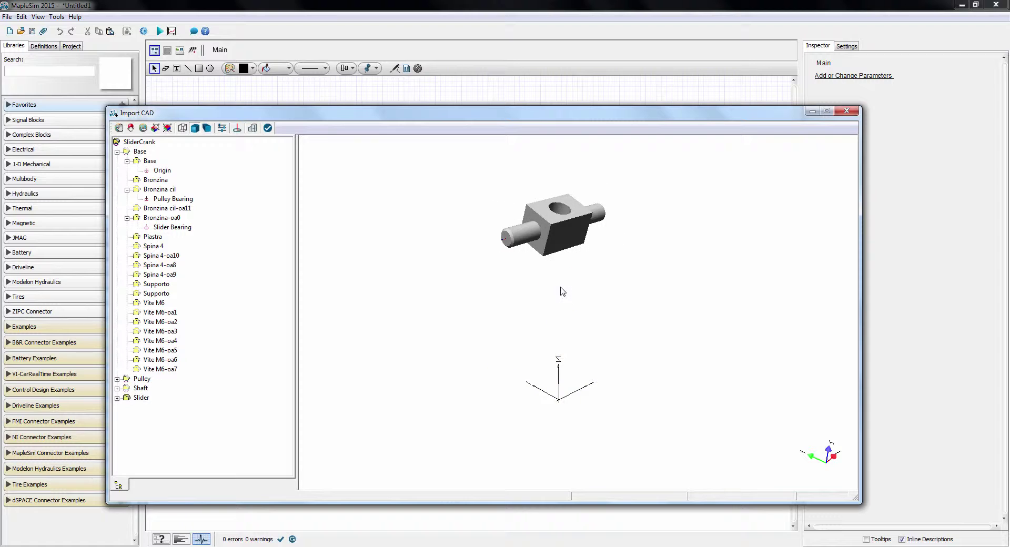
# Check the pasted Slider Bearing under Slider, then select the whole SliderCrank model
pyautogui.click(117, 398)
pyautogui.click(158, 408)
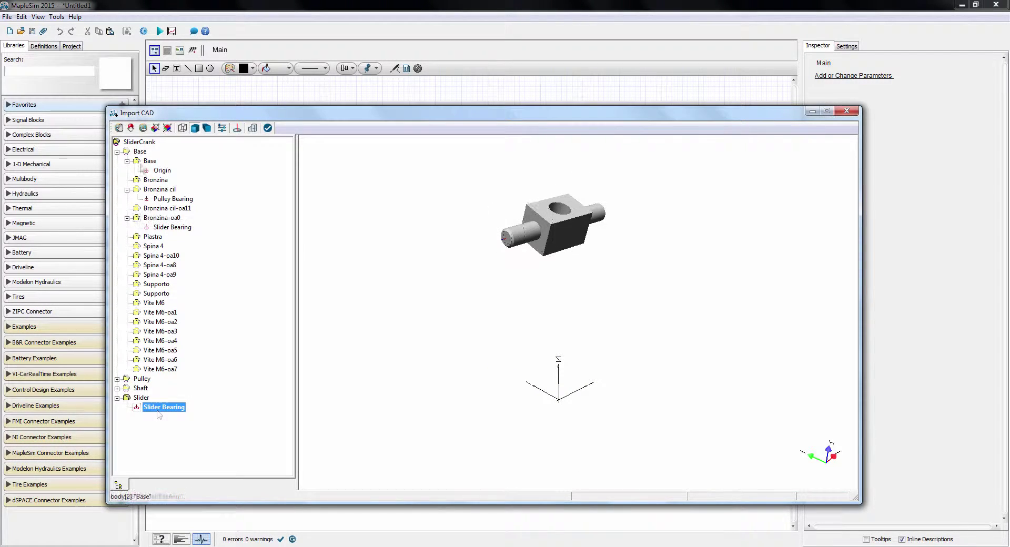
pyautogui.click(139, 142)
pyautogui.rightClick(141, 143)
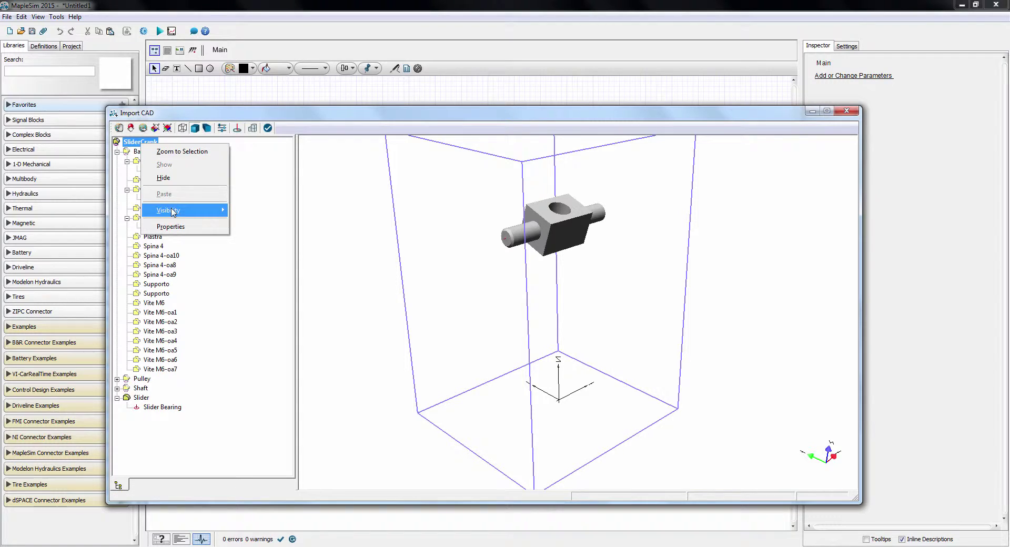
# Show all parts of the SliderCrank model again
pyautogui.moveTo(174, 210)
pyautogui.click(246, 229)
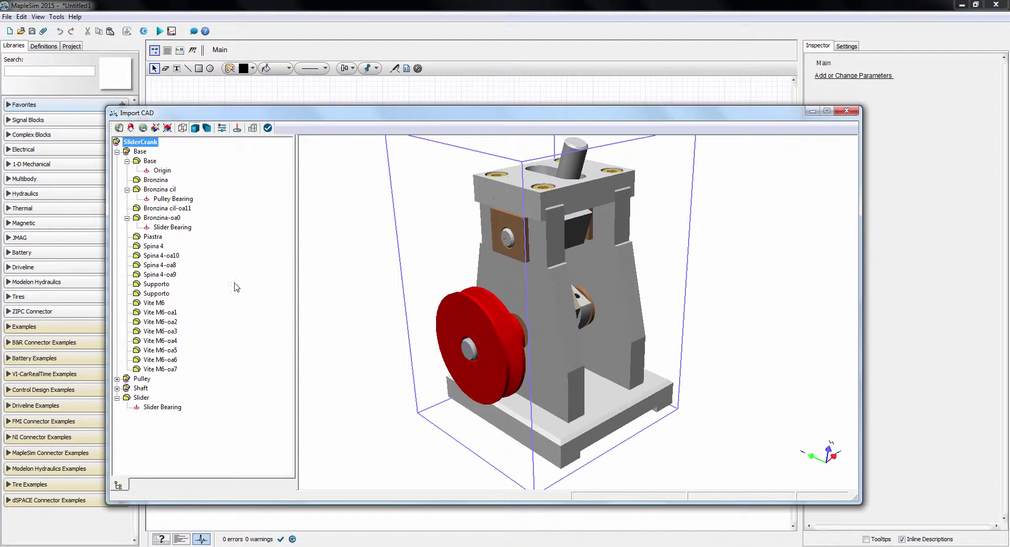
pyautogui.click(227, 303)
# Copy Pulley Bearing onto the red pulley Puleggia, then show only the Shaft
pyautogui.click(175, 200)
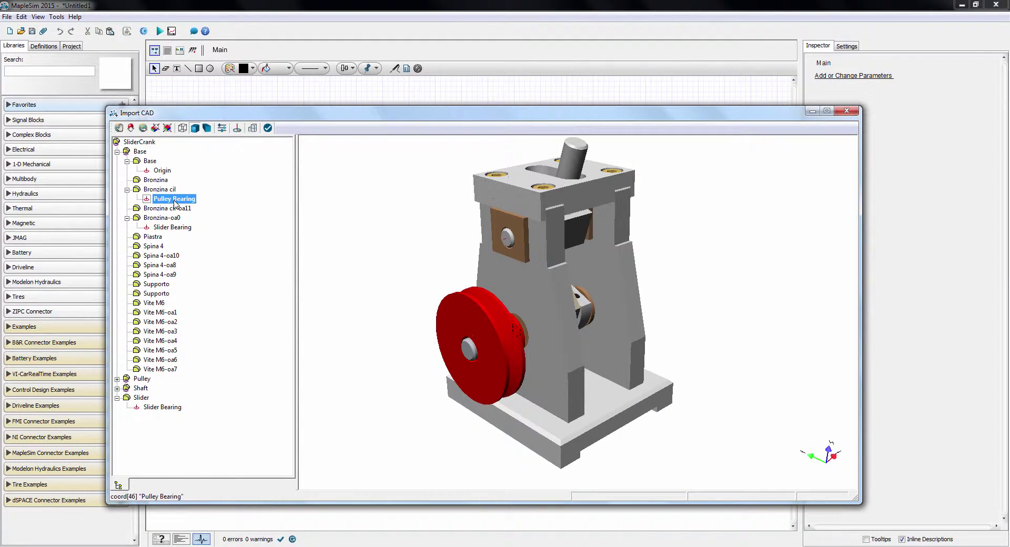
pyautogui.rightClick(161, 203)
pyautogui.click(179, 248)
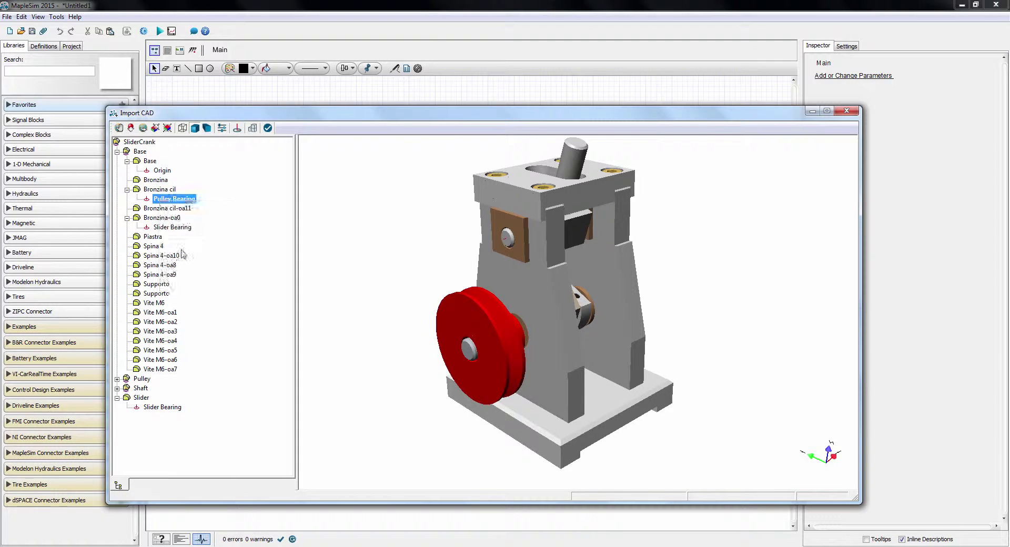
pyautogui.click(117, 378)
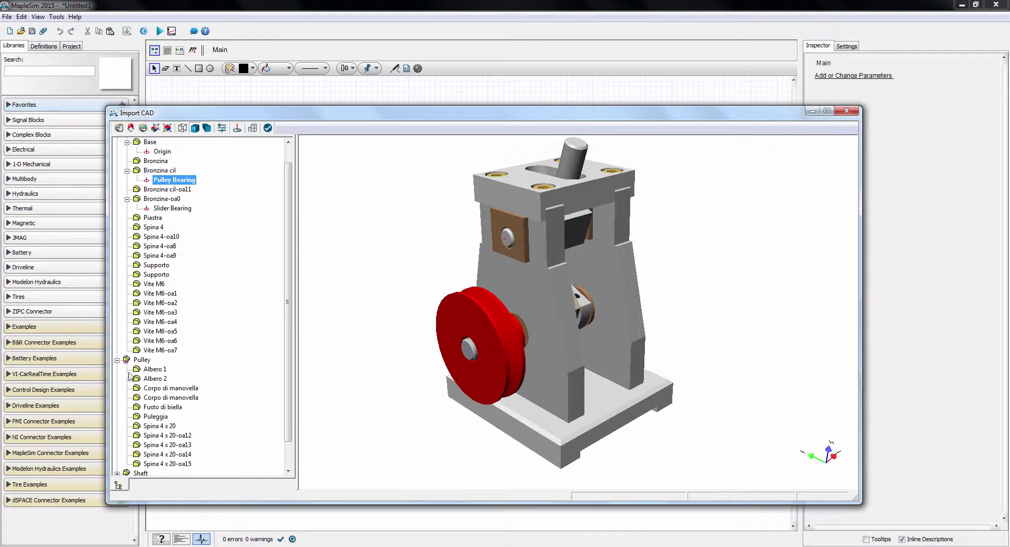
pyautogui.click(469, 315)
pyautogui.rightClick(470, 315)
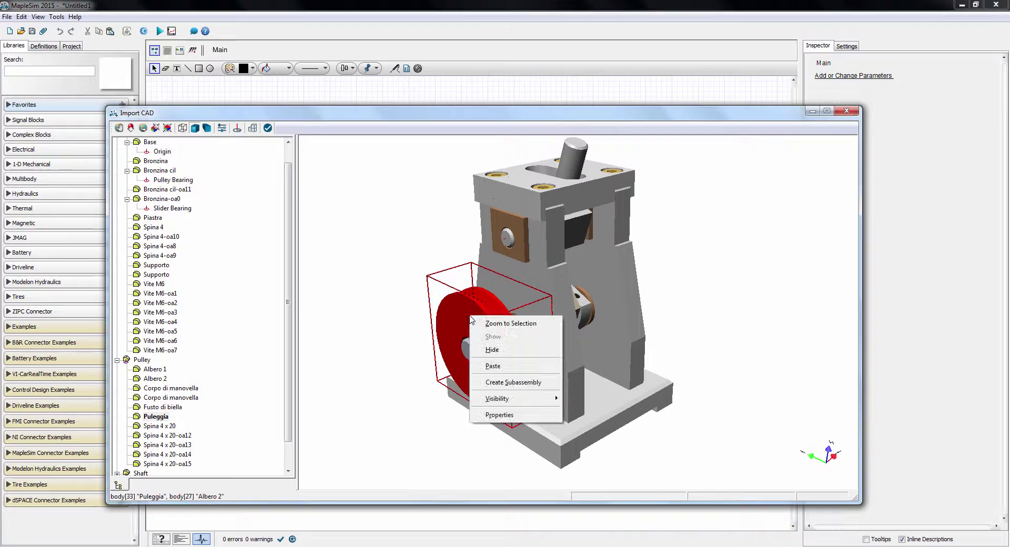
pyautogui.click(492, 366)
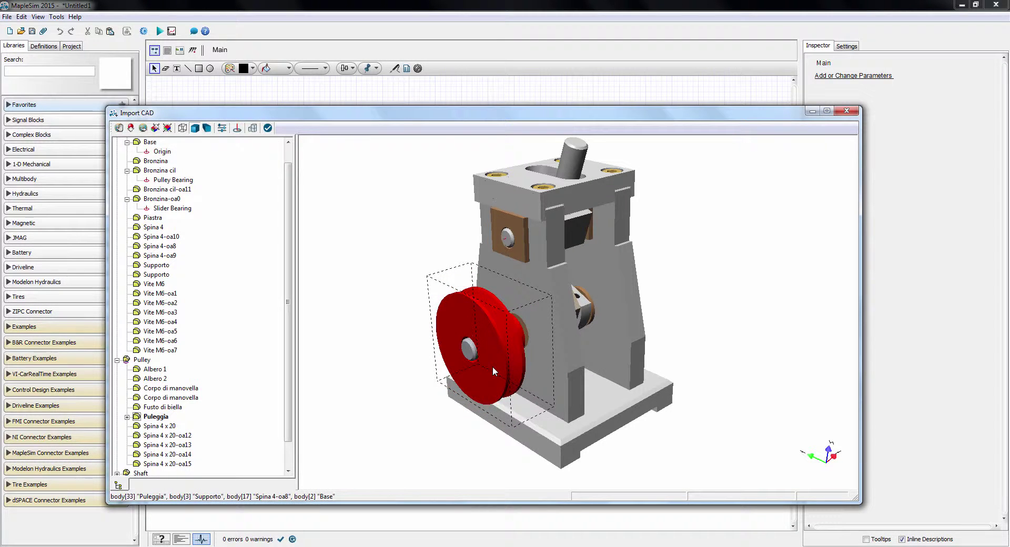
pyautogui.rightClick(140, 473)
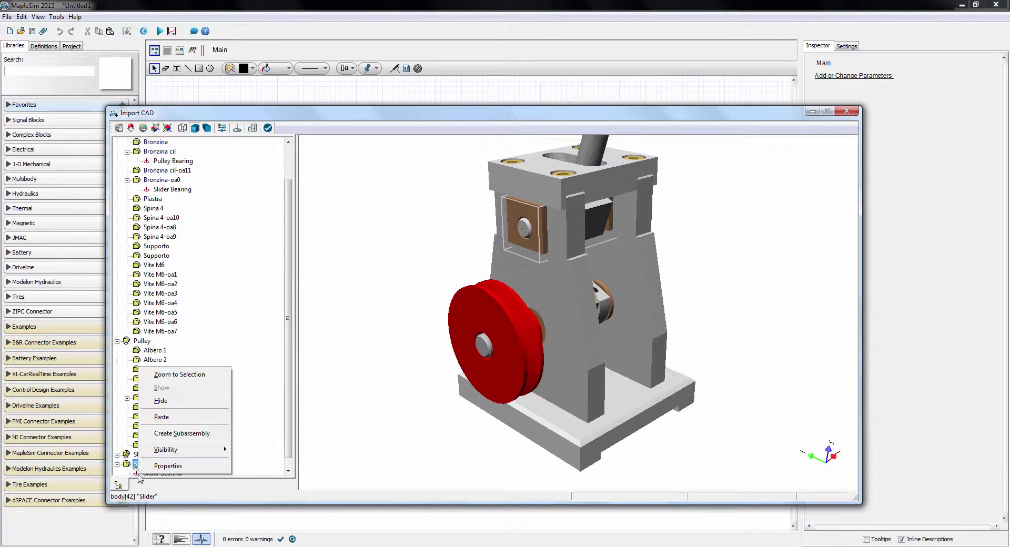
pyautogui.click(279, 460)
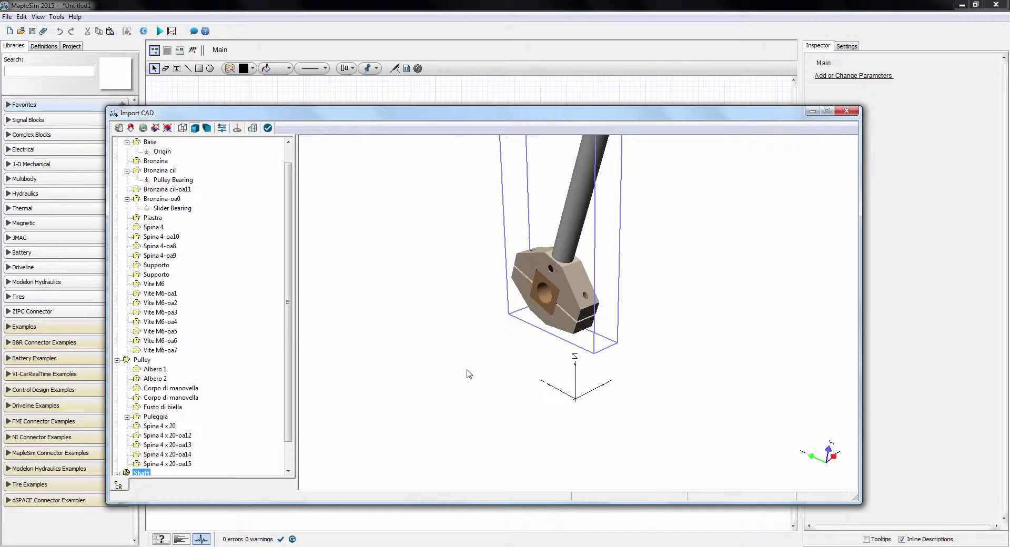
# Create a frame at the Bronzina quad bore centre and name it Shaft Bearing
pyautogui.click(237, 128)
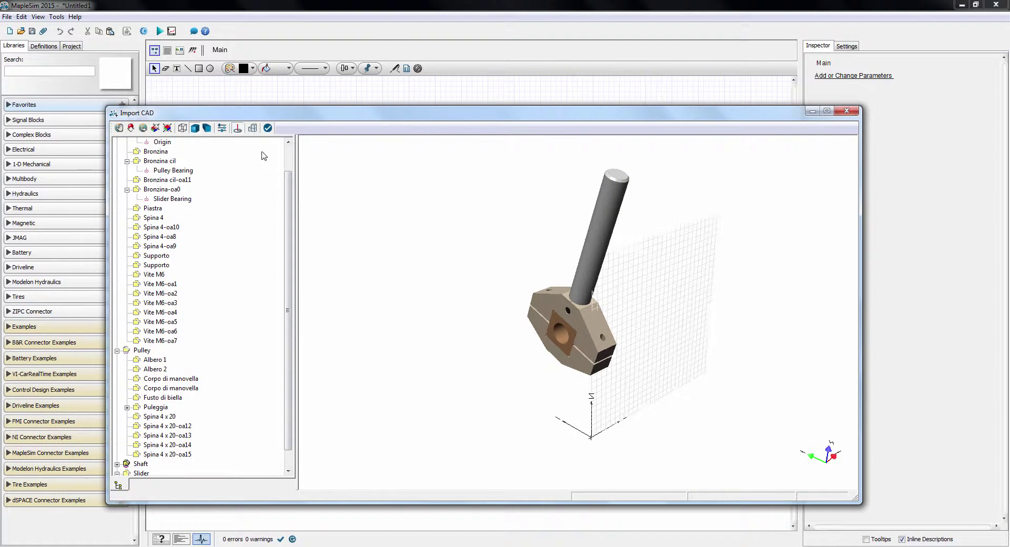
pyautogui.click(555, 335)
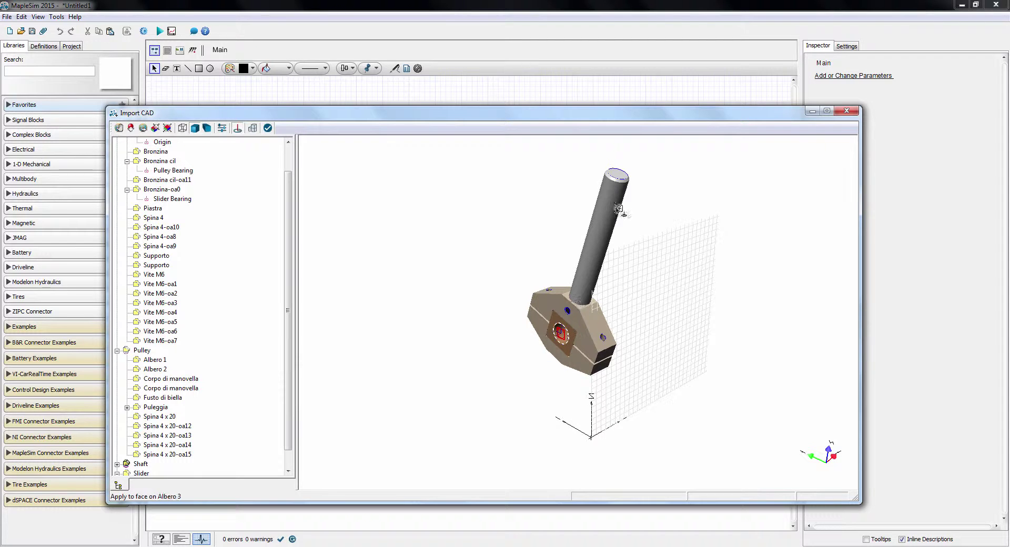
pyautogui.click(621, 173)
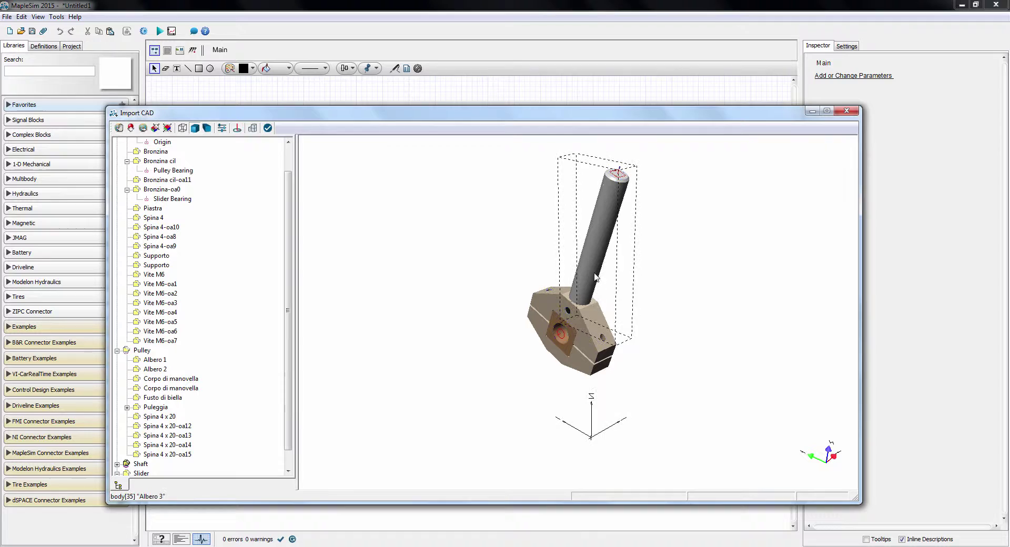
pyautogui.click(566, 336)
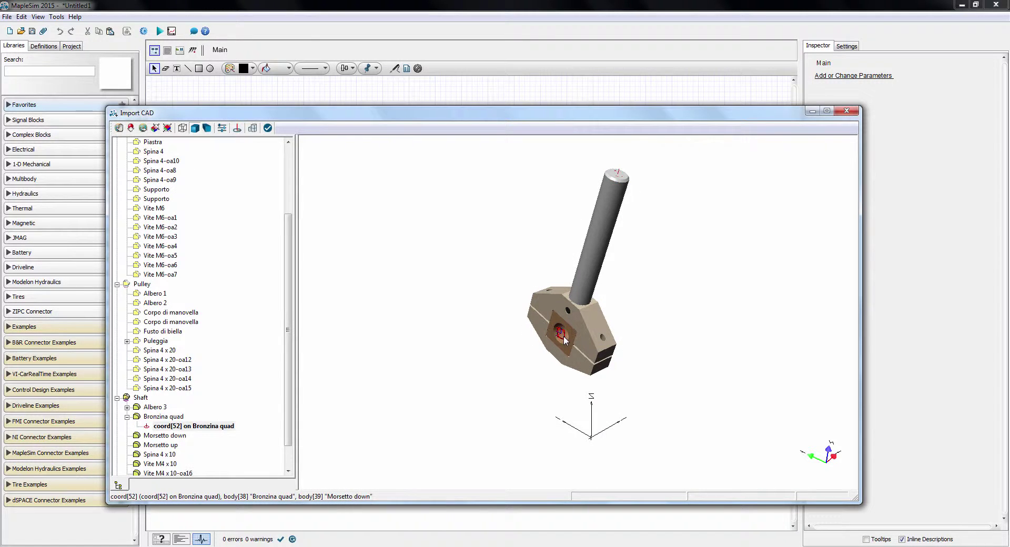
pyautogui.doubleClick(227, 426)
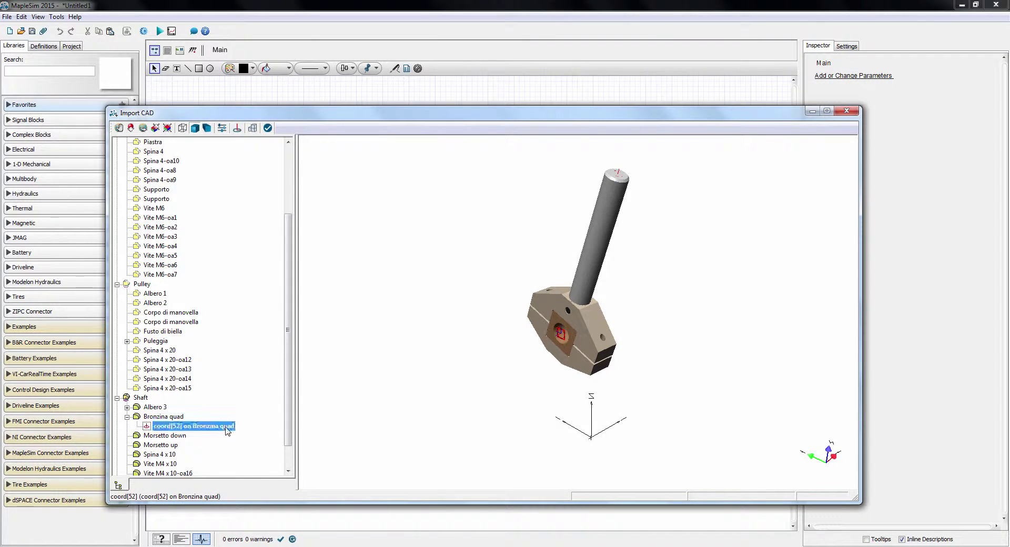
pyautogui.write('Shaft B')
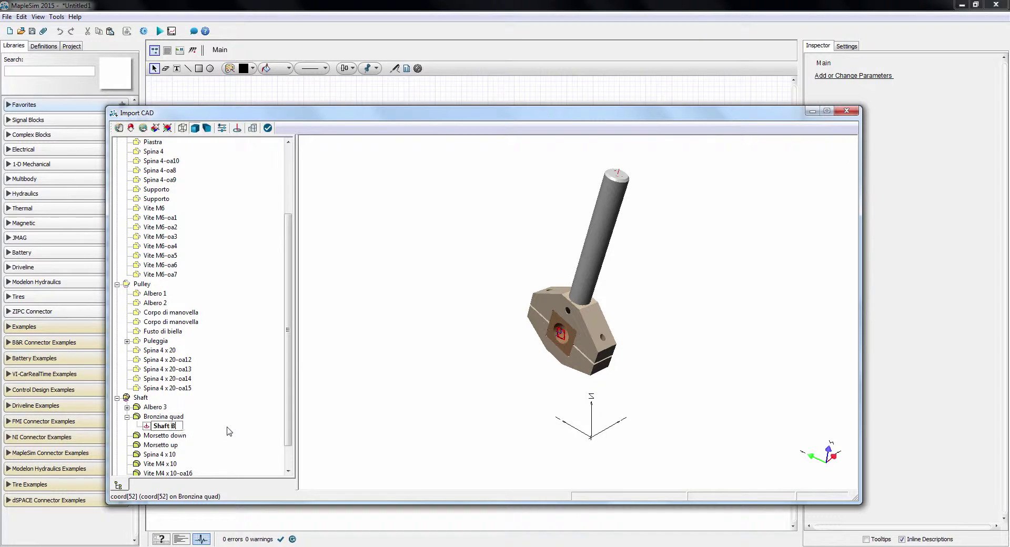
pyautogui.write('earing')
pyautogui.press('Return')
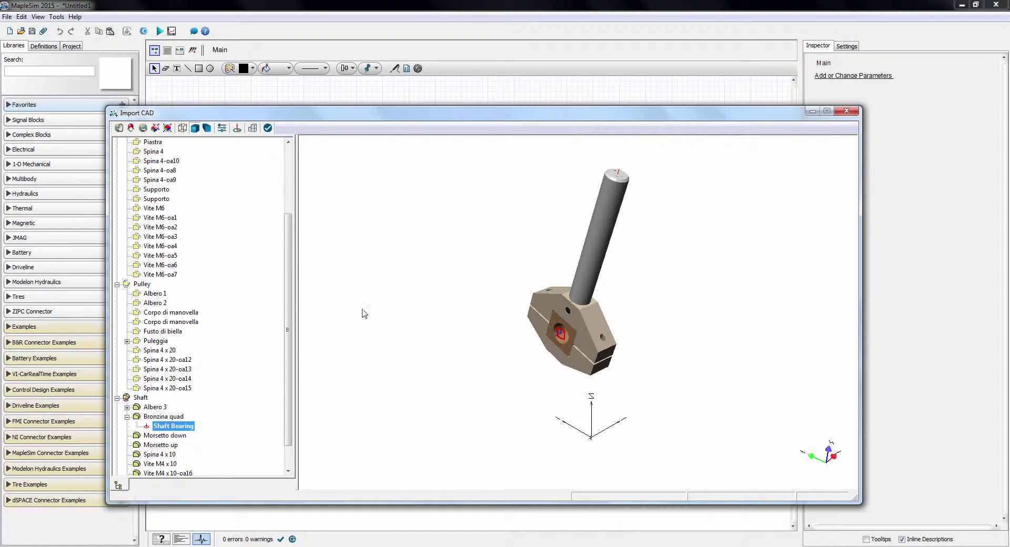
# Add a frame at Albero 3's top end and name it Shaft Guide
pyautogui.click(626, 180)
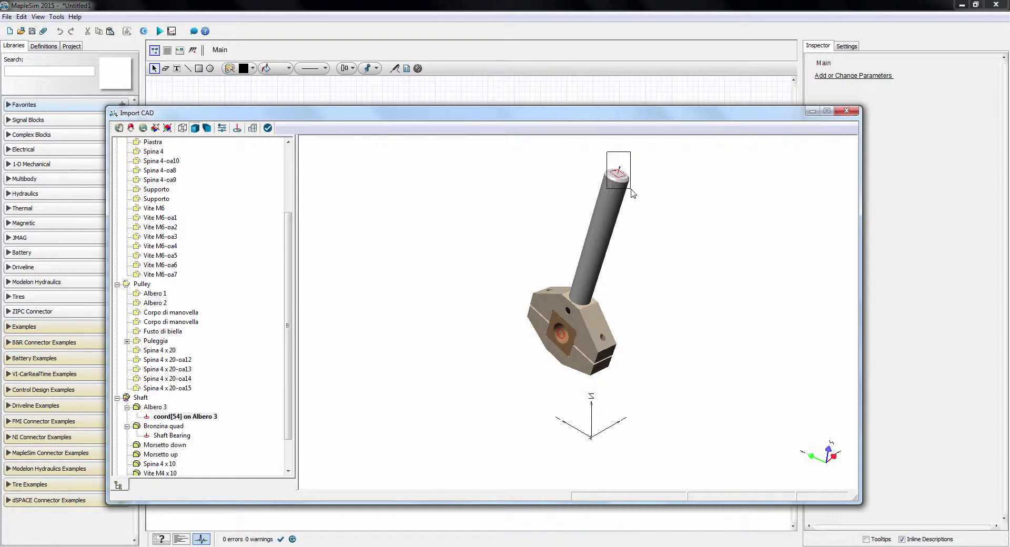
pyautogui.click(168, 417)
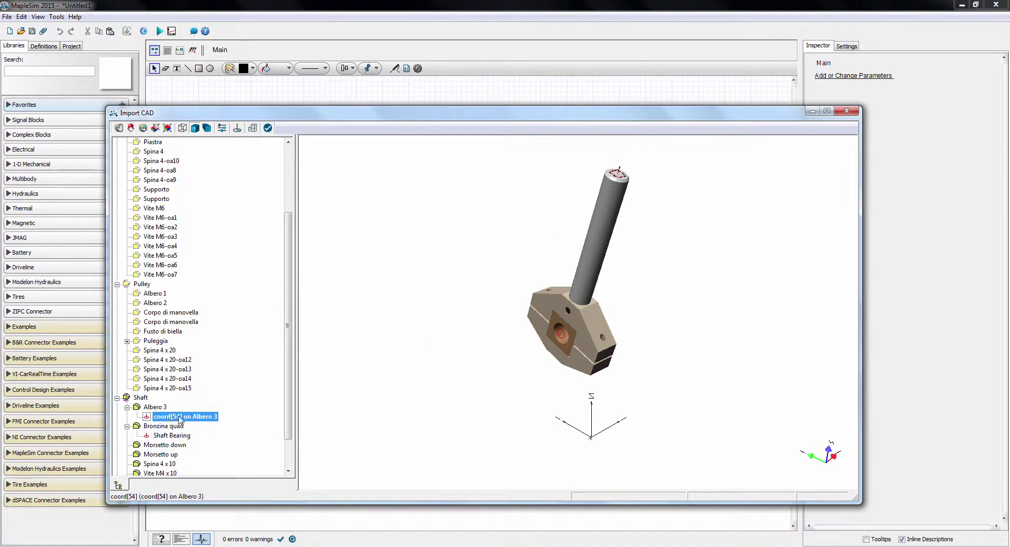
pyautogui.click(158, 416)
pyautogui.write('Shaft Guide')
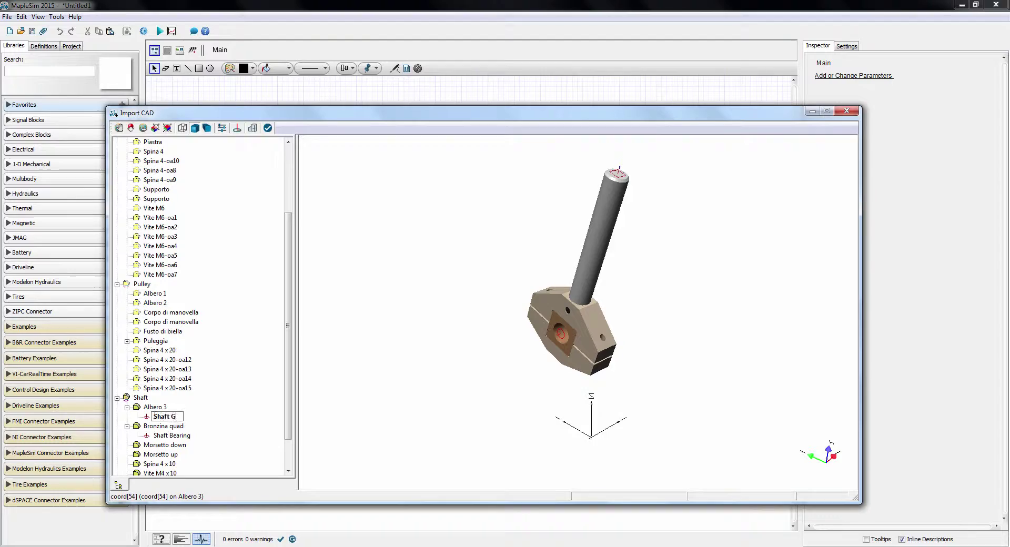
pyautogui.press('Return')
# Show all parts and paste a copy of Shaft Bearing onto the pulley Puleggia
pyautogui.rightClick(147, 438)
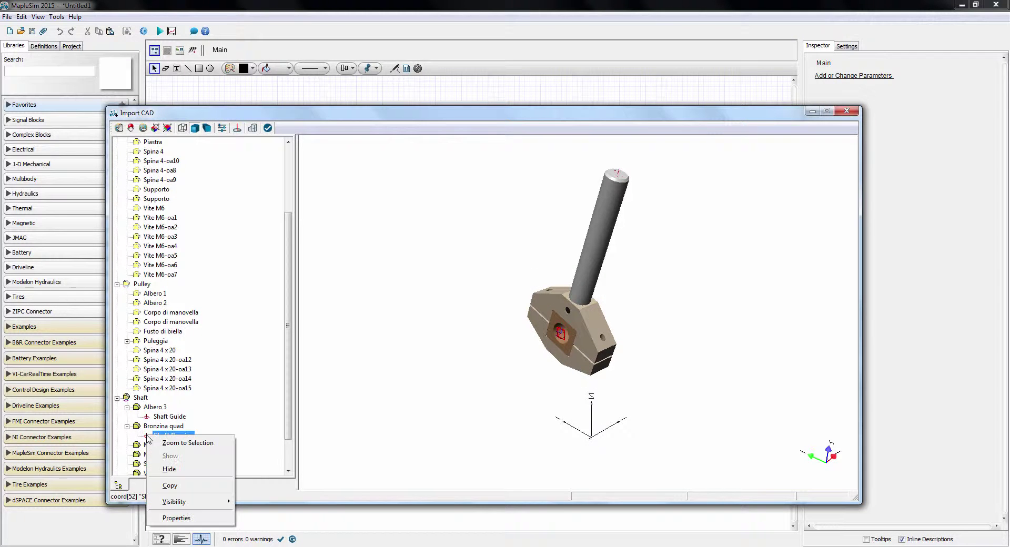
pyautogui.click(171, 486)
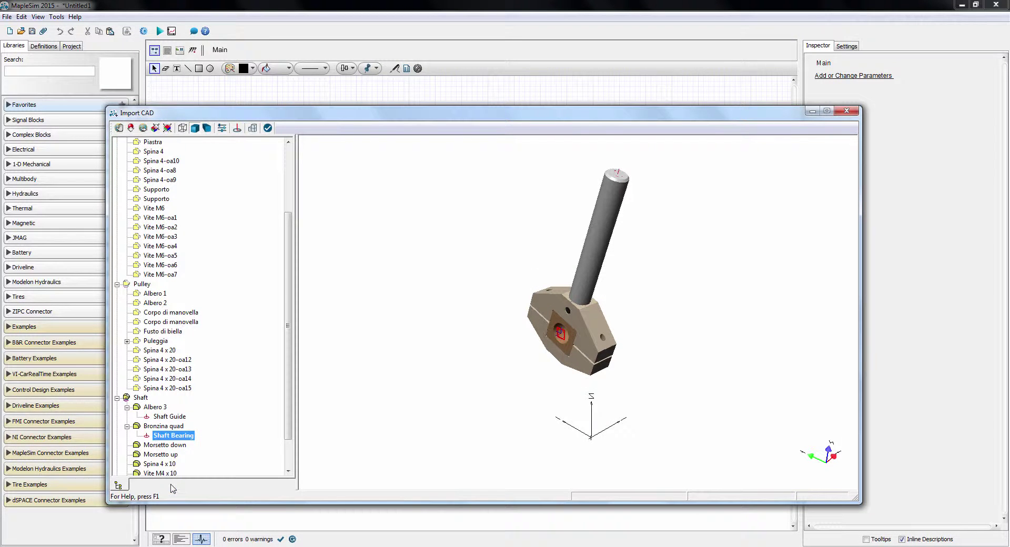
pyautogui.rightClick(142, 288)
pyautogui.moveTo(191, 372)
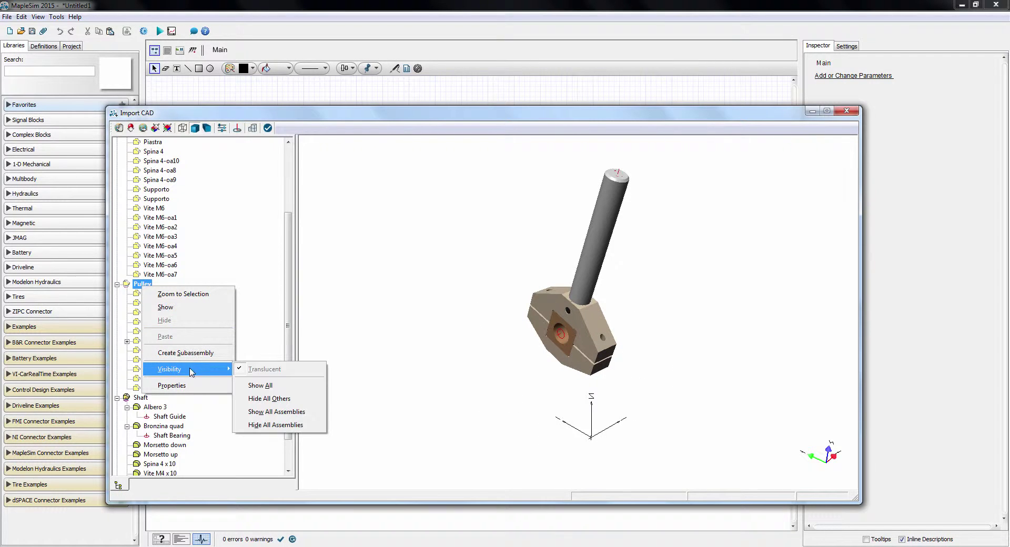
pyautogui.click(260, 385)
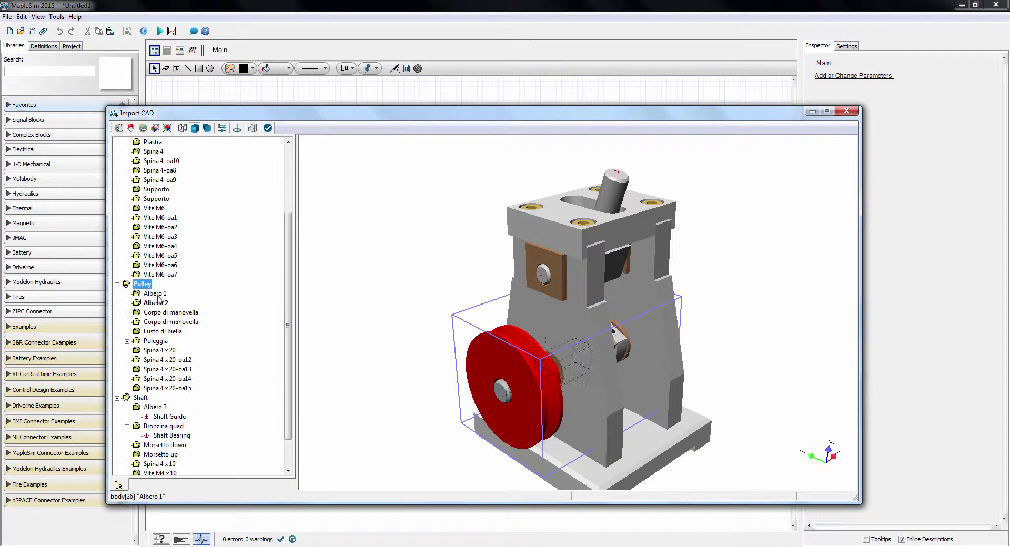
pyautogui.rightClick(484, 367)
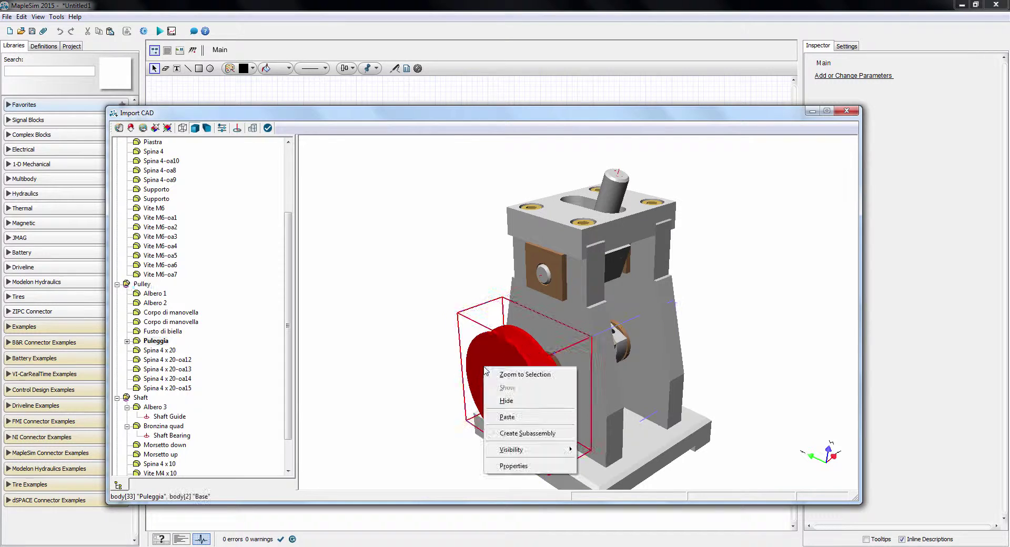
pyautogui.click(515, 417)
pyautogui.click(127, 341)
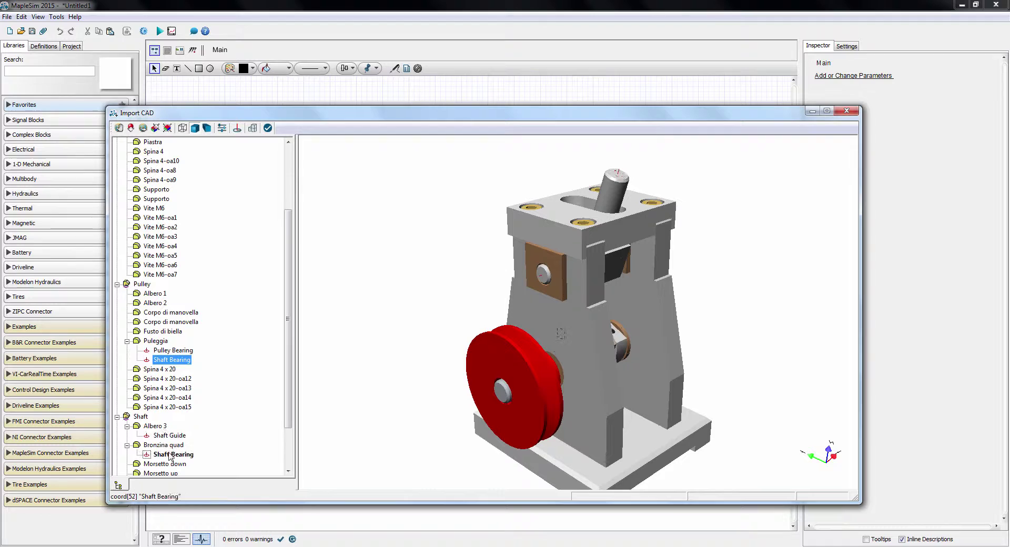
# Copy the Shaft Guide frame and paste it into the Slider group
pyautogui.rightClick(177, 435)
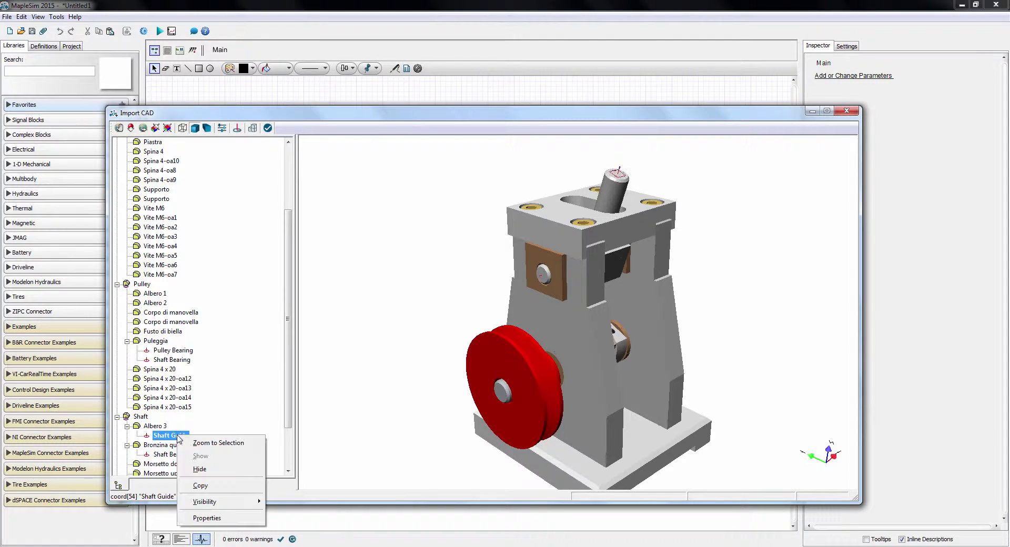
pyautogui.click(211, 490)
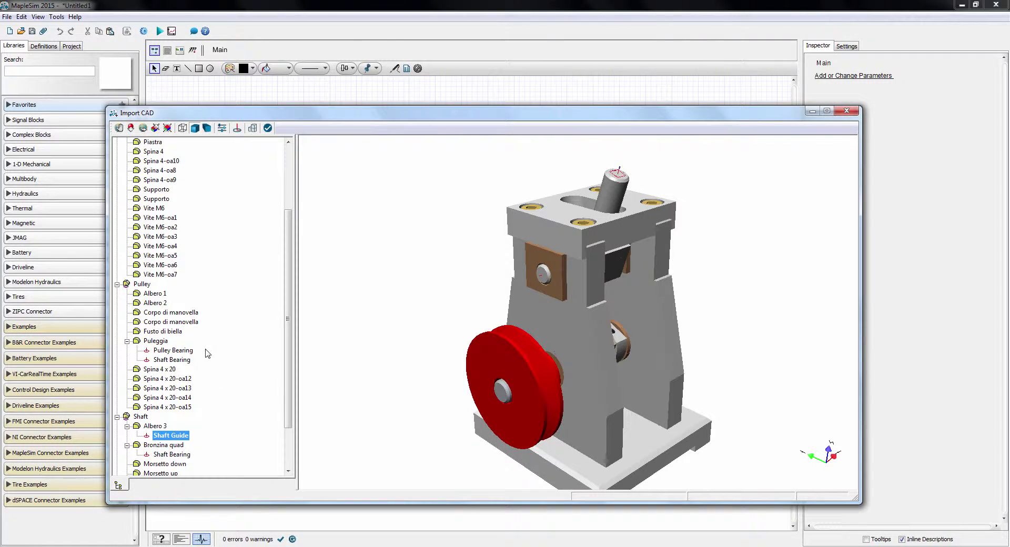
pyautogui.scroll(-2, 213, 355)
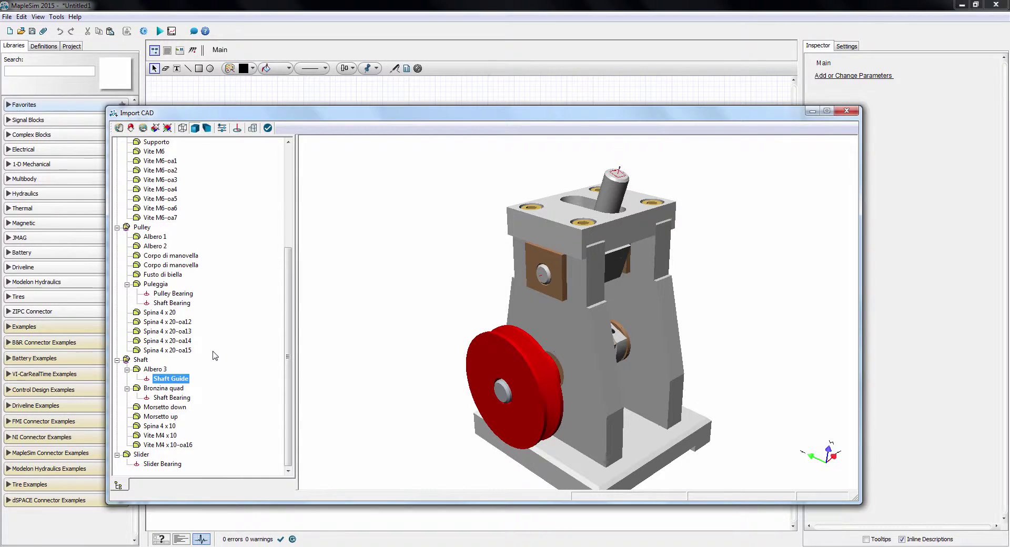
pyautogui.click(142, 454)
pyautogui.rightClick(144, 454)
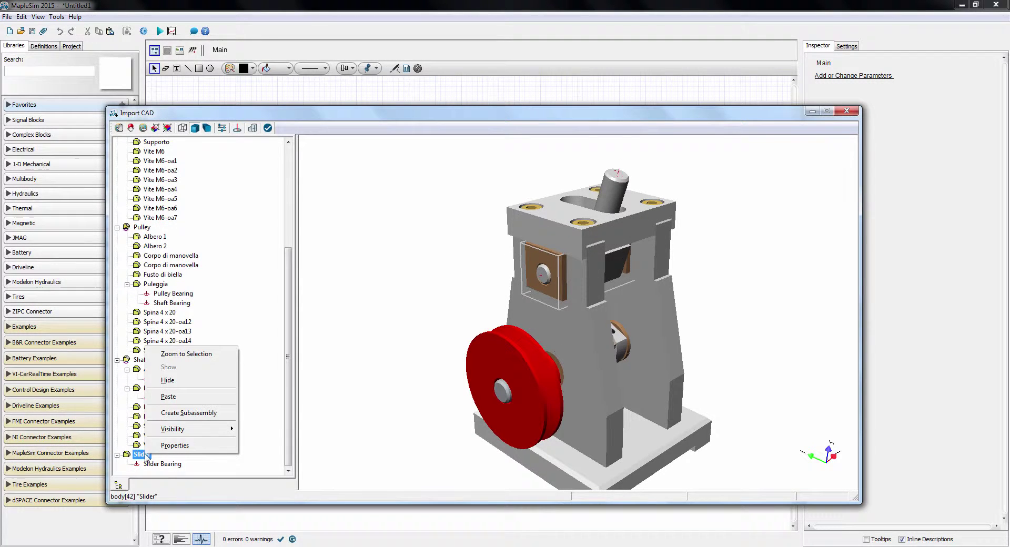
pyautogui.click(176, 398)
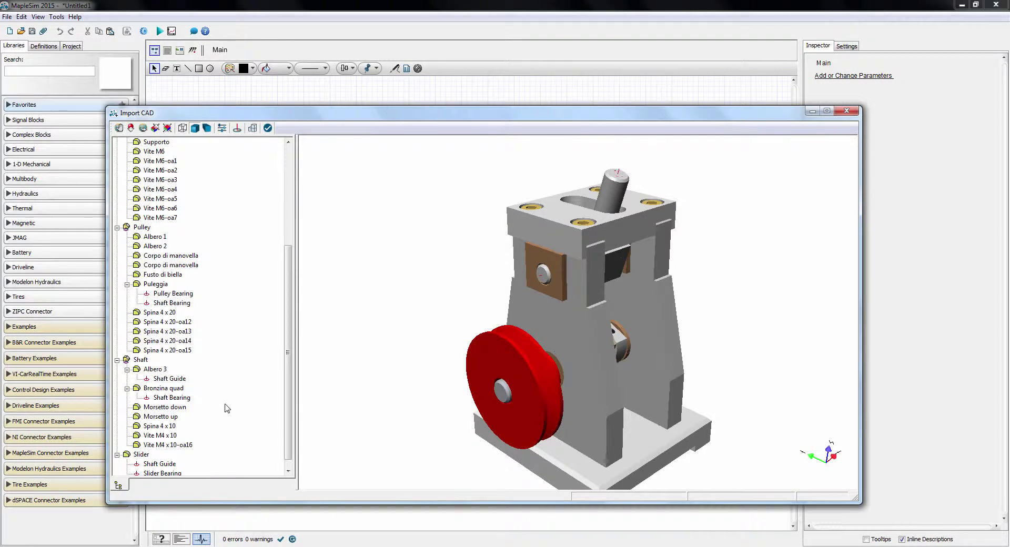
# Finish the SliderCrank CAD import and dismiss the import-finished message
pyautogui.moveTo(456, 294); pyautogui.dragTo(454, 270)
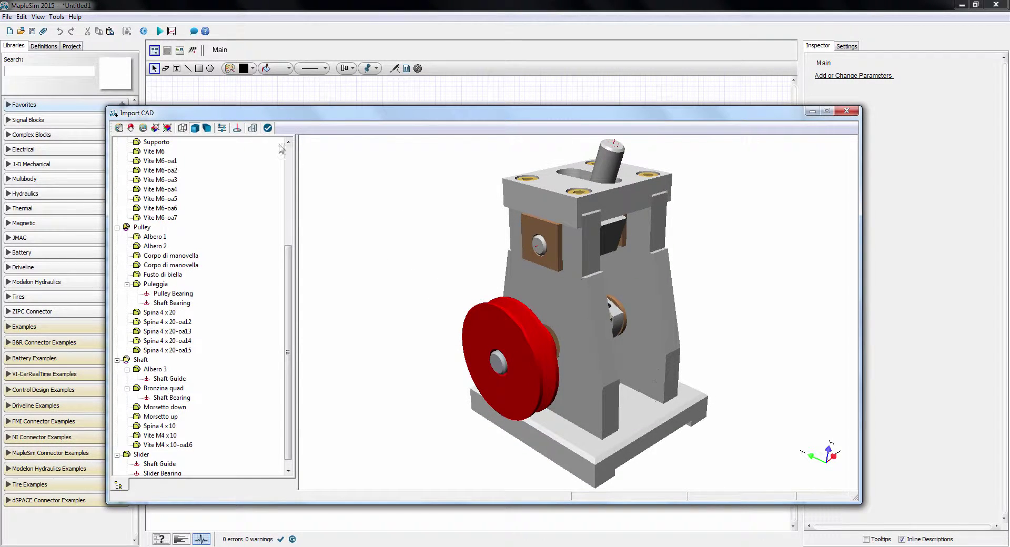
pyautogui.click(268, 128)
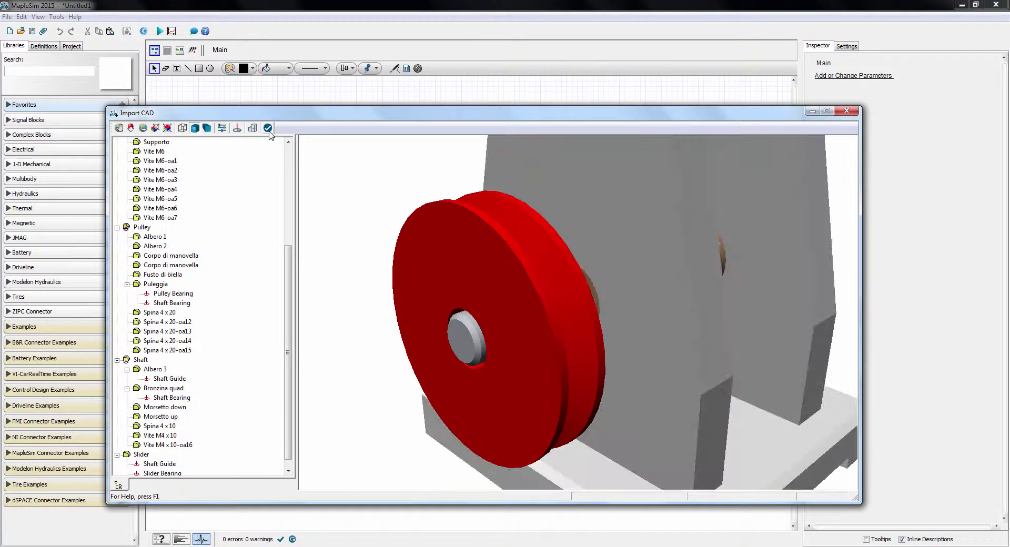
pyautogui.click(268, 131)
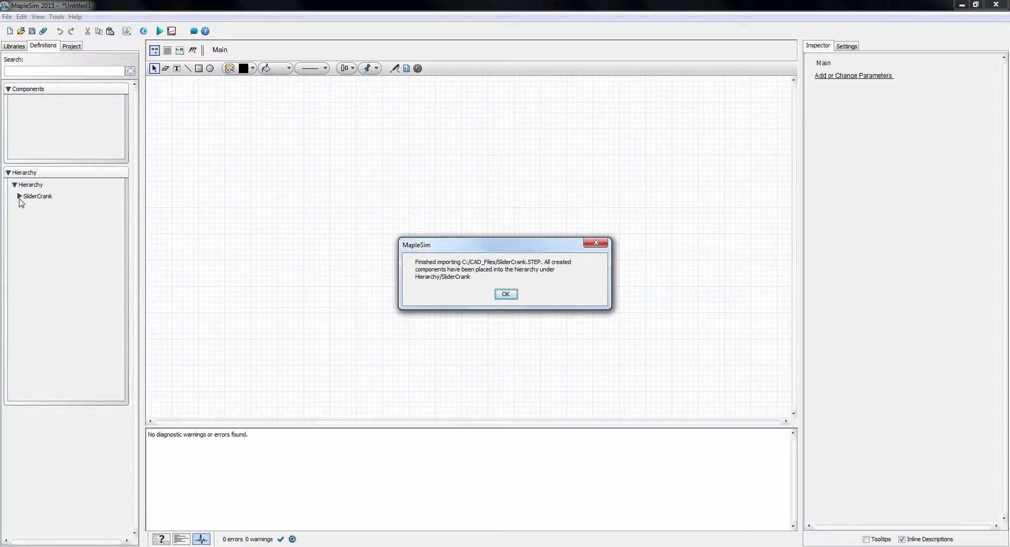
pyautogui.click(514, 295)
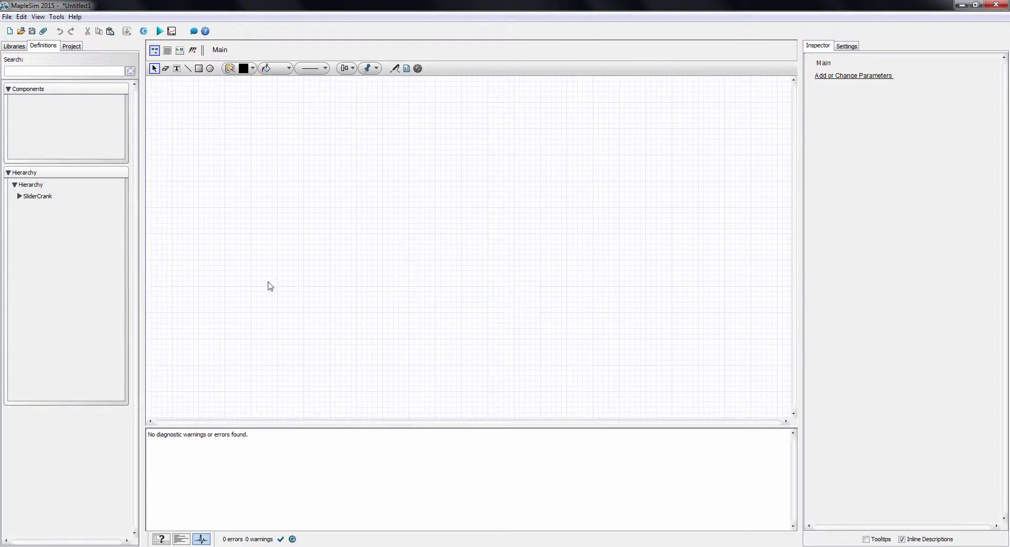
# Expand SliderCrank in the Definitions hierarchy and drag its Base part onto the Main diagram
pyautogui.click(20, 196)
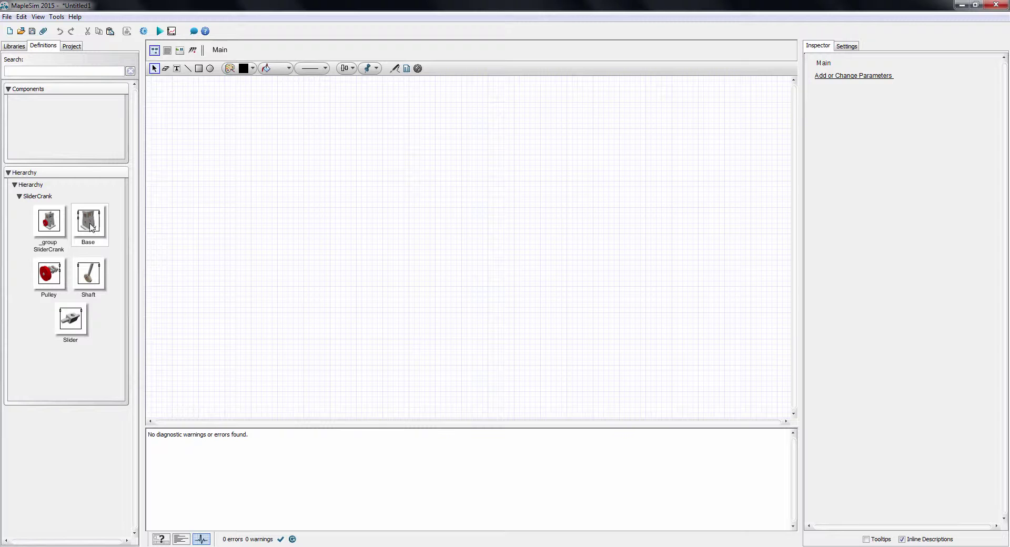
pyautogui.moveTo(91, 227); pyautogui.dragTo(272, 163)
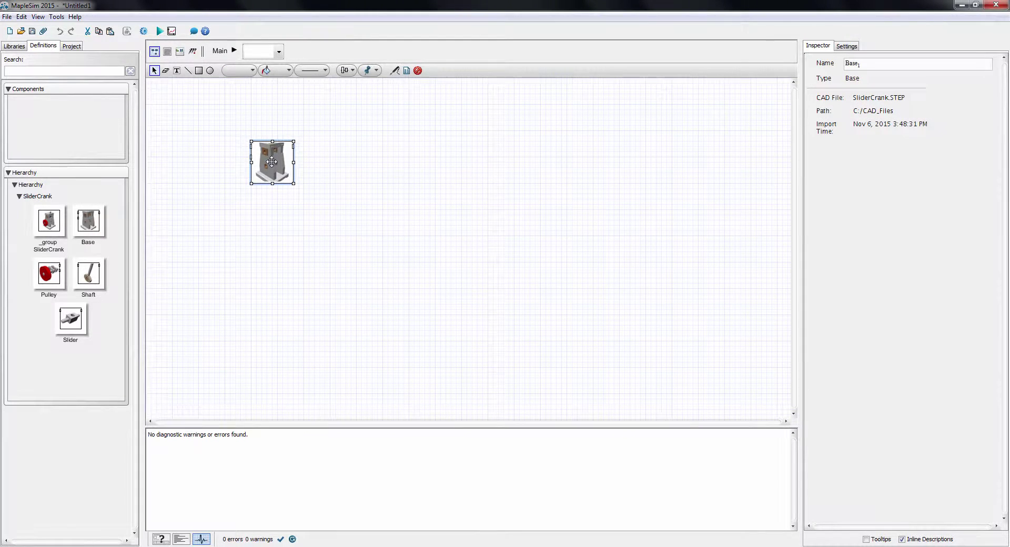
# Set the gravity direction e_g to [0,0,-1] in the simulation settings
pyautogui.click(847, 46)
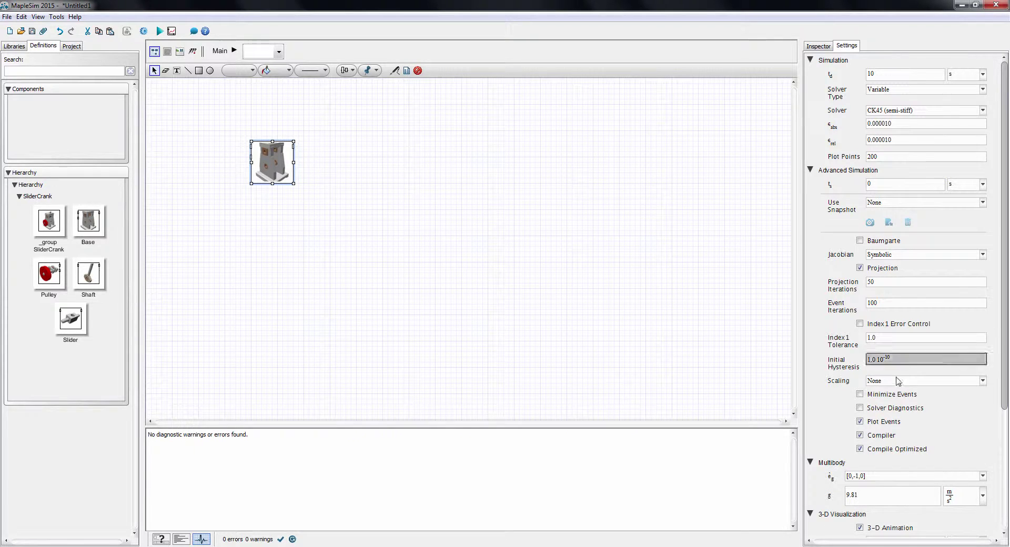
pyautogui.click(888, 478)
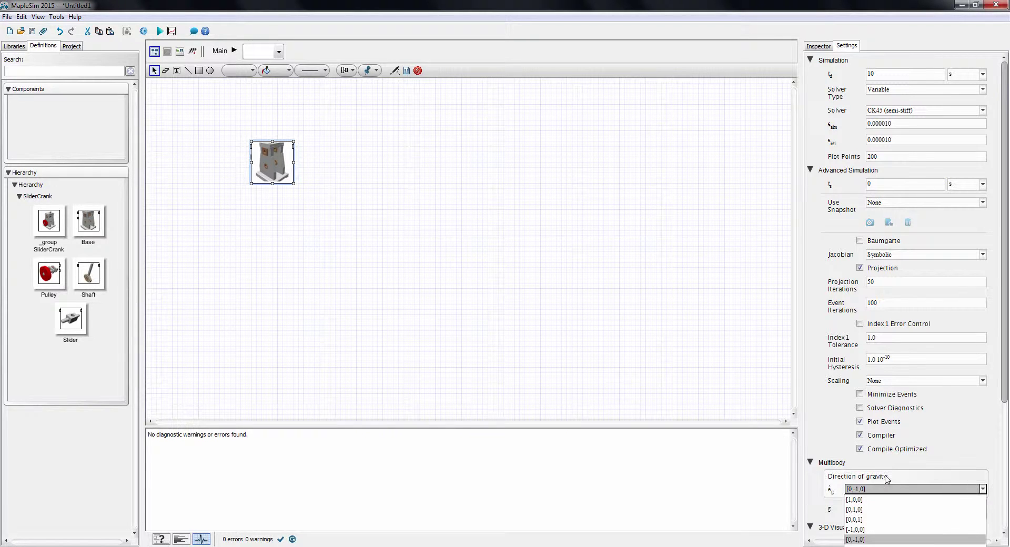
pyautogui.click(884, 541)
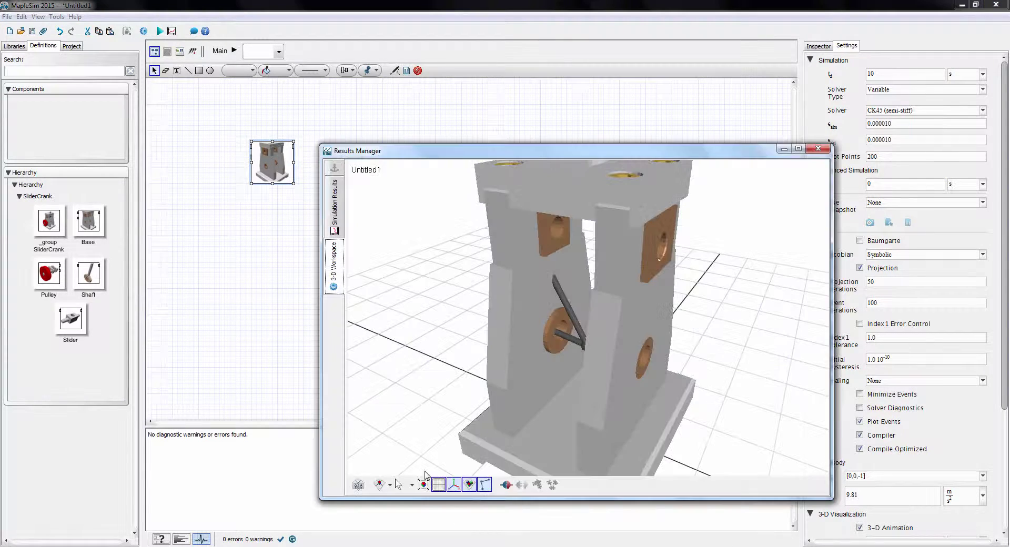
# Arrange and orbit the 3-D workspace view, then open feature detection for the Base
pyautogui.moveTo(387, 152); pyautogui.dragTo(527, 162)
pyautogui.scroll(-1, 657, 275)
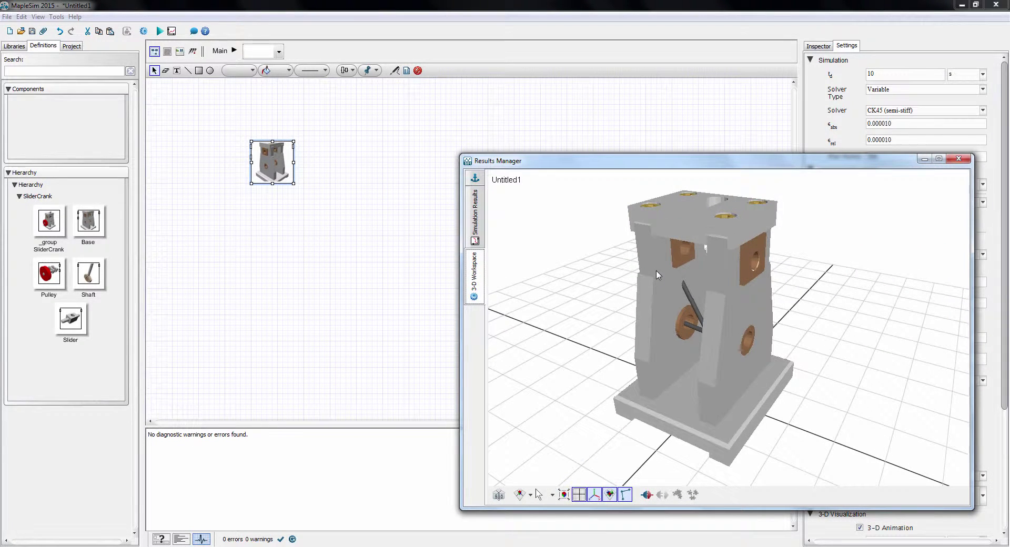
pyautogui.moveTo(659, 275); pyautogui.dragTo(708, 279)
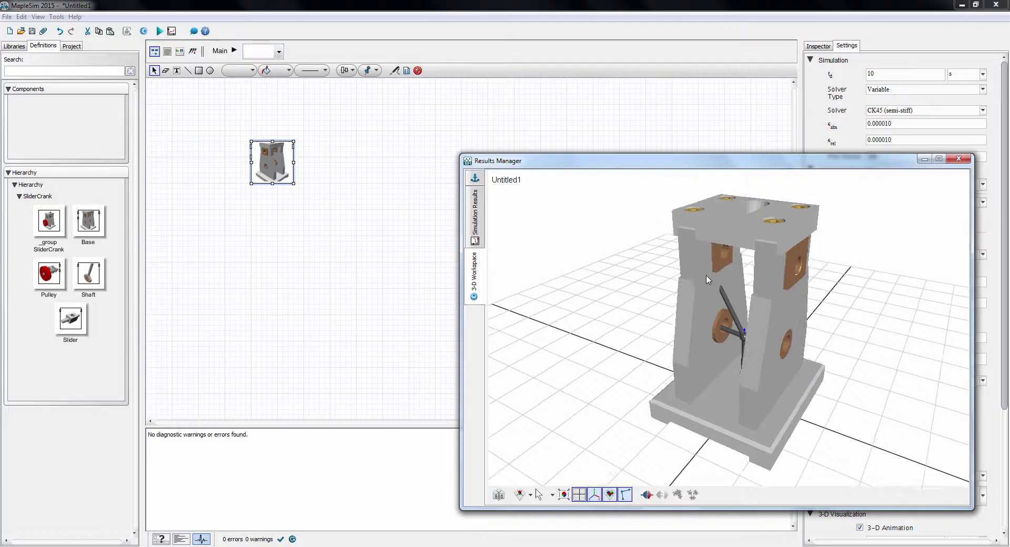
pyautogui.click(626, 494)
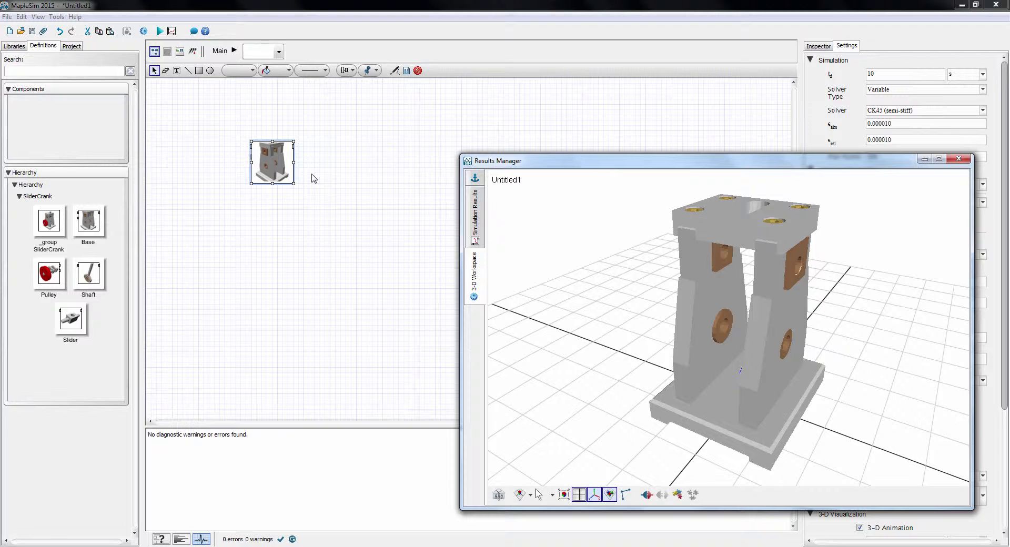
pyautogui.click(283, 164)
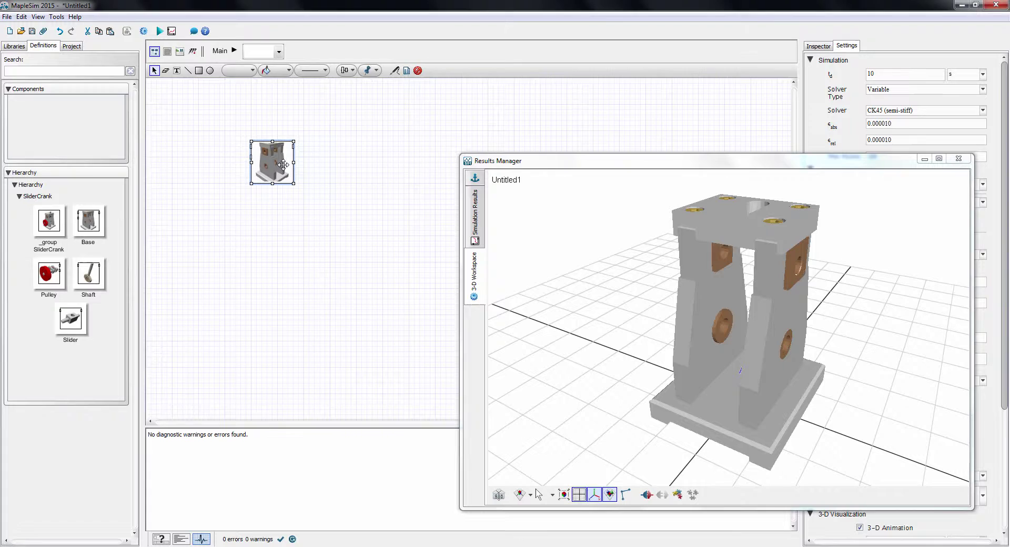
pyautogui.doubleClick(283, 164)
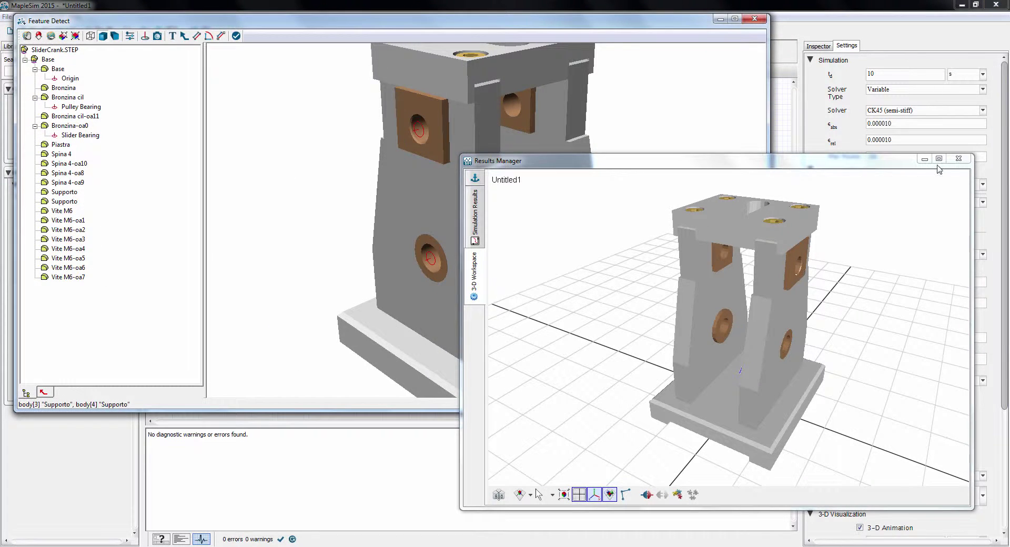
# Select every body in the Feature Detect tree and set their visibility to Translucent
pyautogui.click(925, 158)
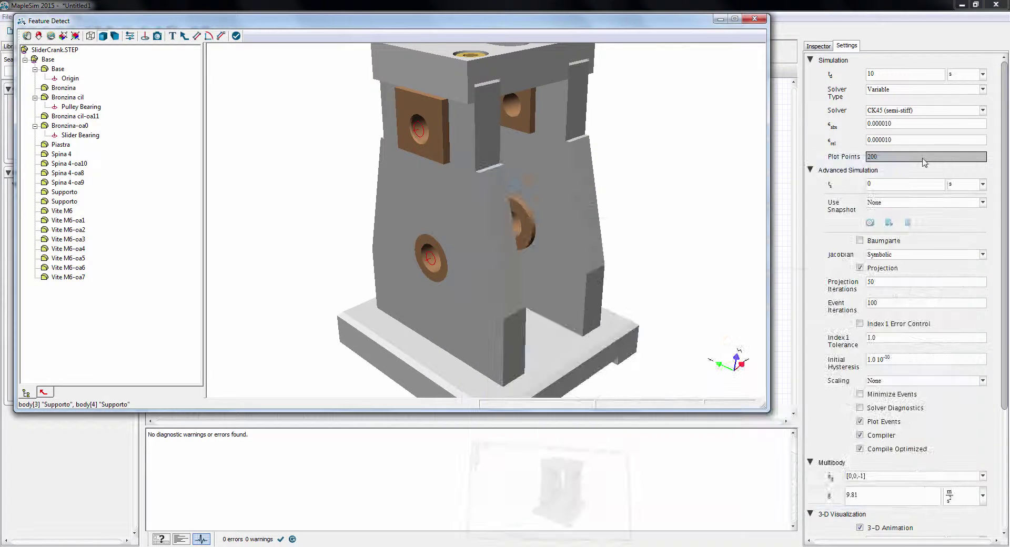
pyautogui.click(58, 69)
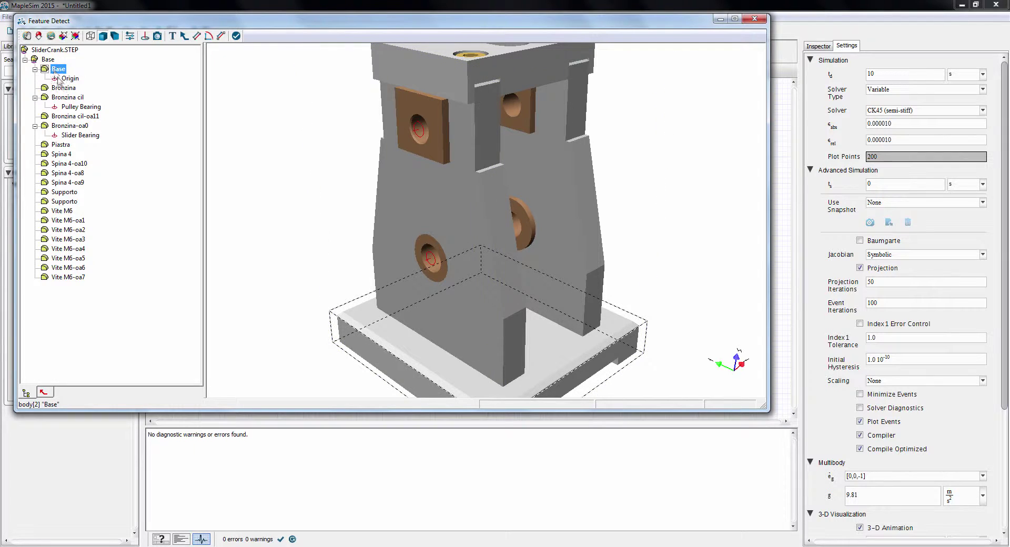
pyautogui.keyDown('shift'); pyautogui.click(67, 277); pyautogui.keyUp('shift')
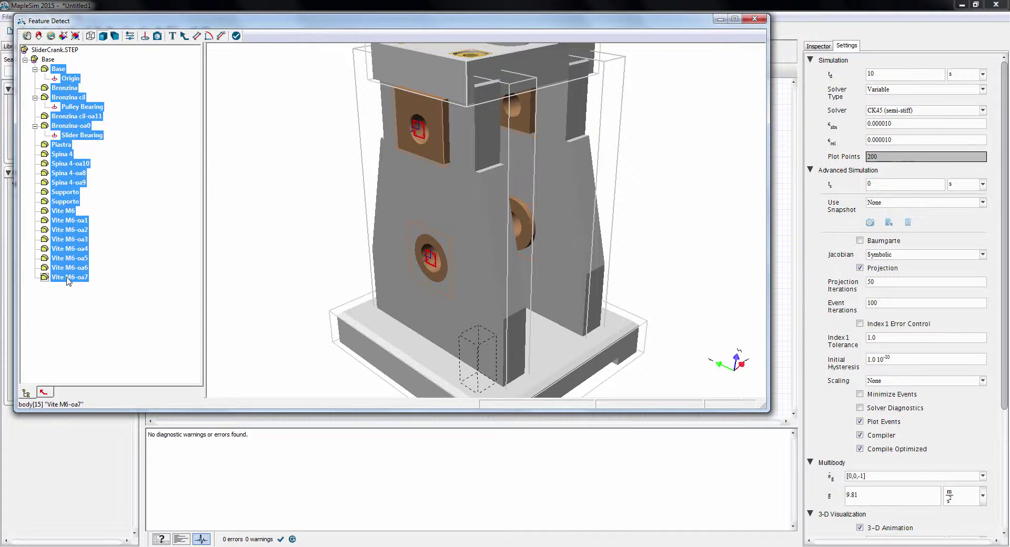
pyautogui.rightClick(67, 279)
pyautogui.moveTo(95, 345)
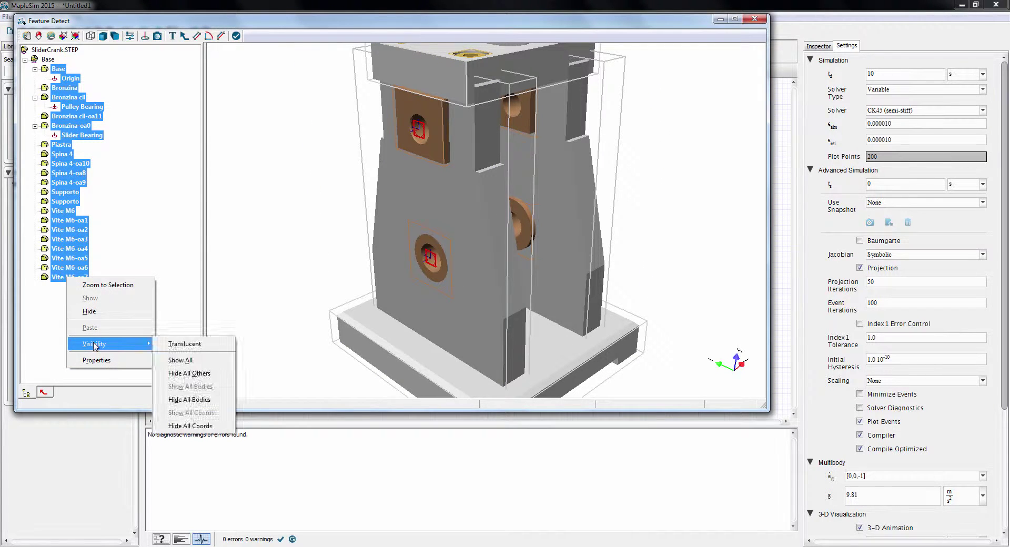
pyautogui.click(185, 344)
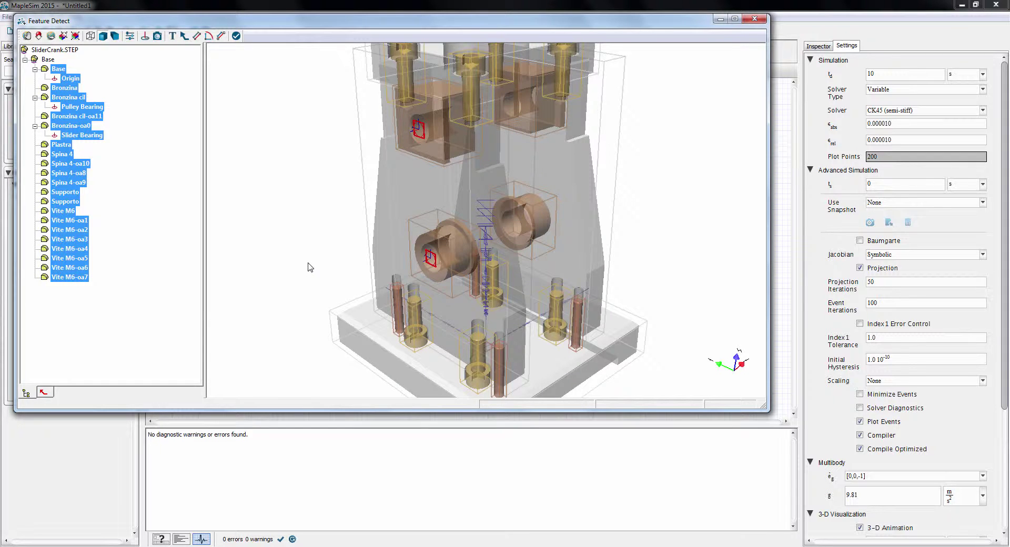
pyautogui.click(300, 188)
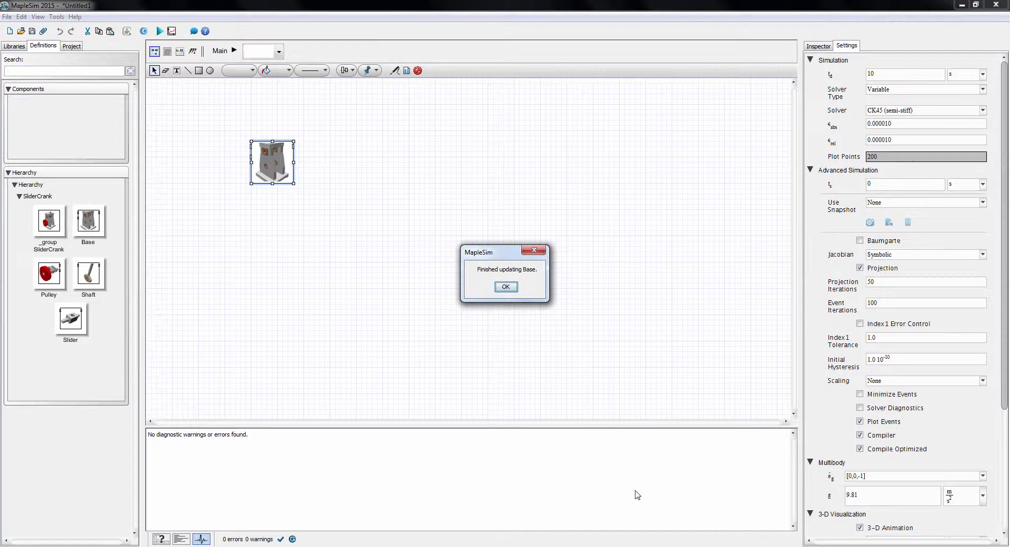
# Dismiss the 'Finished updating Base.' message and deselect the Base block
pyautogui.click(508, 291)
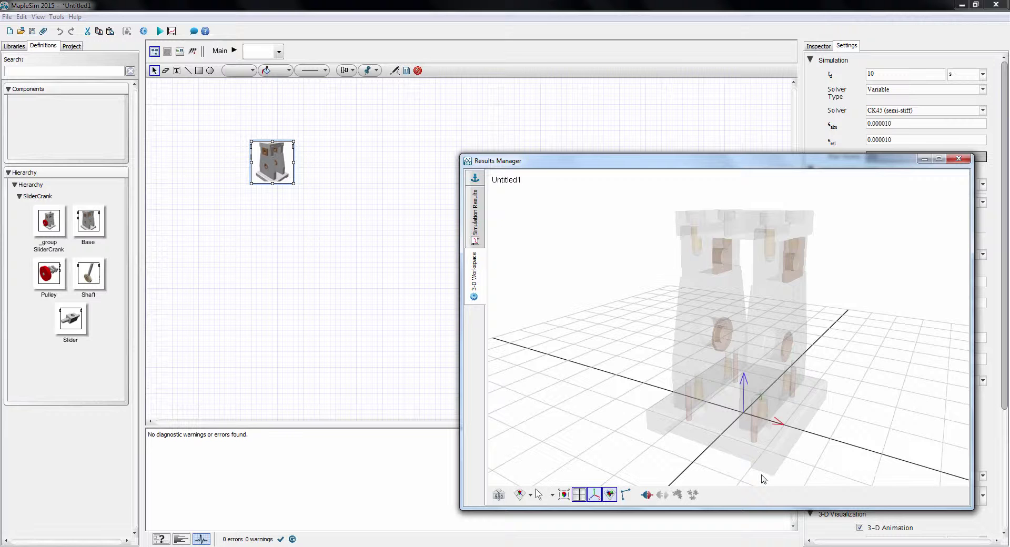
pyautogui.click(296, 278)
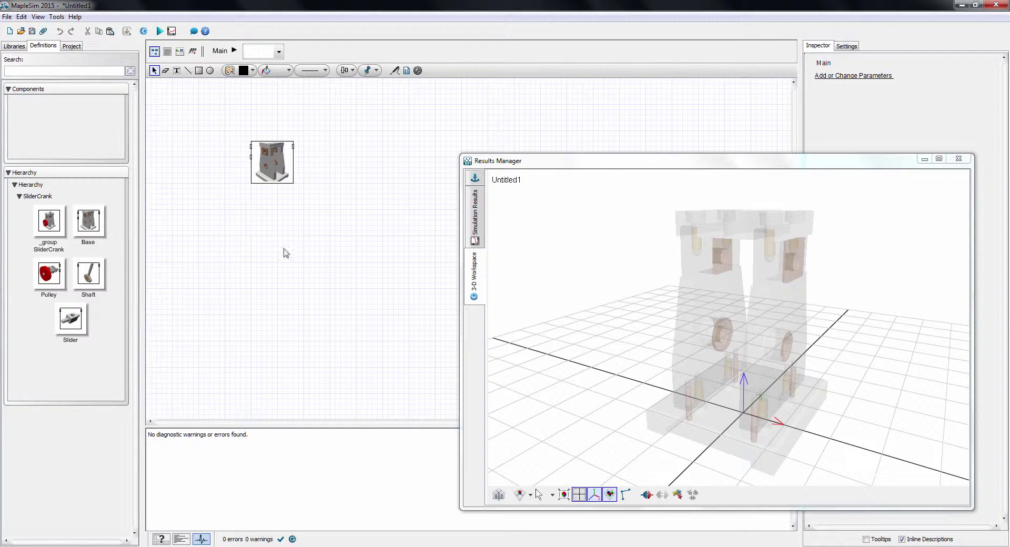
# Add a Fixed Frame from Multibody's Bodies and Frames library to the diagram
pyautogui.click(14, 46)
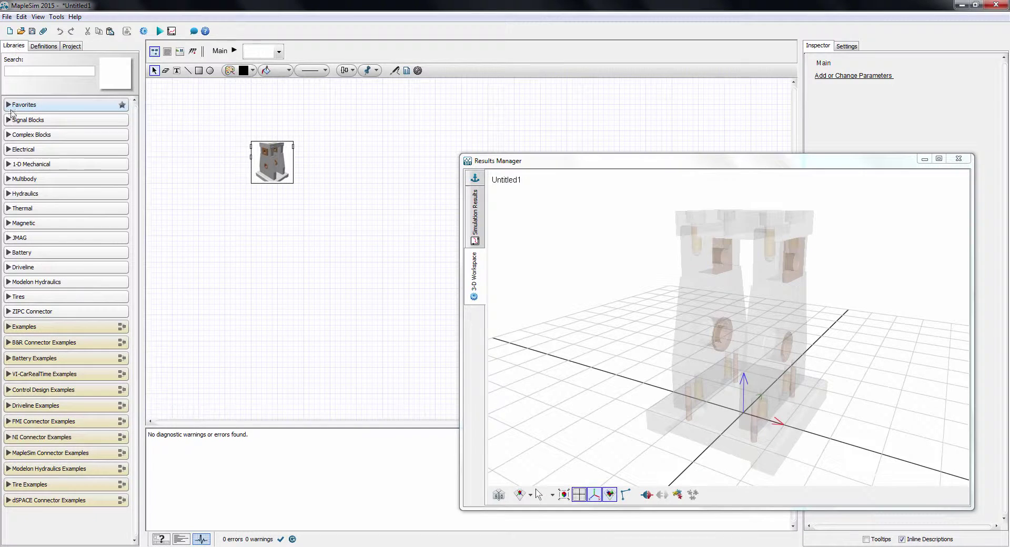
pyautogui.click(8, 179)
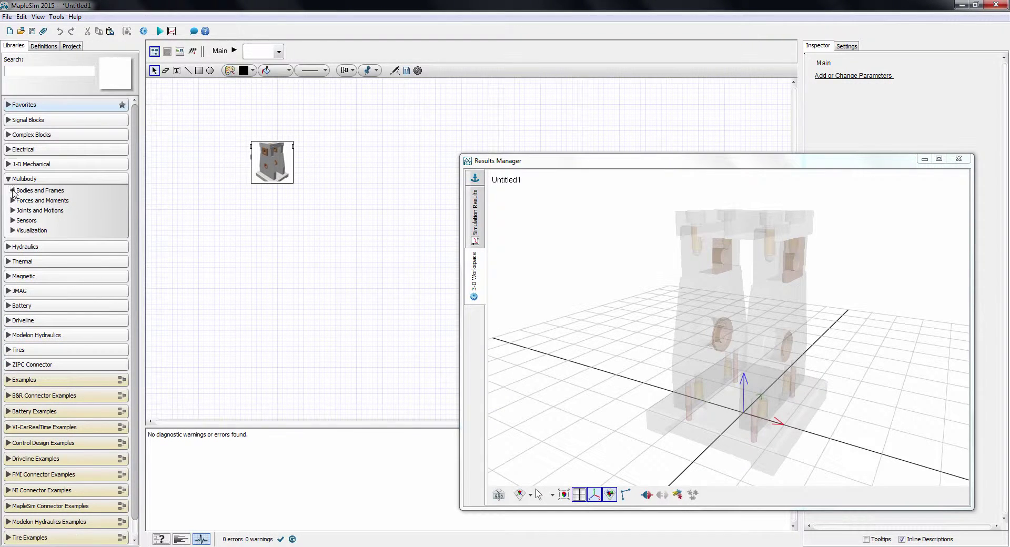
pyautogui.click(12, 191)
pyautogui.moveTo(48, 215); pyautogui.dragTo(249, 157)
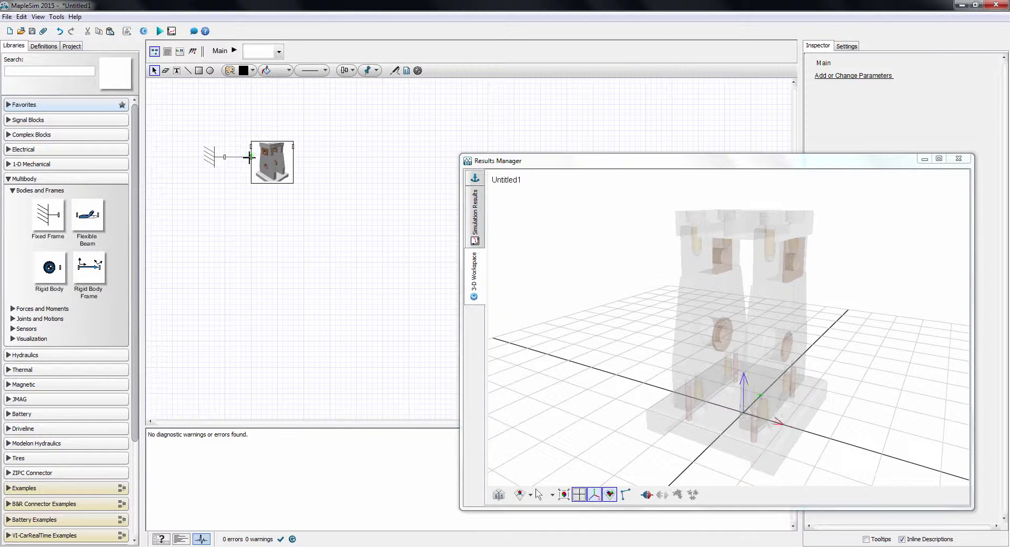
# Place the Pulley part, wire the Fixed Frame to Base origin, and arrange the blocks
pyautogui.click(43, 46)
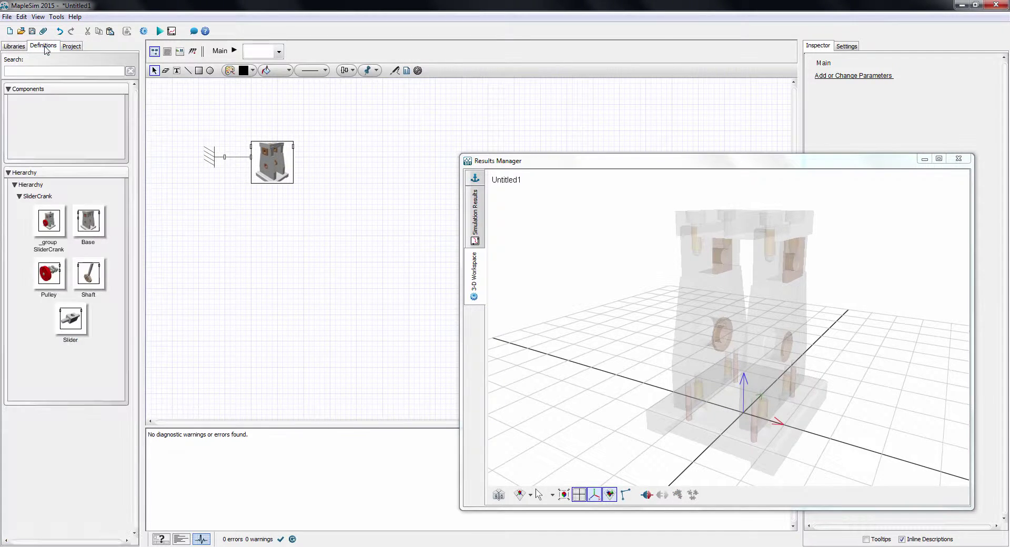
pyautogui.moveTo(49, 273); pyautogui.dragTo(358, 169)
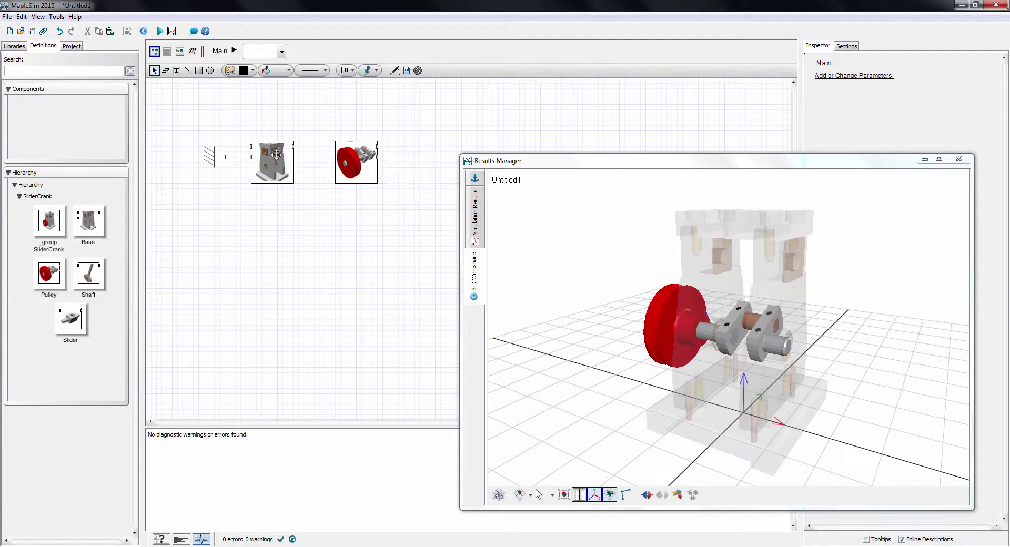
pyautogui.click(212, 162)
pyautogui.moveTo(212, 160); pyautogui.dragTo(226, 192)
pyautogui.moveTo(272, 167); pyautogui.dragTo(335, 225)
pyautogui.moveTo(376, 158); pyautogui.dragTo(255, 216)
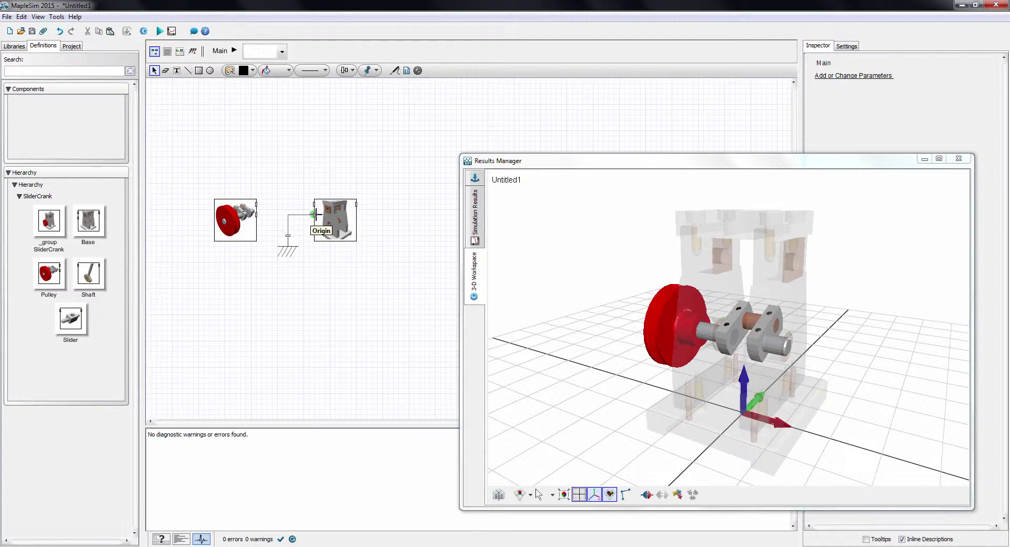
# Join the Pulley to the Base with a Revolute joint and run the simulation
pyautogui.click(12, 46)
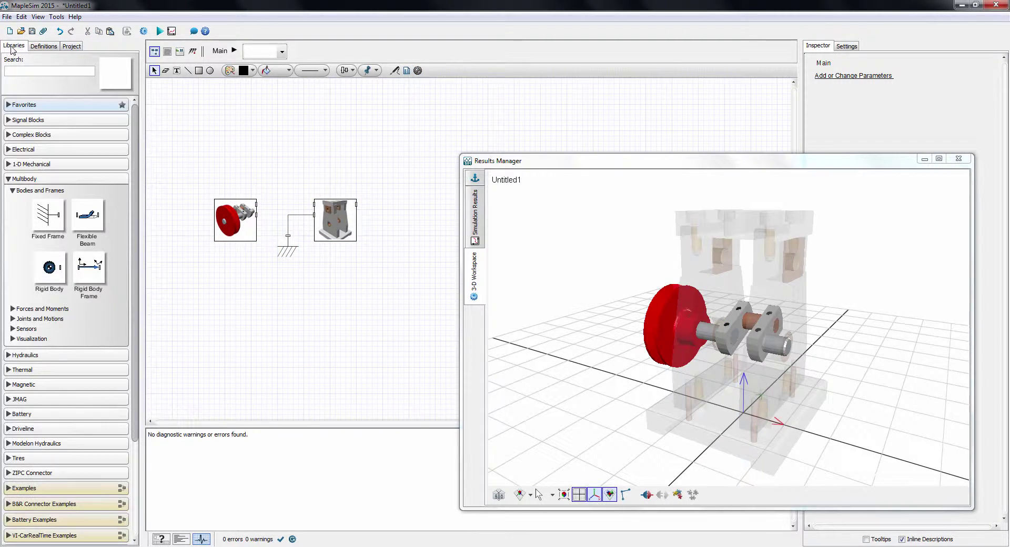
pyautogui.click(25, 319)
pyautogui.moveTo(48, 495); pyautogui.dragTo(256, 199)
pyautogui.click(237, 212)
pyautogui.click(322, 173)
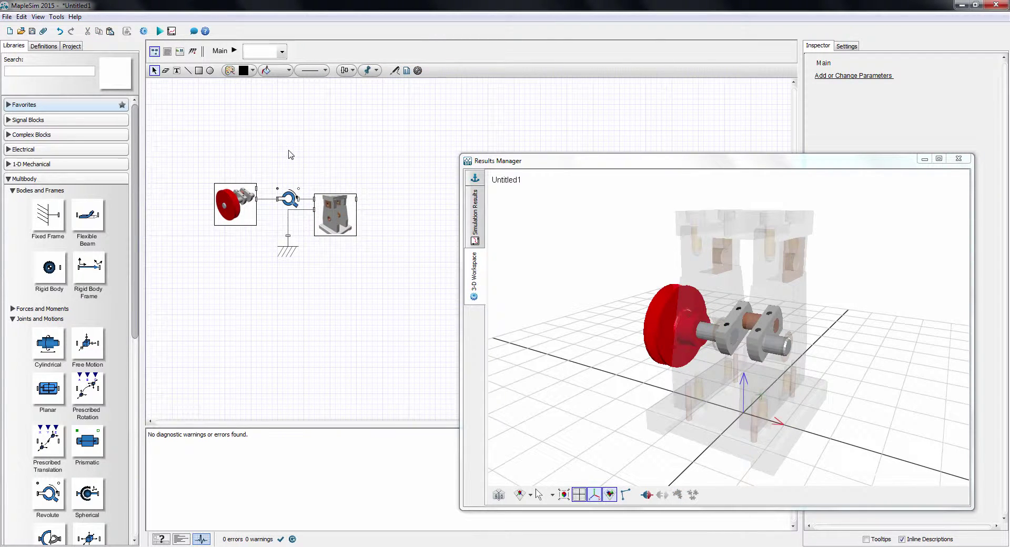
pyautogui.click(159, 32)
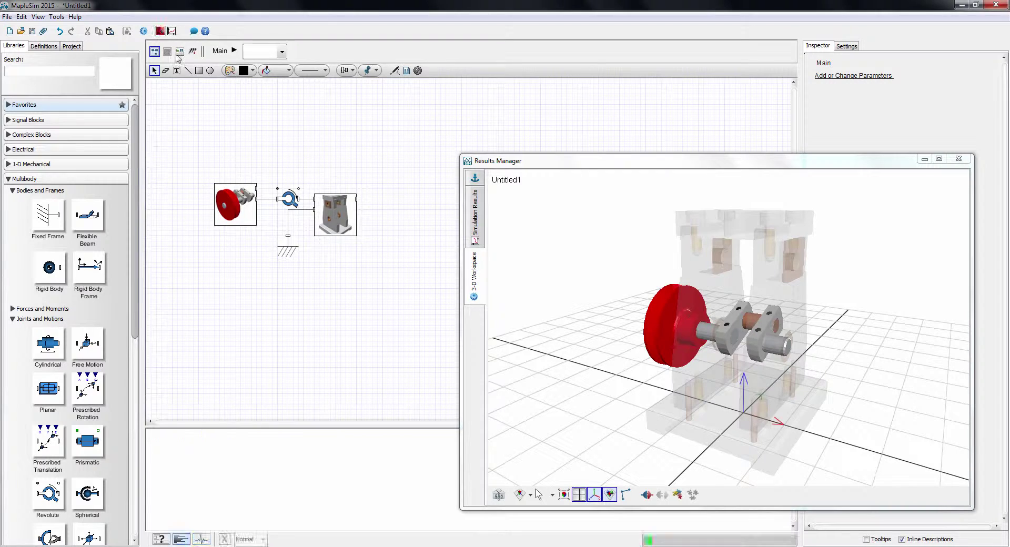
# Play the pulley animation in the 3-D Playback window, then restore the 3-D workspace
pyautogui.click(939, 158)
pyautogui.click(11, 57)
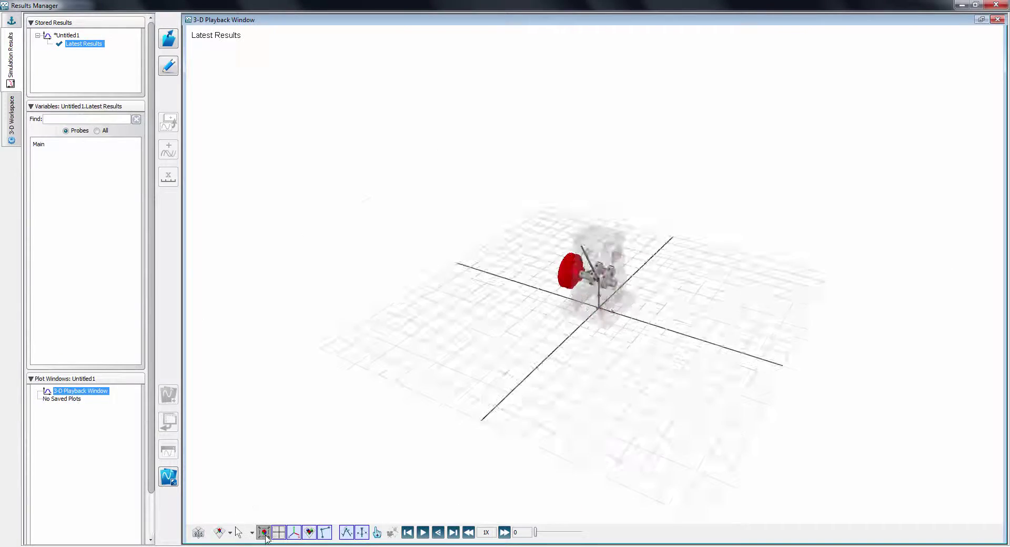
pyautogui.click(325, 533)
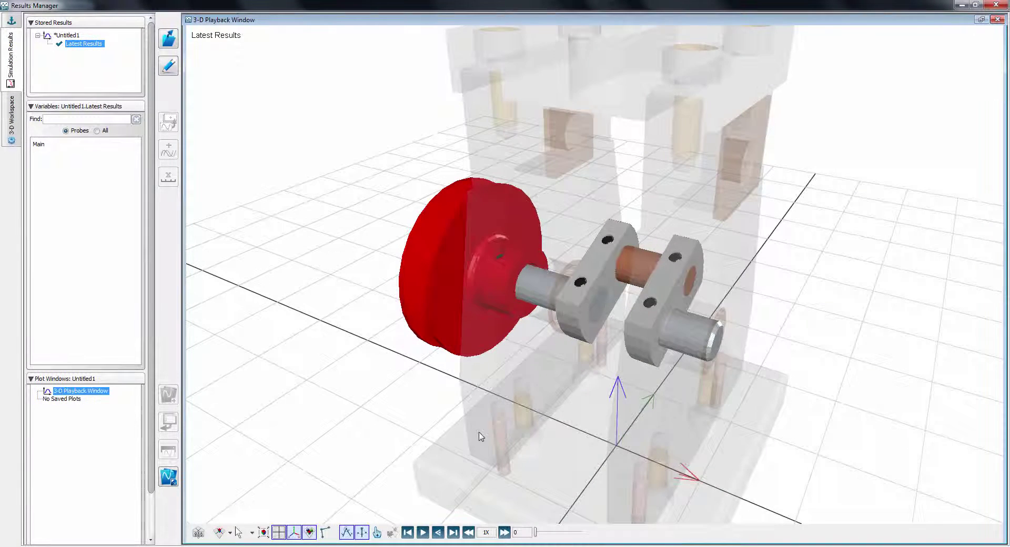
pyautogui.scroll(-3, 481, 437)
pyautogui.click(422, 532)
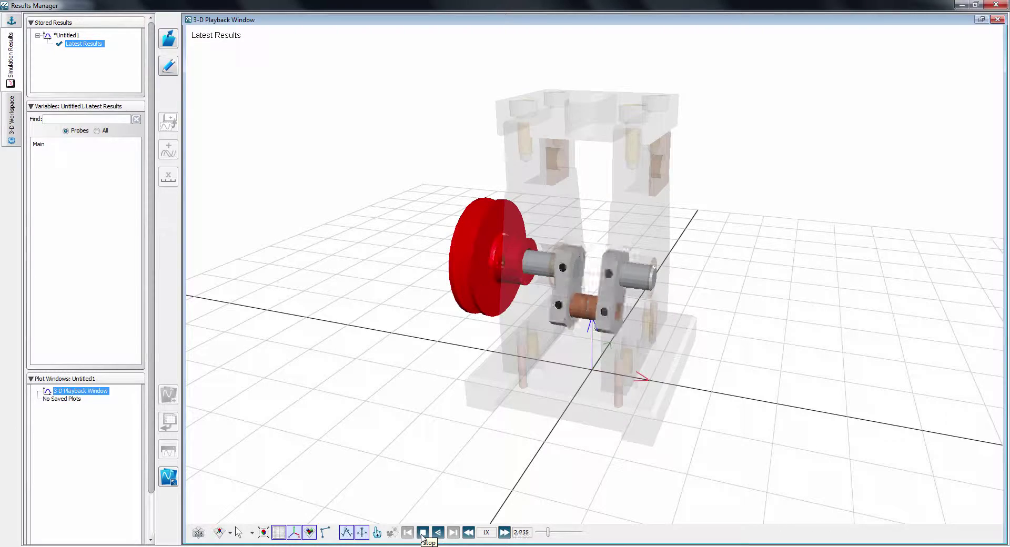
pyautogui.click(11, 118)
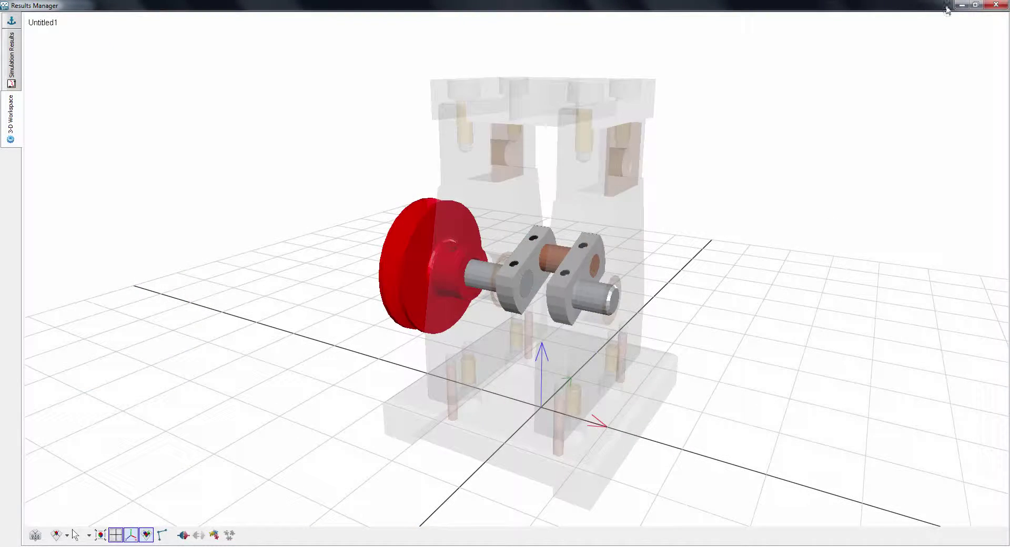
pyautogui.click(974, 5)
pyautogui.moveTo(726, 154); pyautogui.dragTo(770, 189)
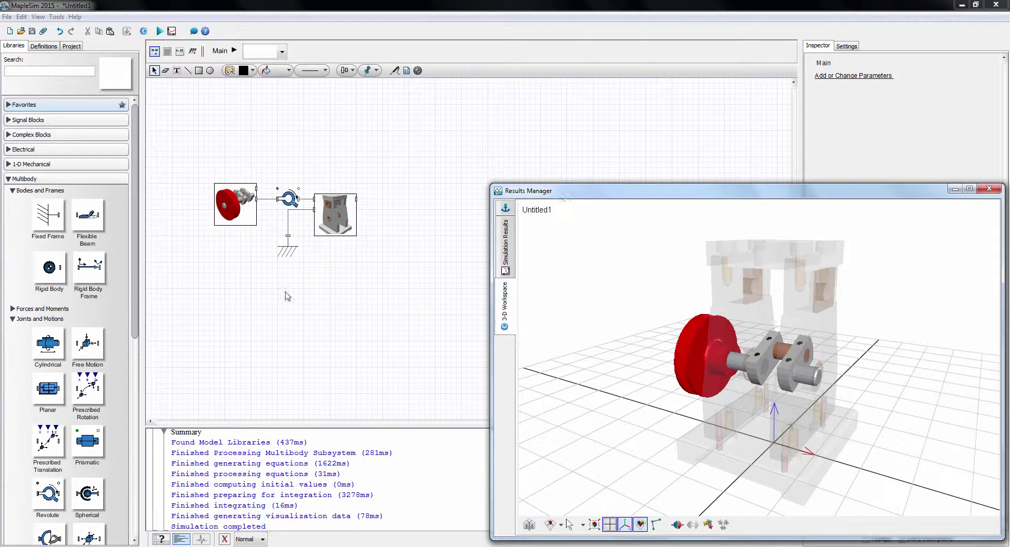
# Place the Slider right of the Base and add a second Revolute joint R2 between them
pyautogui.click(38, 48)
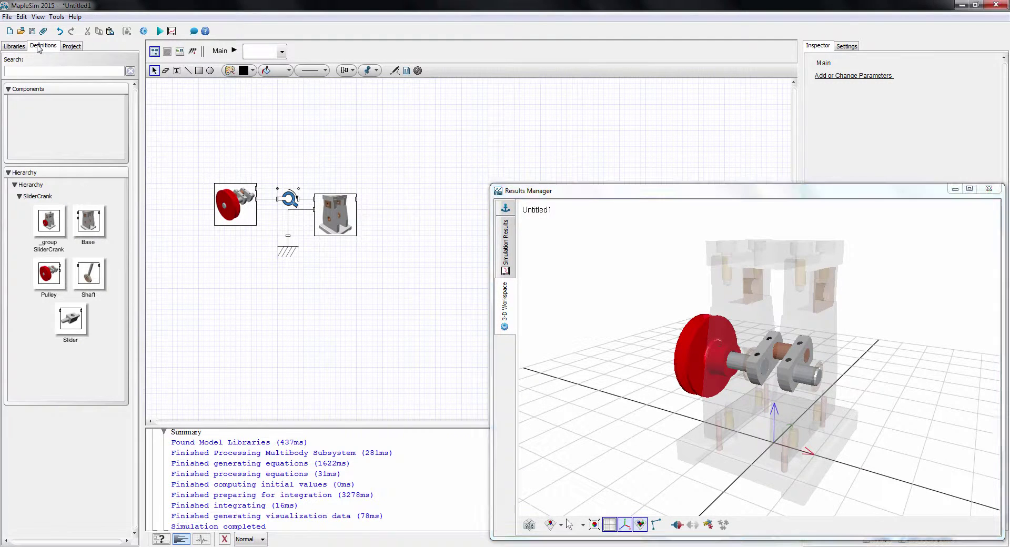
pyautogui.moveTo(73, 324); pyautogui.dragTo(414, 192)
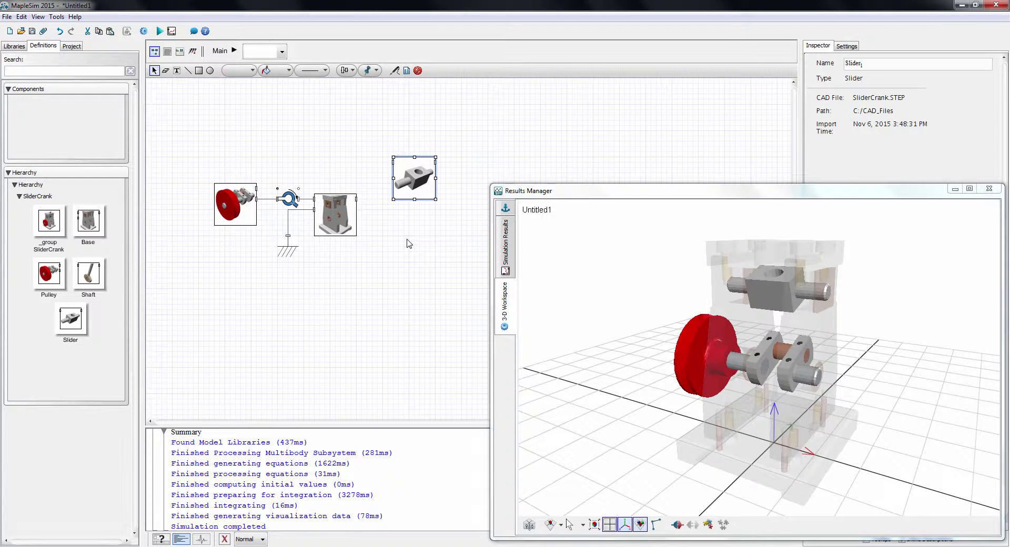
pyautogui.click(397, 237)
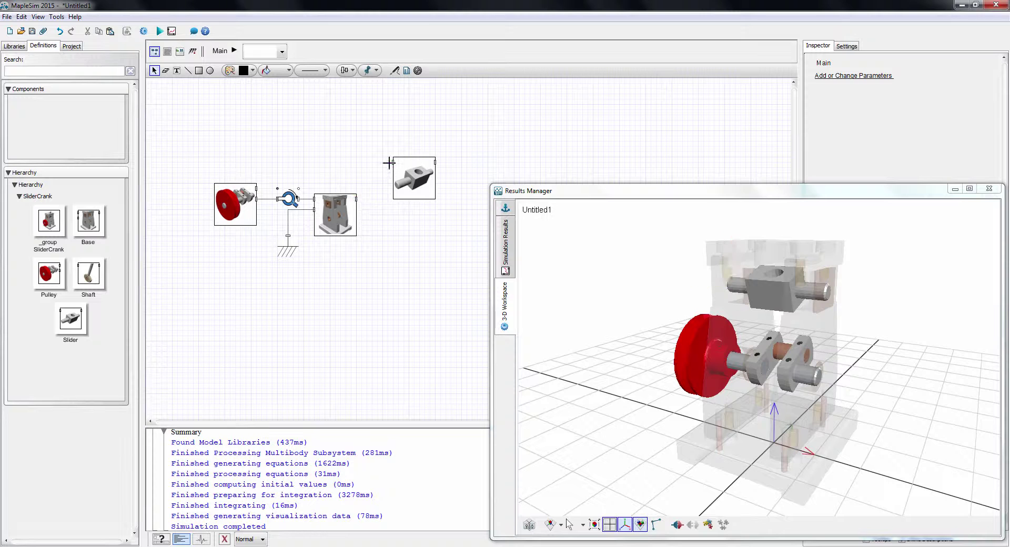
pyautogui.moveTo(402, 168); pyautogui.dragTo(417, 217)
pyautogui.click(14, 45)
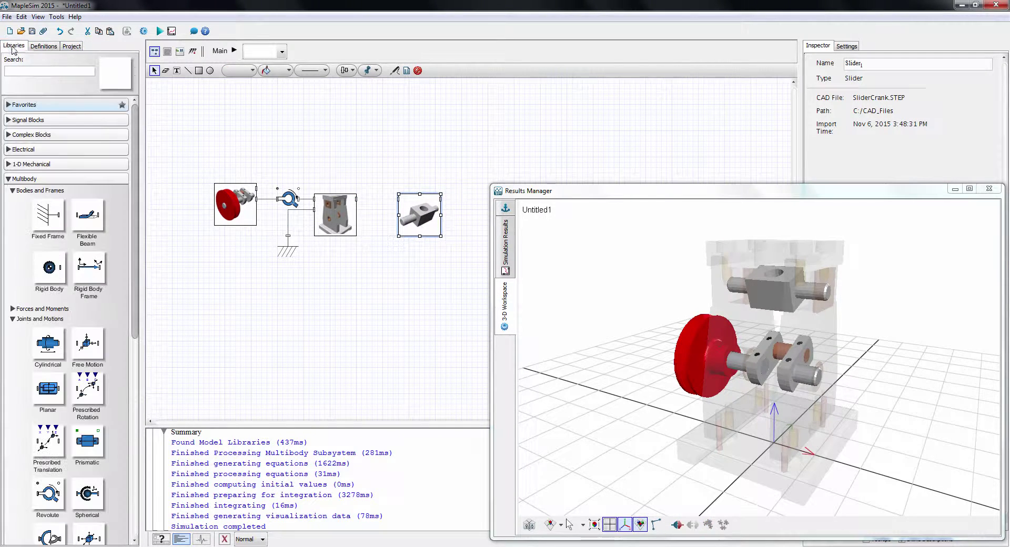
pyautogui.moveTo(48, 493); pyautogui.dragTo(376, 205)
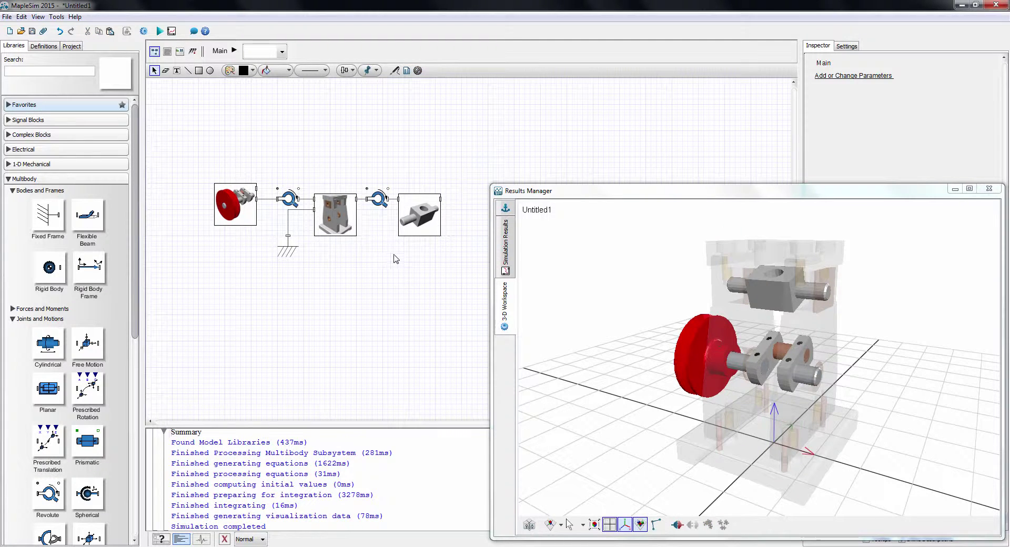
pyautogui.click(43, 46)
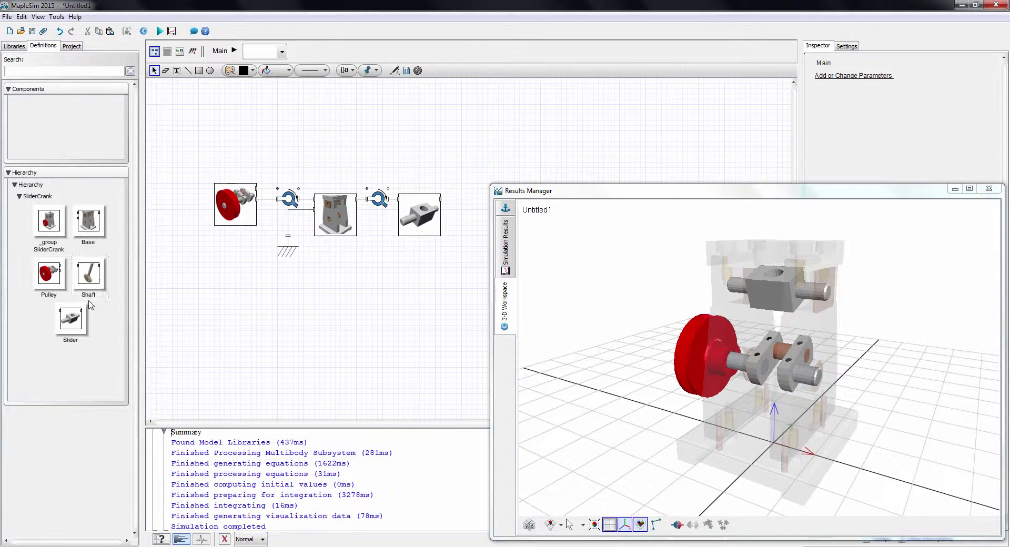
# Place the Shaft block beside the Slider and flip it horizontally
pyautogui.moveTo(90, 283); pyautogui.dragTo(426, 129)
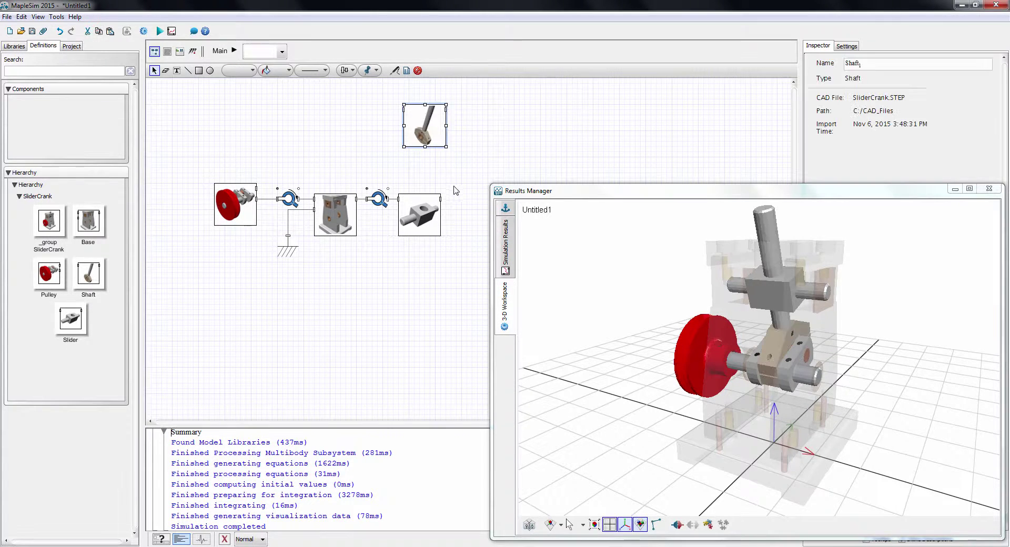
pyautogui.click(468, 178)
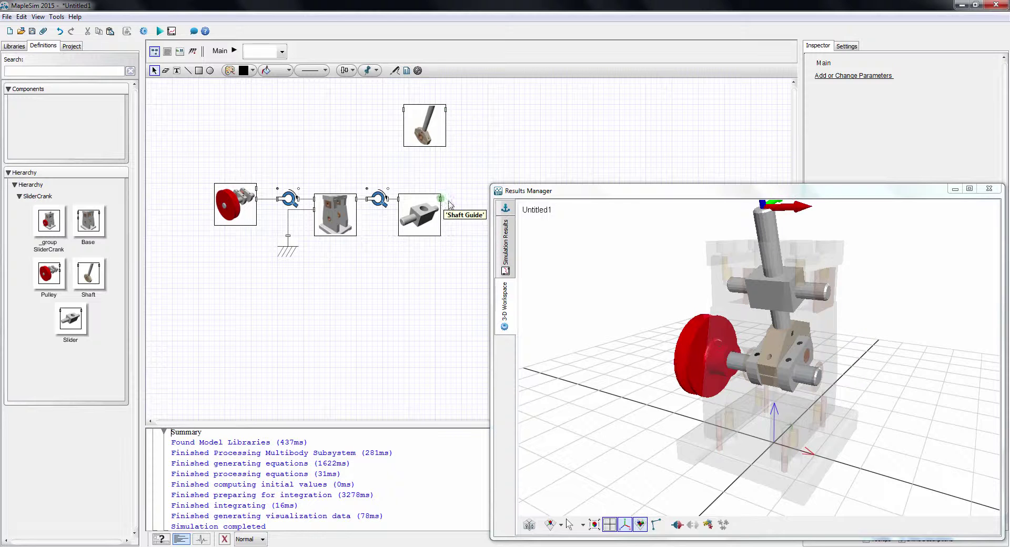
pyautogui.moveTo(872, 195); pyautogui.dragTo(903, 183)
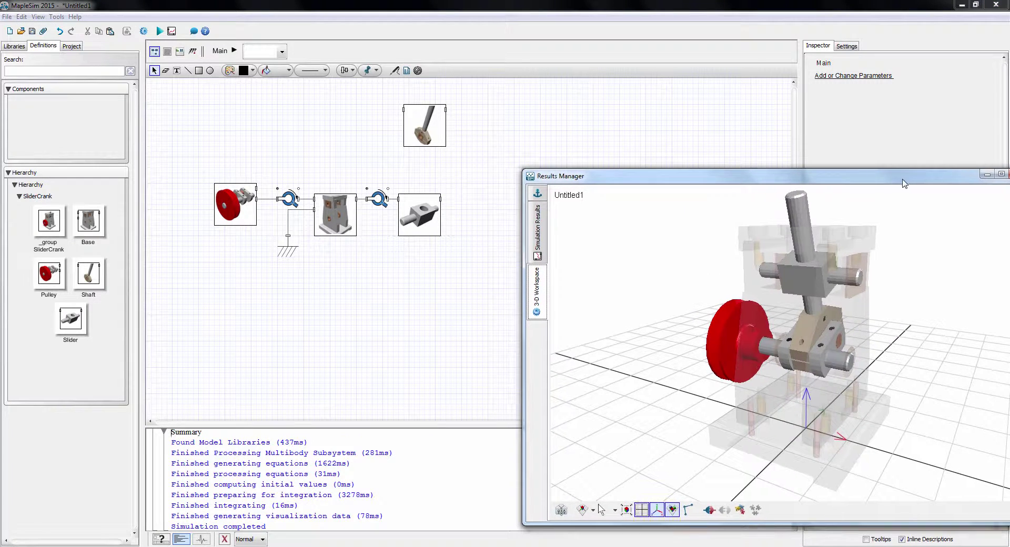
pyautogui.moveTo(428, 134); pyautogui.dragTo(491, 219)
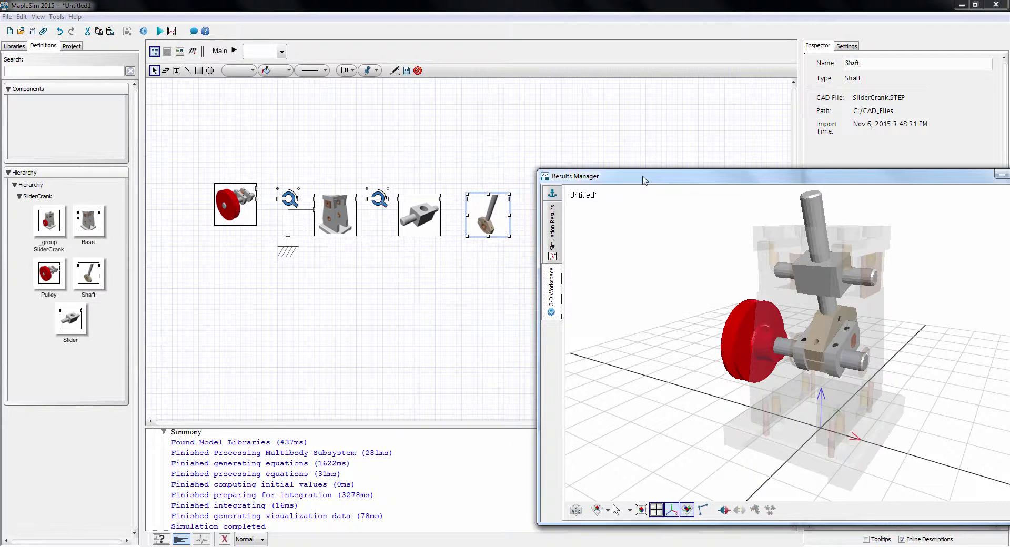
pyautogui.rightClick(488, 215)
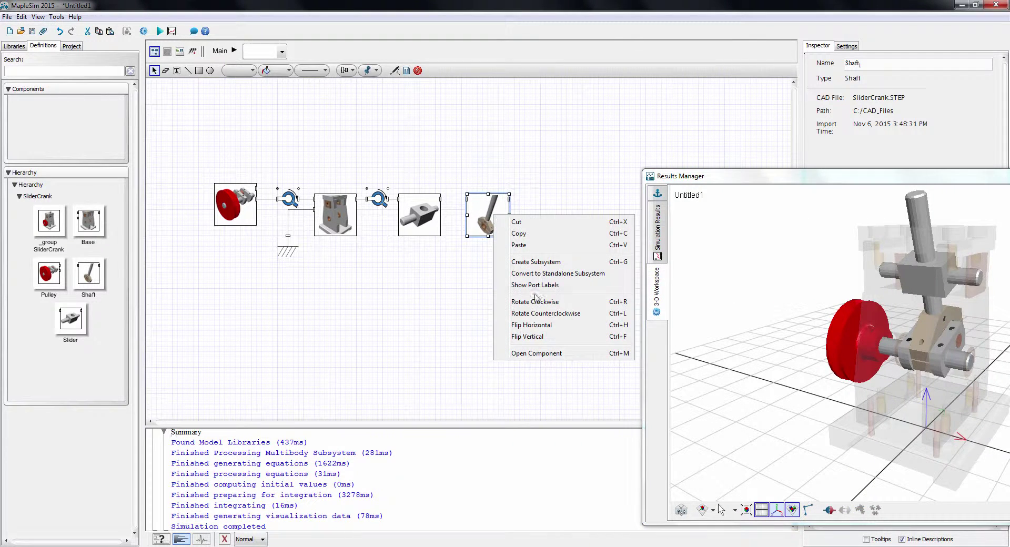
pyautogui.click(534, 323)
pyautogui.click(495, 286)
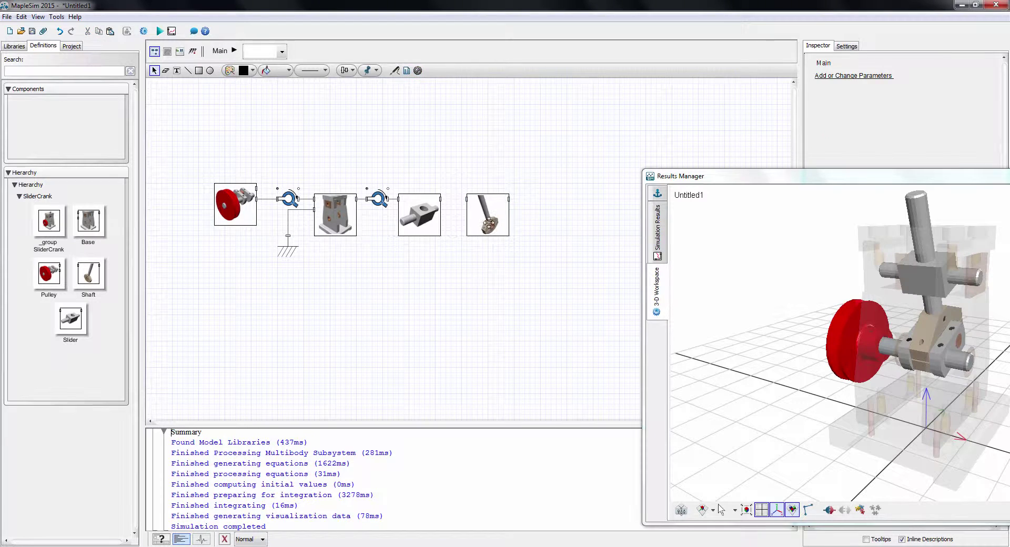
pyautogui.moveTo(487, 221); pyautogui.dragTo(497, 221)
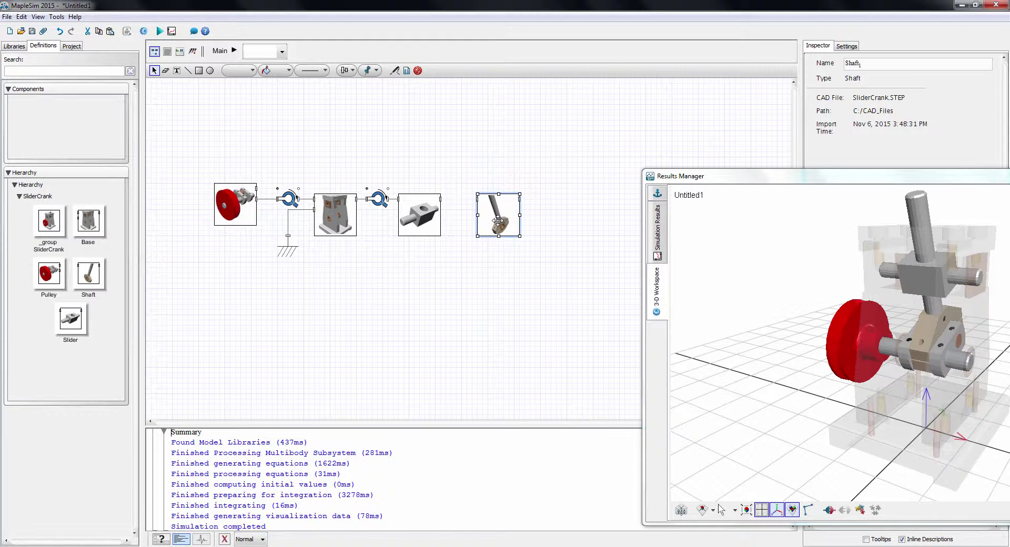
pyautogui.click(488, 251)
# Place a Prismatic joint between the Slider and the Shaft
pyautogui.click(11, 45)
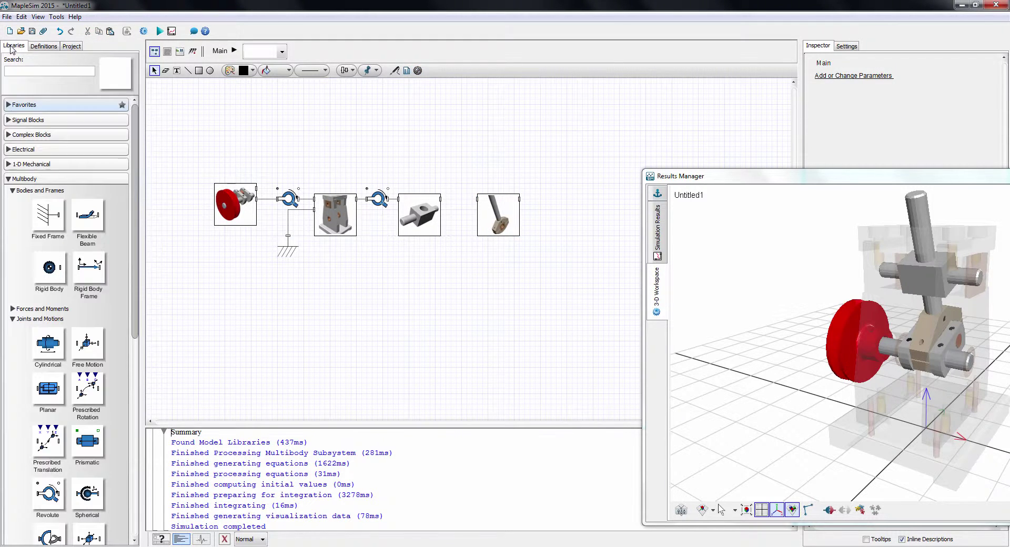
pyautogui.moveTo(87, 442); pyautogui.dragTo(461, 202)
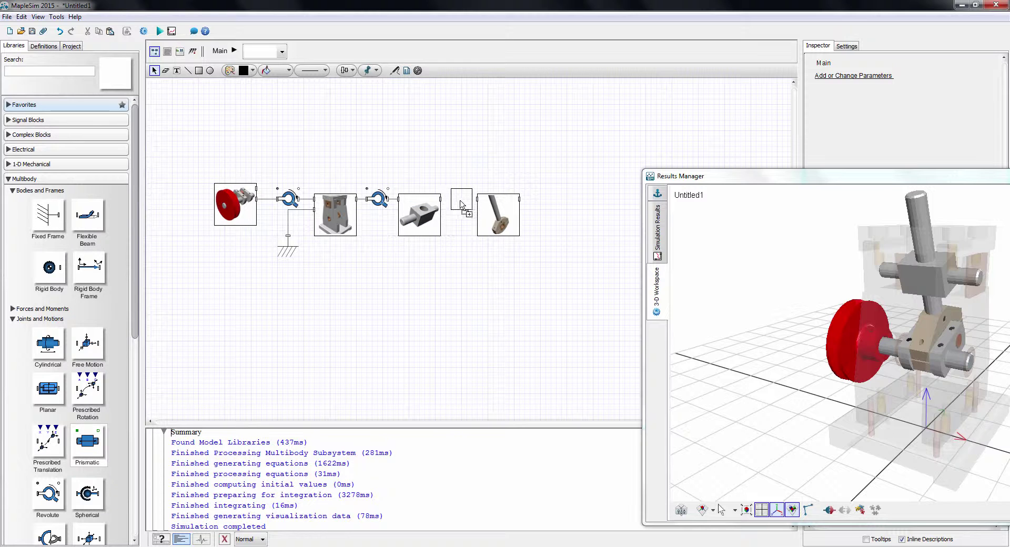
pyautogui.click(497, 215)
pyautogui.click(458, 287)
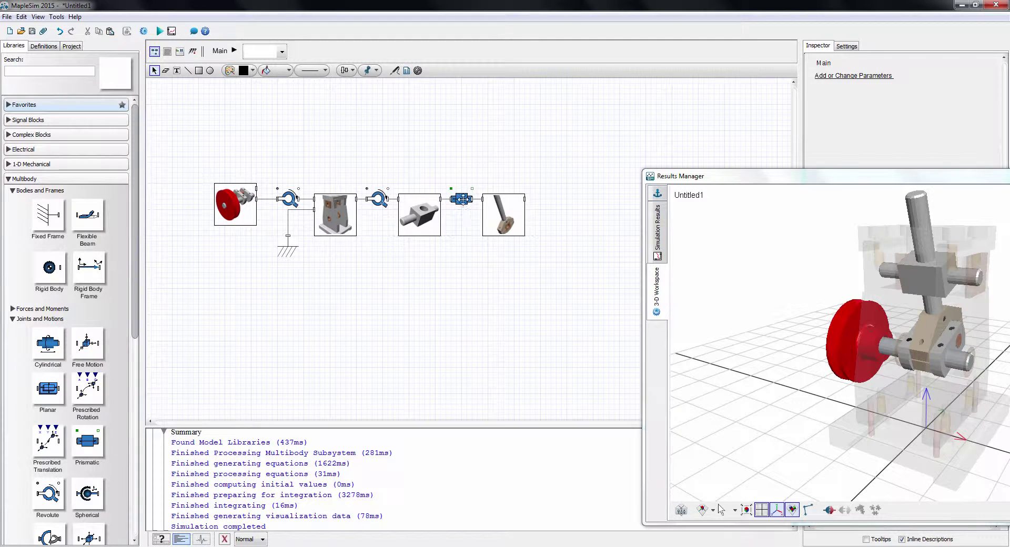
# Set the prismatic axis e1 to [0,0,1] and add a third Revolute joint
pyautogui.click(462, 199)
pyautogui.moveTo(850, 181); pyautogui.dragTo(729, 248)
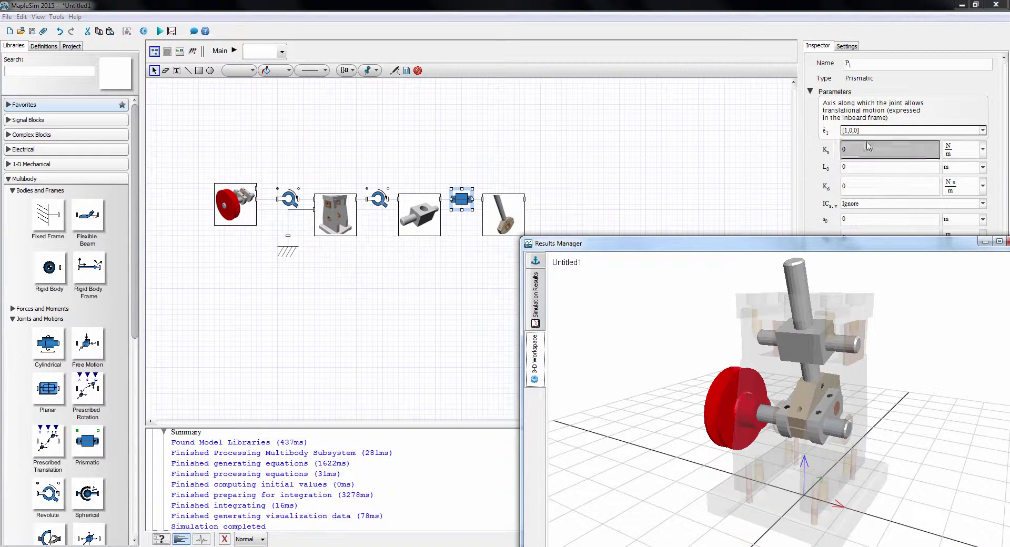
pyautogui.click(863, 129)
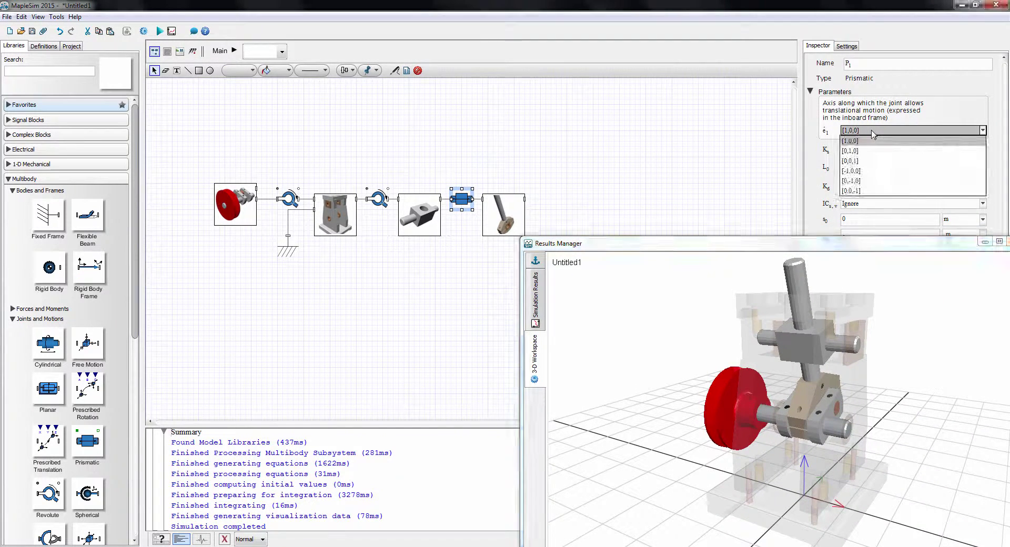
pyautogui.click(861, 161)
pyautogui.moveTo(808, 245); pyautogui.dragTo(854, 114)
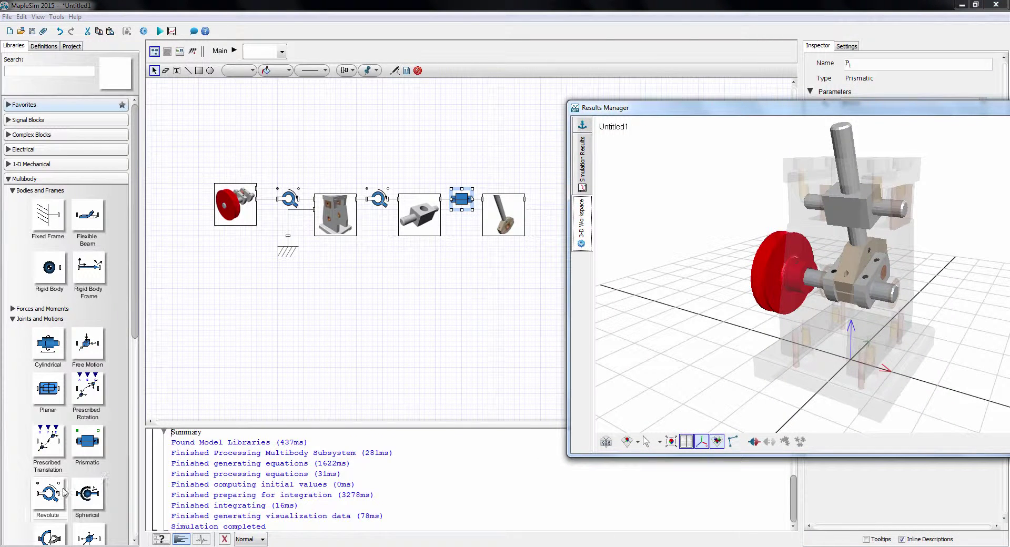
pyautogui.moveTo(52, 499); pyautogui.dragTo(258, 187)
# Wire the top revolute joint's free side to the Shaft to close the loop
pyautogui.click(398, 168)
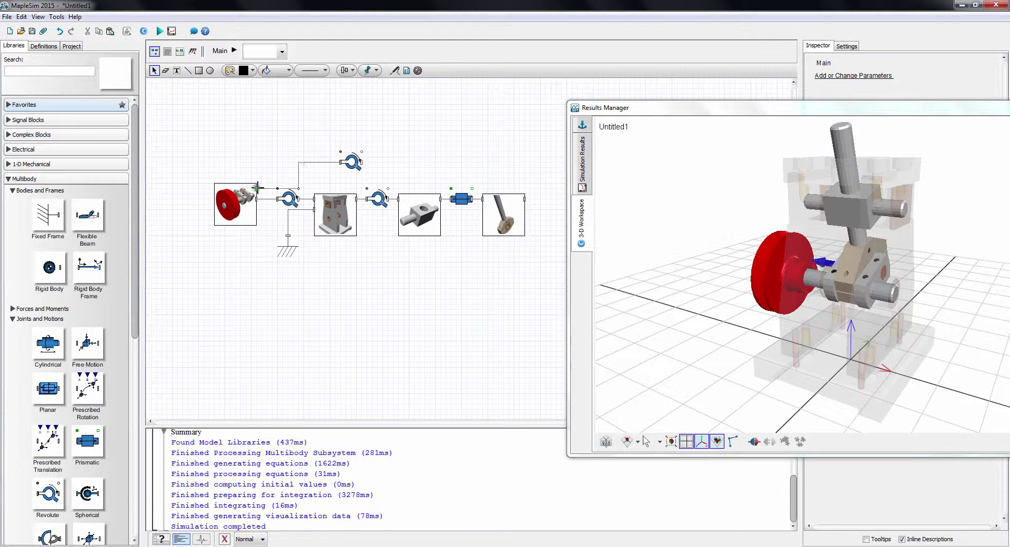
pyautogui.moveTo(362, 162); pyautogui.dragTo(524, 198)
pyautogui.click(352, 162)
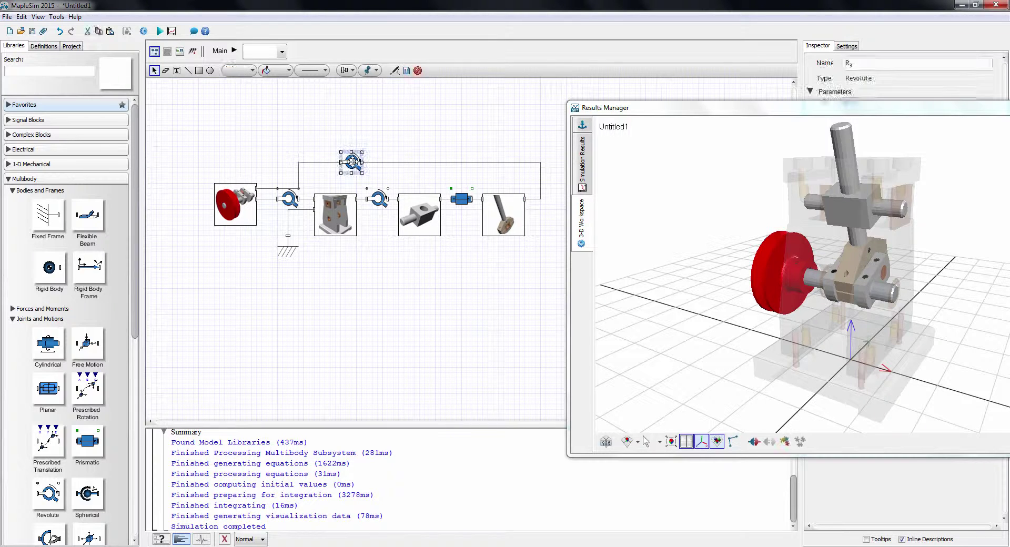
pyautogui.click(408, 138)
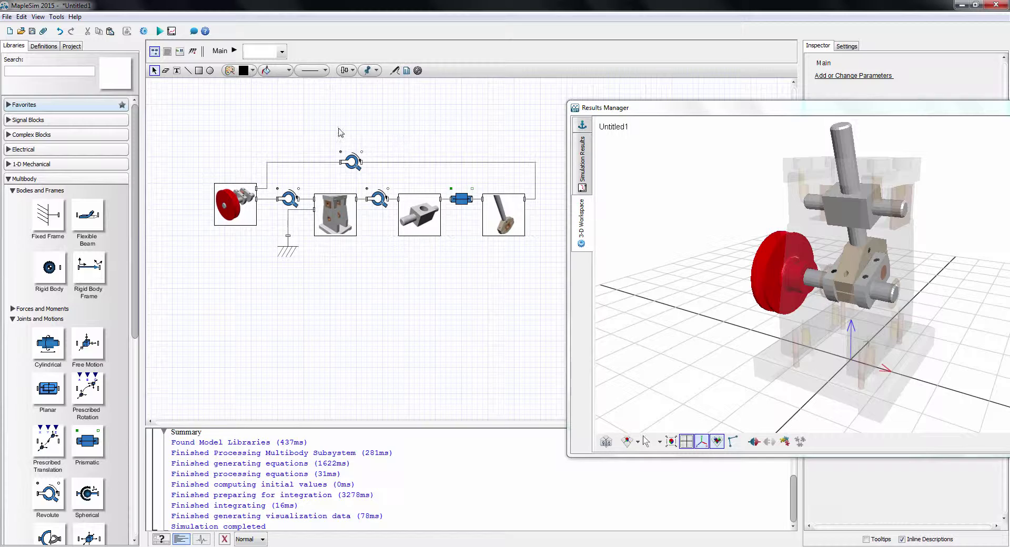
# Rerun the simulation and view the 3-D playback full screen, orbiting the mechanism before minimizing
pyautogui.click(160, 31)
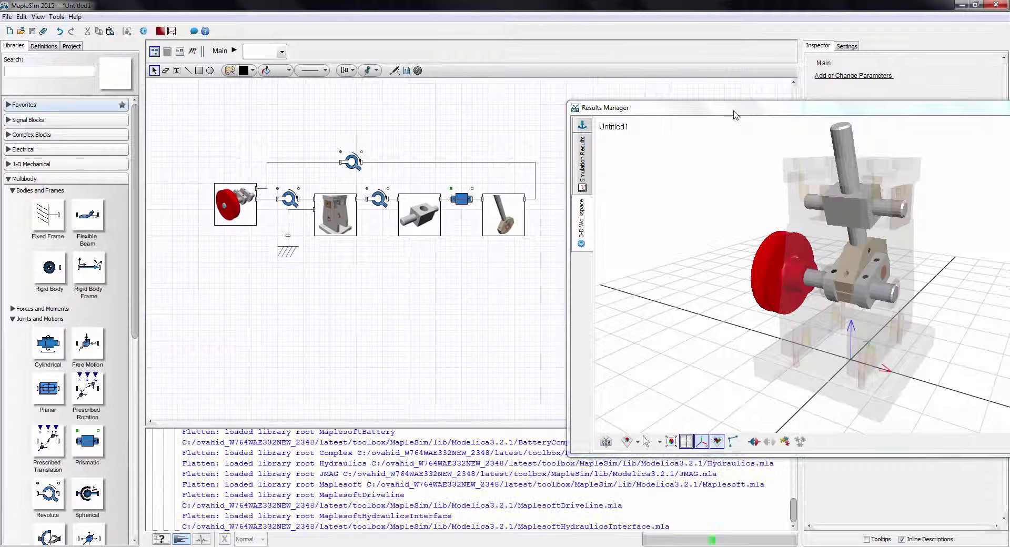
pyautogui.moveTo(746, 112); pyautogui.dragTo(471, 98)
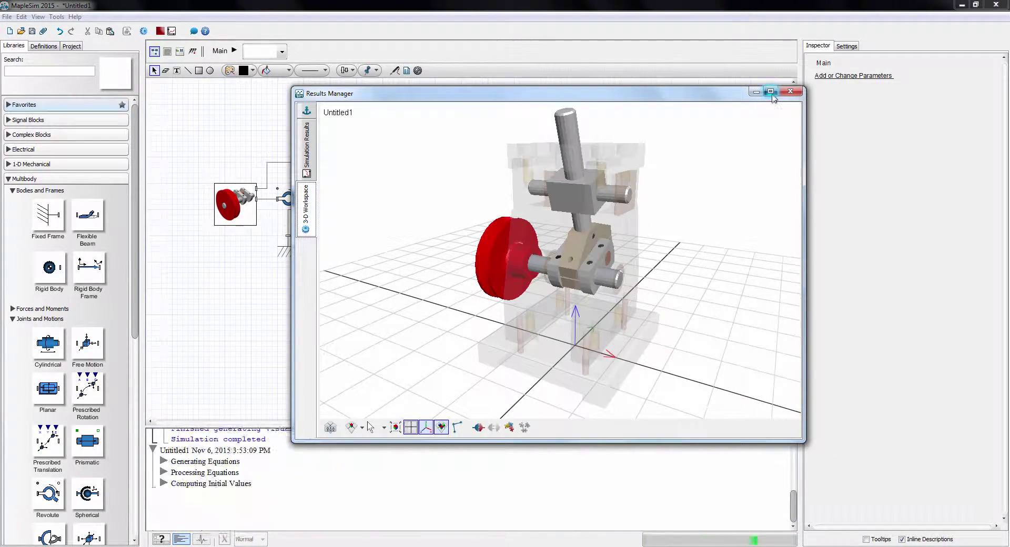
pyautogui.doubleClick(470, 94)
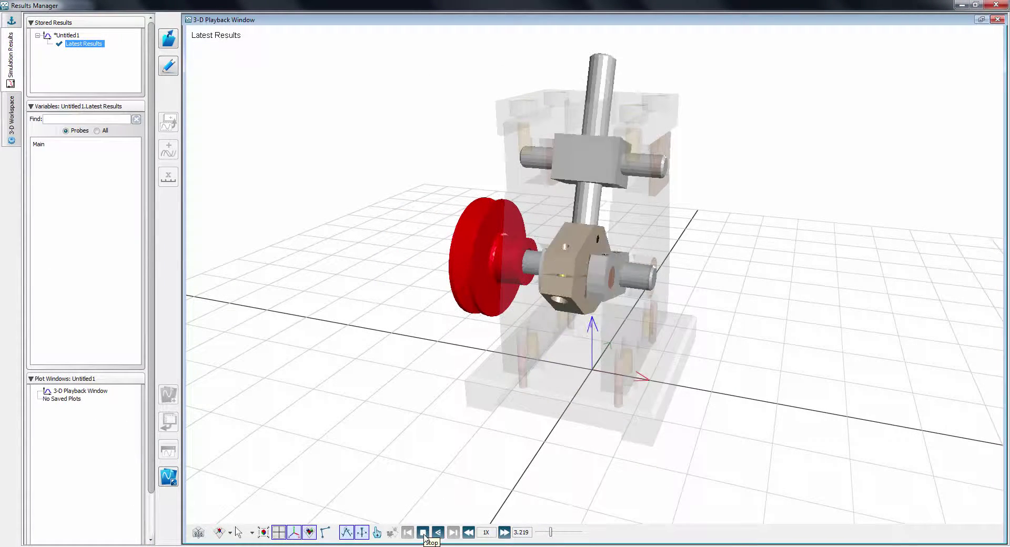
pyautogui.moveTo(513, 386); pyautogui.dragTo(506, 355)
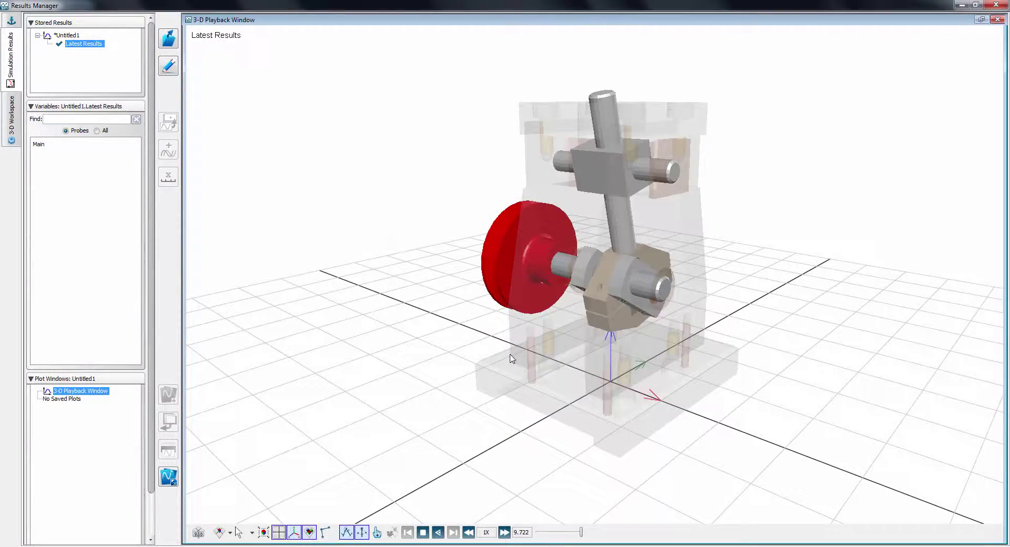
pyautogui.click(965, 5)
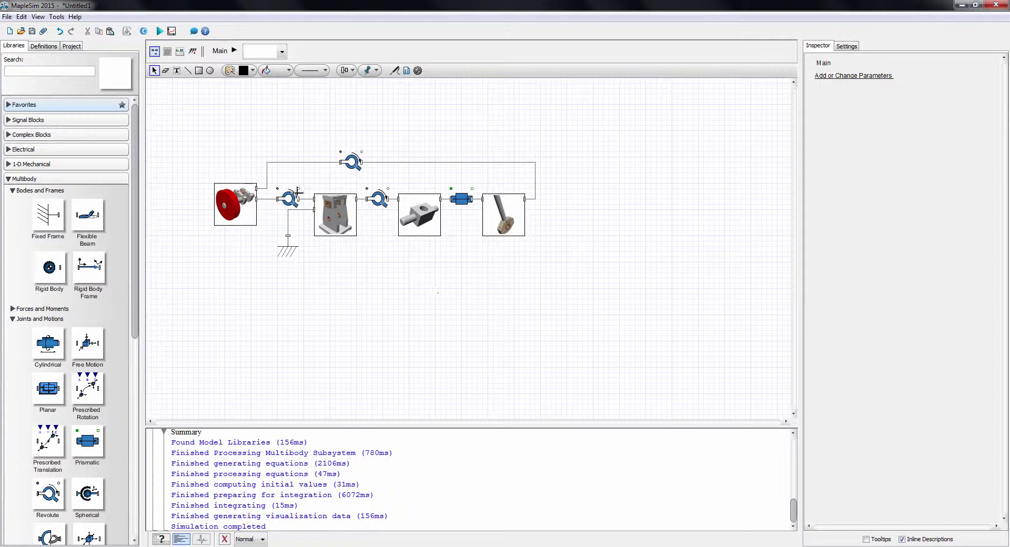
# Give the three revolute joints a shared damping constant Kd of 0.02
pyautogui.click(290, 199)
pyautogui.keyDown('ctrl'); pyautogui.click(351, 162); pyautogui.keyUp('ctrl')
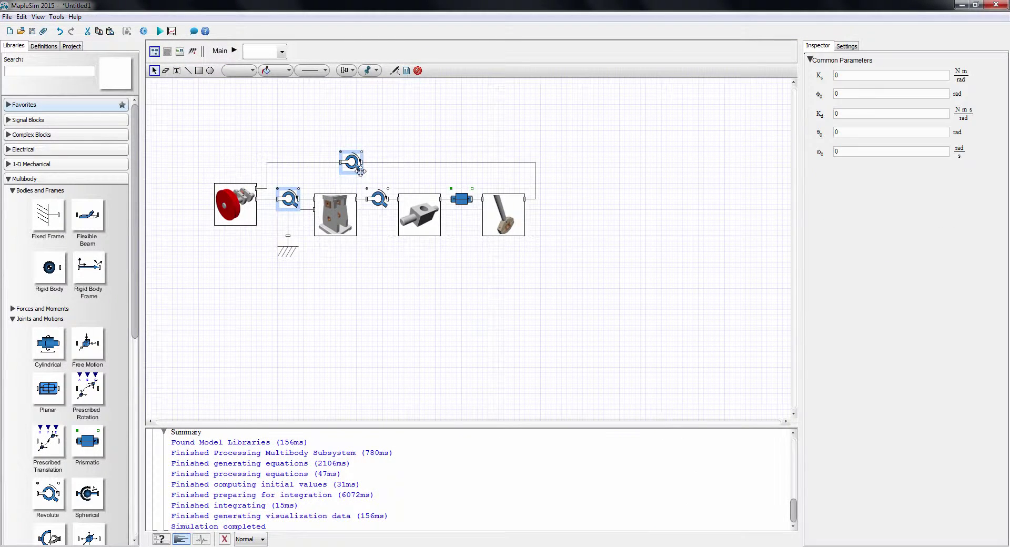
pyautogui.keyDown('ctrl'); pyautogui.click(378, 198); pyautogui.keyUp('ctrl')
pyautogui.click(858, 114)
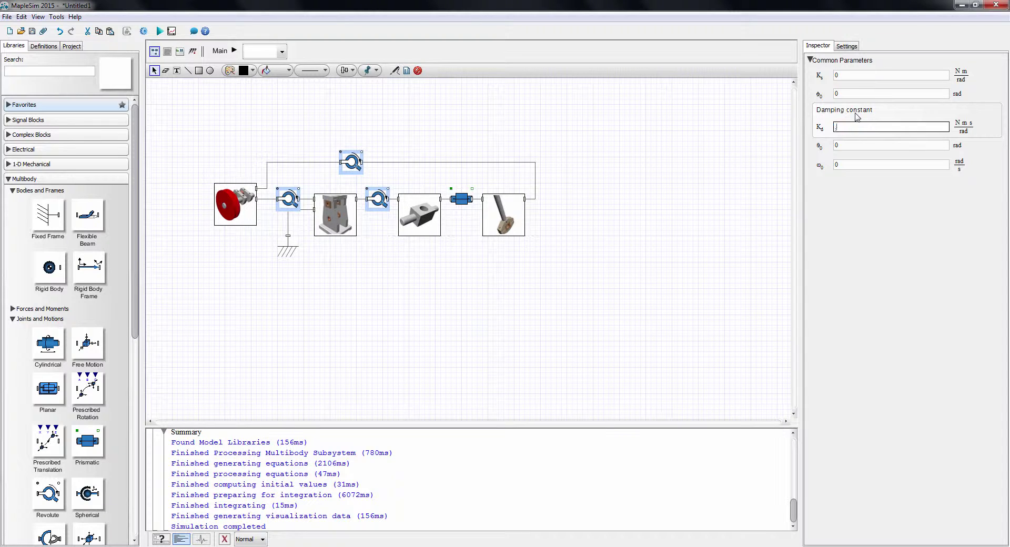
pyautogui.click(534, 267)
# Edit the prismatic joint's damping constant Kd, then replay the 3-D animation
pyautogui.click(462, 199)
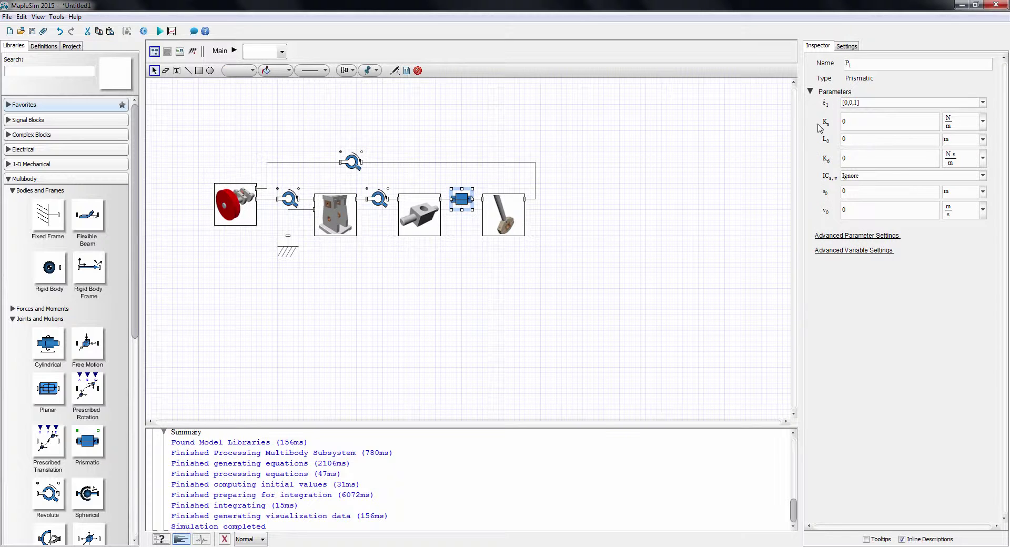
pyautogui.click(858, 158)
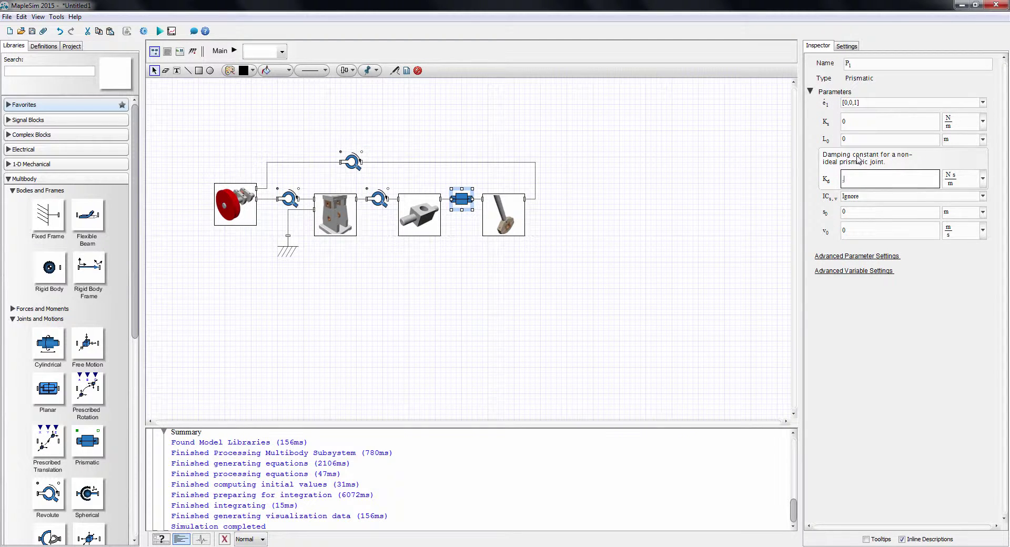
pyautogui.click(535, 270)
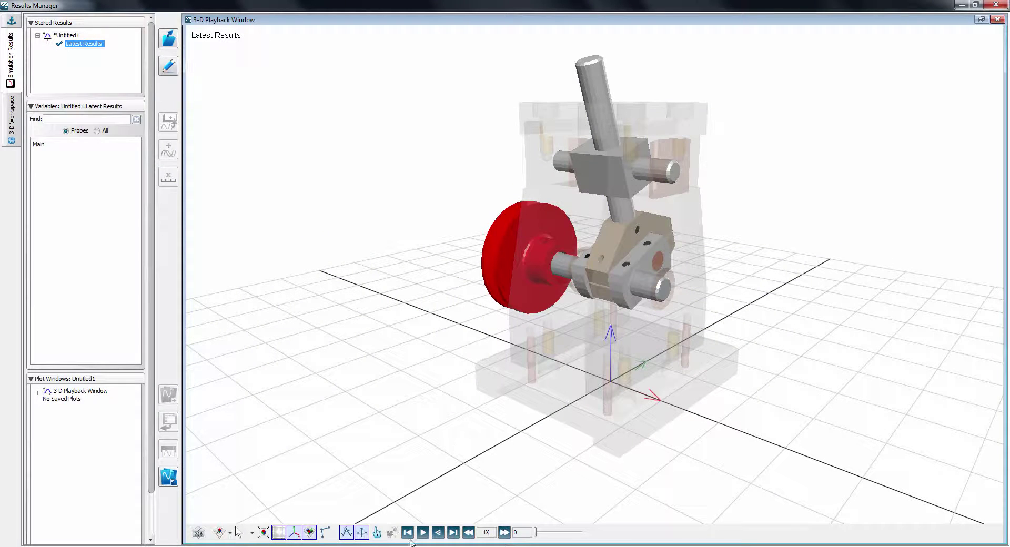
pyautogui.click(423, 533)
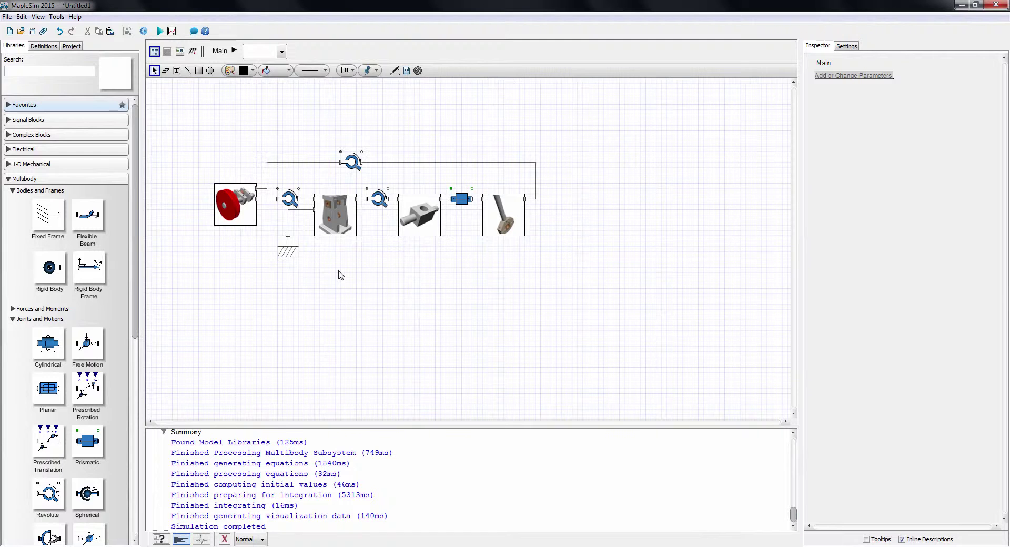
# Check joint R1's parameters and place a DC Permanent Magnet motor from Electrical > Machines > DC
pyautogui.click(246, 208)
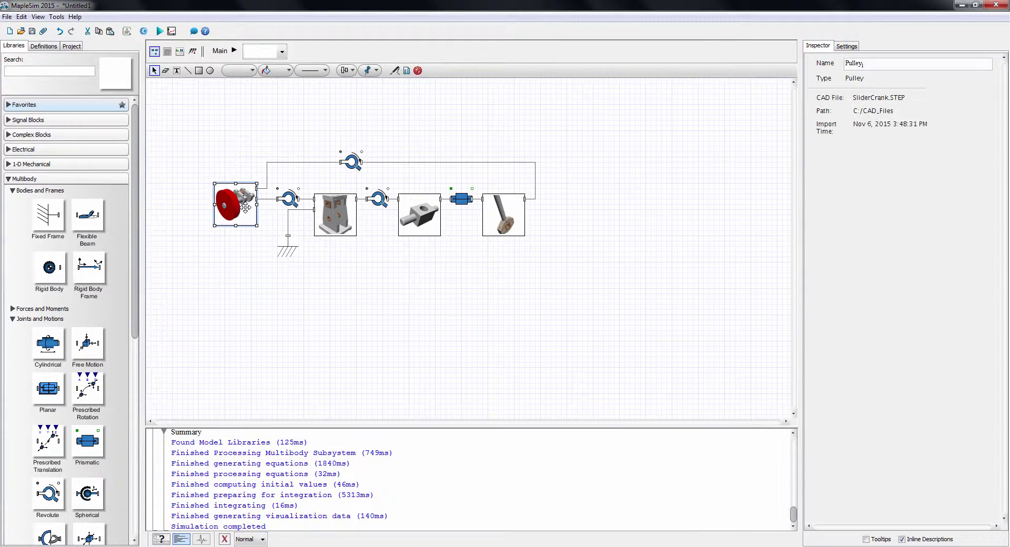
pyautogui.click(290, 200)
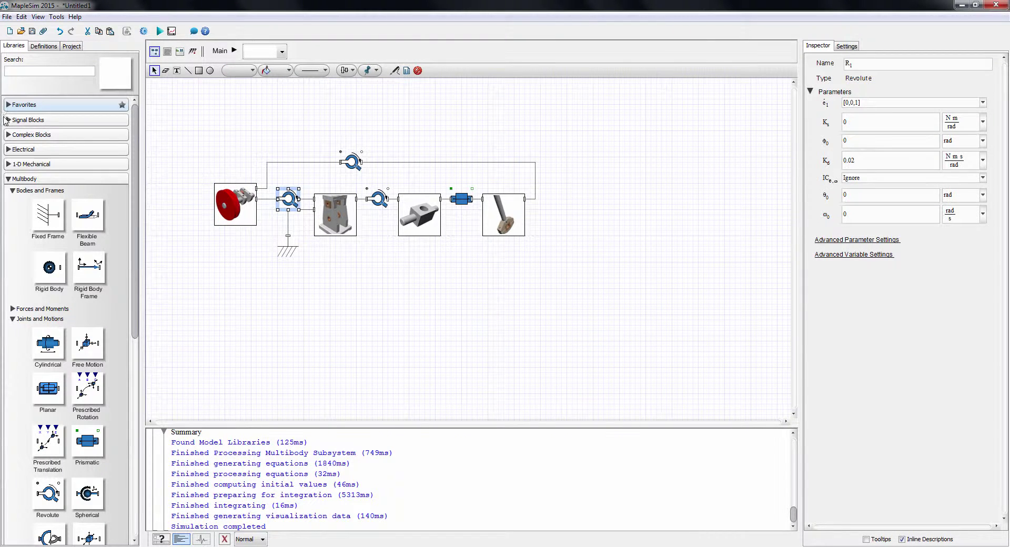
pyautogui.click(9, 150)
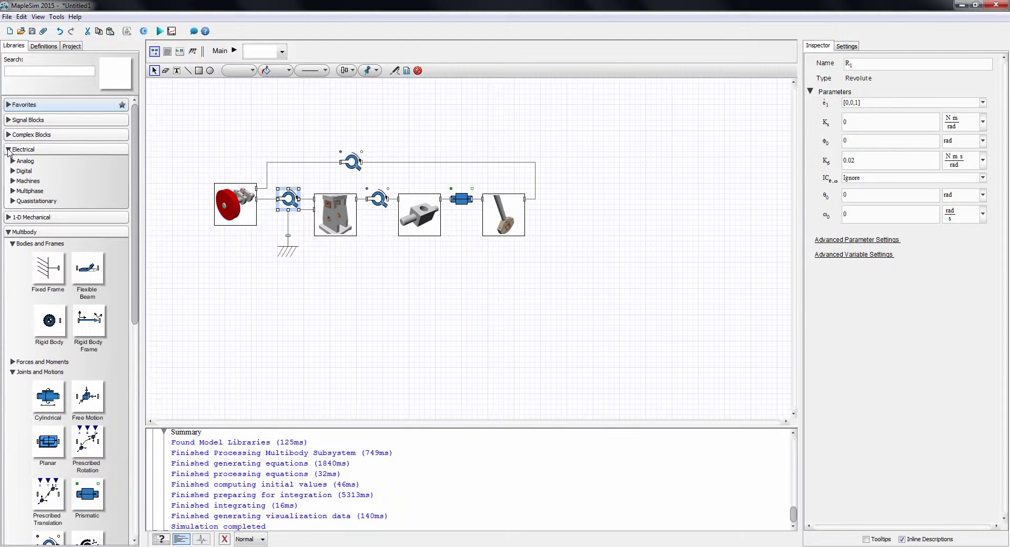
pyautogui.click(12, 181)
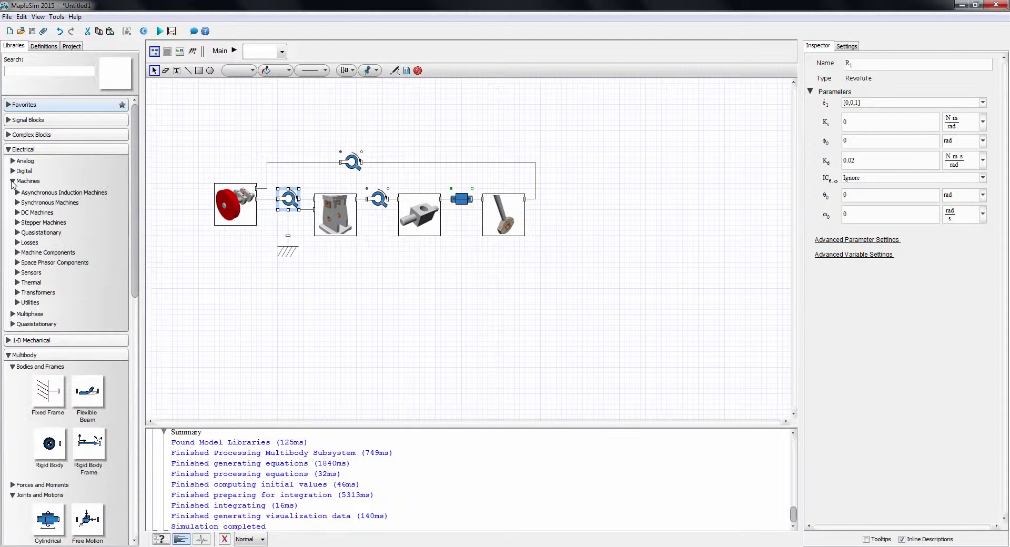
pyautogui.click(18, 213)
pyautogui.moveTo(90, 241); pyautogui.dragTo(314, 130)
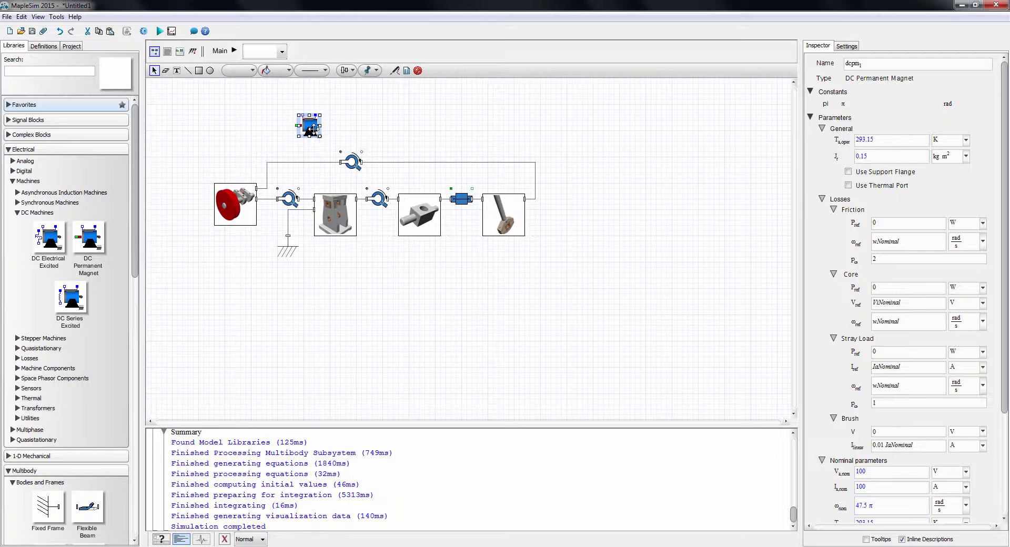
# Flip the motor horizontally, wire its shaft to the top wire, and adjust the motor and upper revolute joint positions
pyautogui.hotkey('ctrl', 'h')
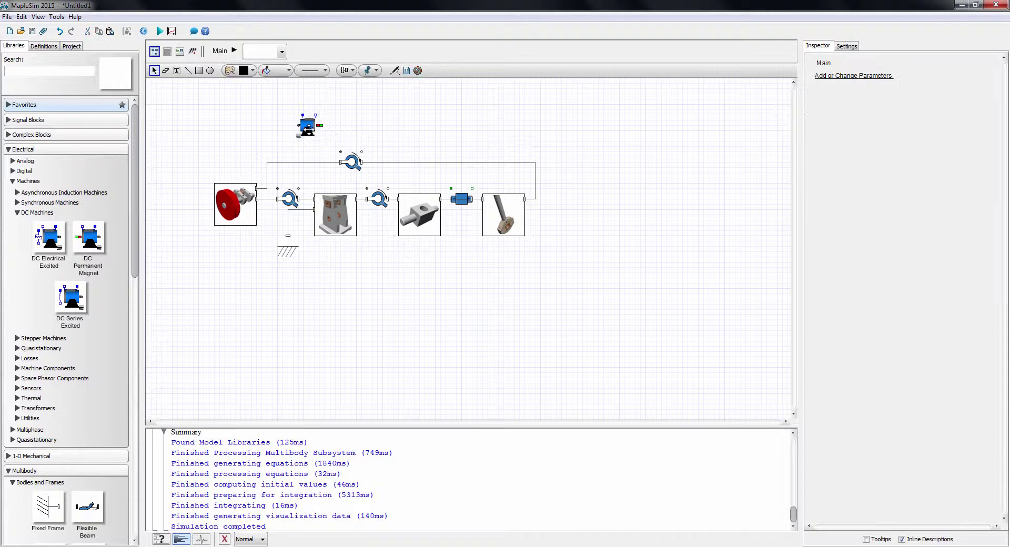
pyautogui.moveTo(294, 125); pyautogui.dragTo(294, 163)
pyautogui.moveTo(309, 126); pyautogui.dragTo(324, 132)
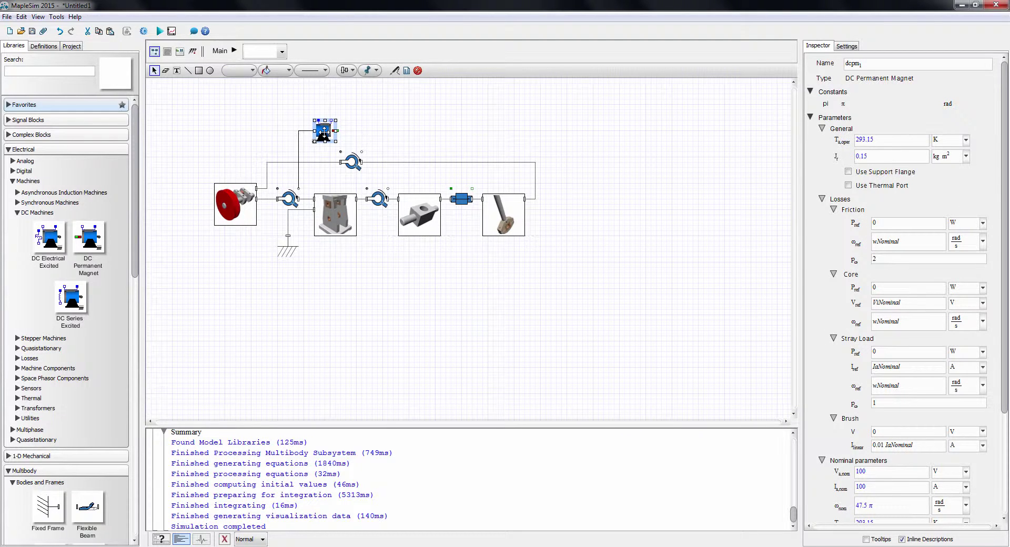
pyautogui.click(372, 131)
pyautogui.moveTo(364, 158); pyautogui.dragTo(352, 172)
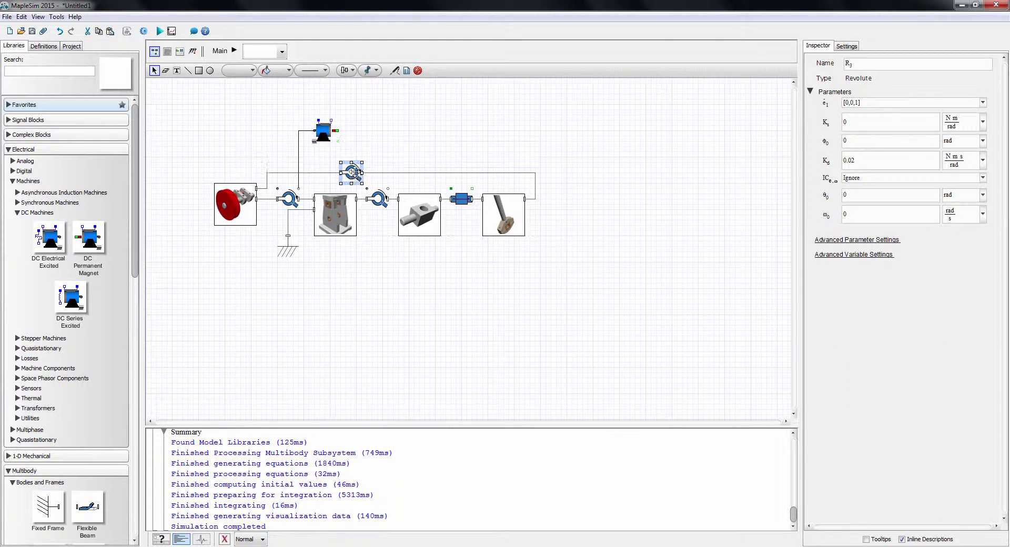
# Add an Analog Common Ground right of the motor and wire it to the motor's port
pyautogui.click(371, 135)
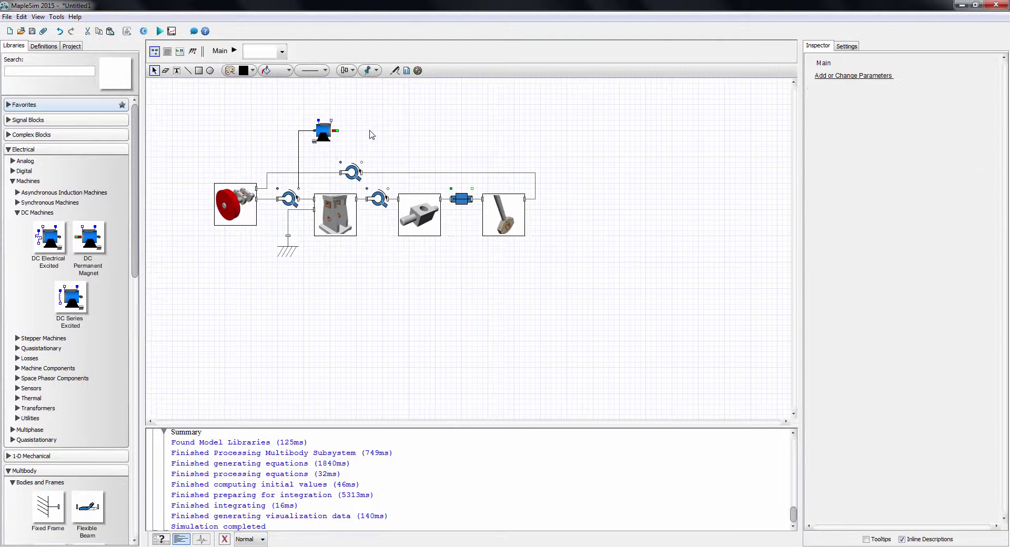
pyautogui.click(13, 162)
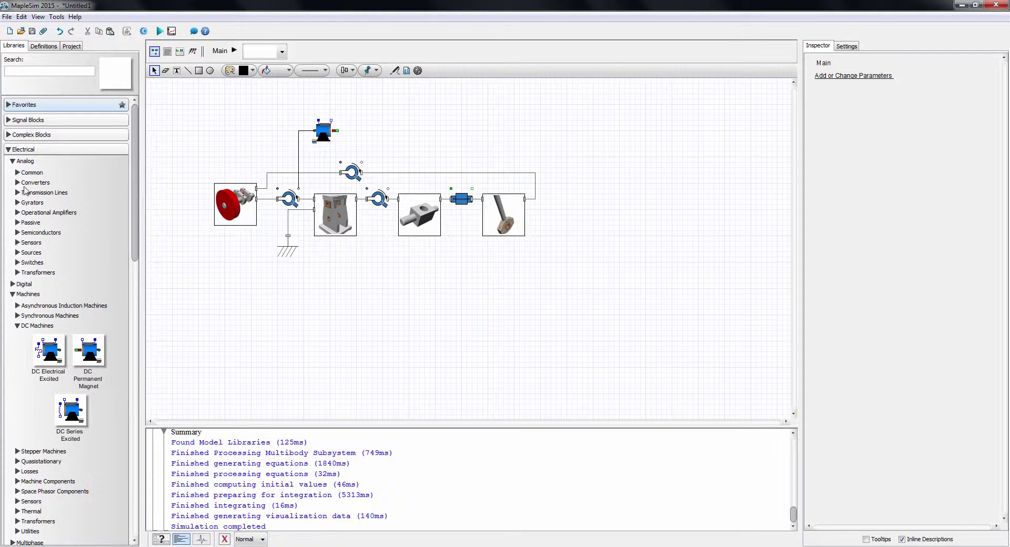
pyautogui.click(17, 172)
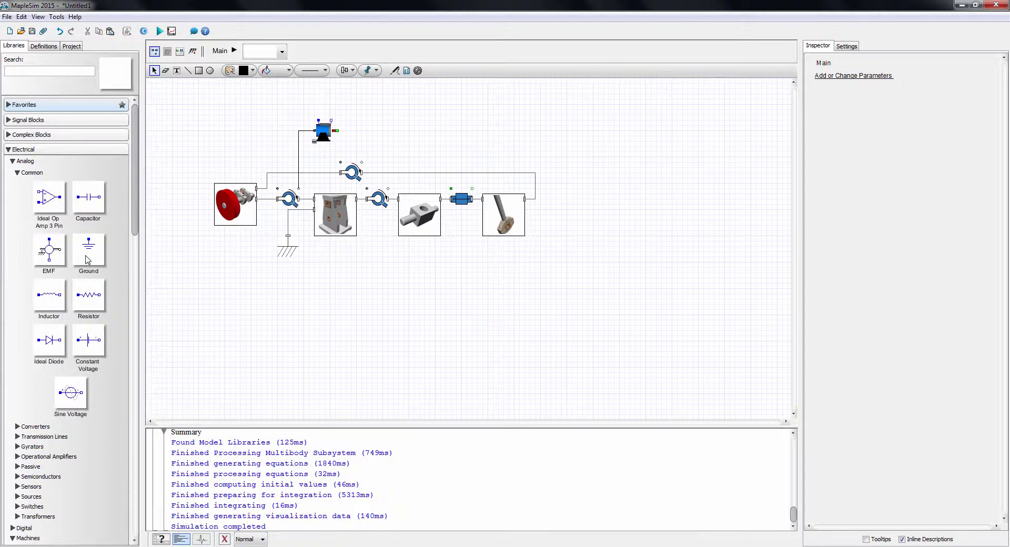
pyautogui.moveTo(88, 248); pyautogui.dragTo(376, 143)
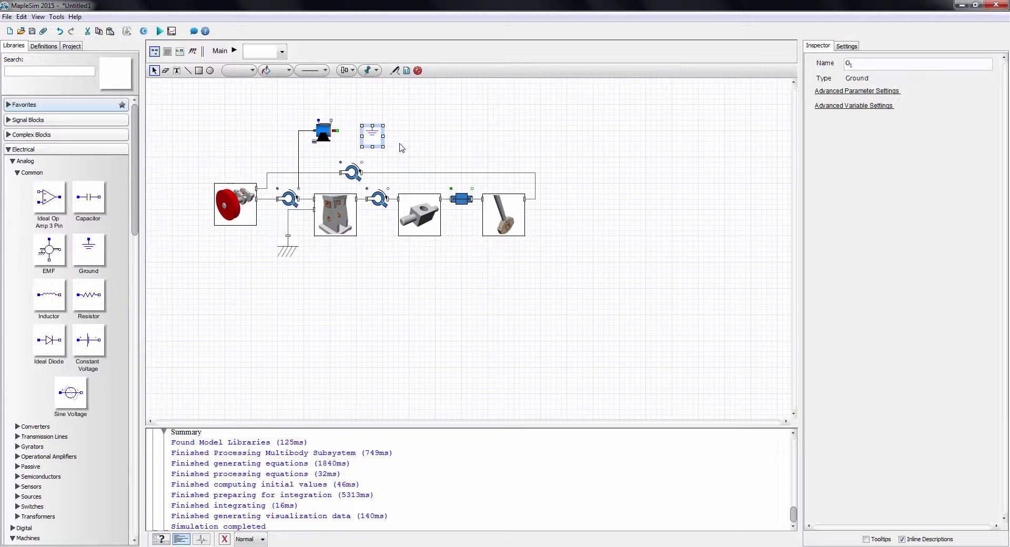
pyautogui.click(372, 125)
pyautogui.click(331, 121)
pyautogui.click(374, 133)
pyautogui.click(408, 142)
# Place an Electrochemical Lithium Ion battery above the motor and wire it to the motor
pyautogui.click(9, 149)
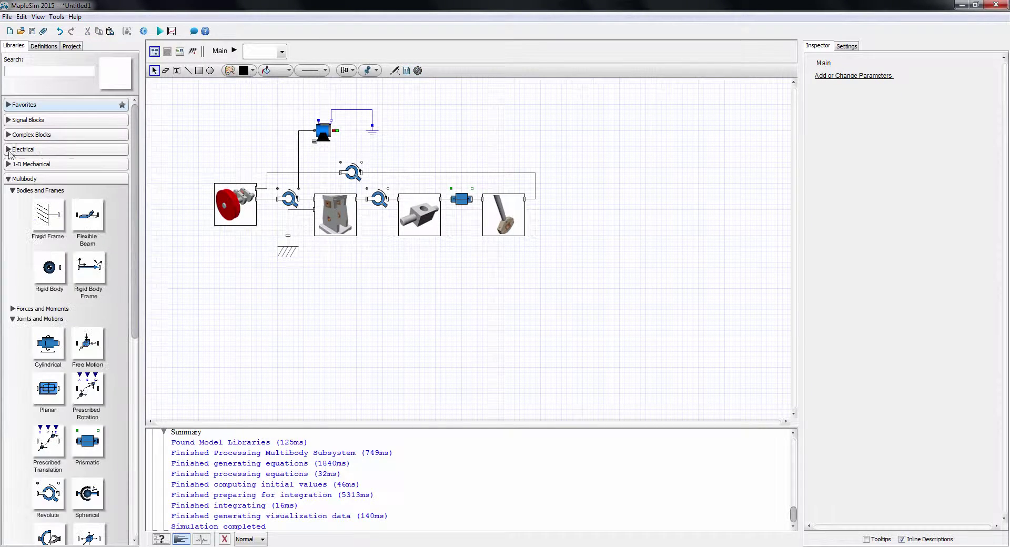
pyautogui.click(8, 179)
pyautogui.click(9, 252)
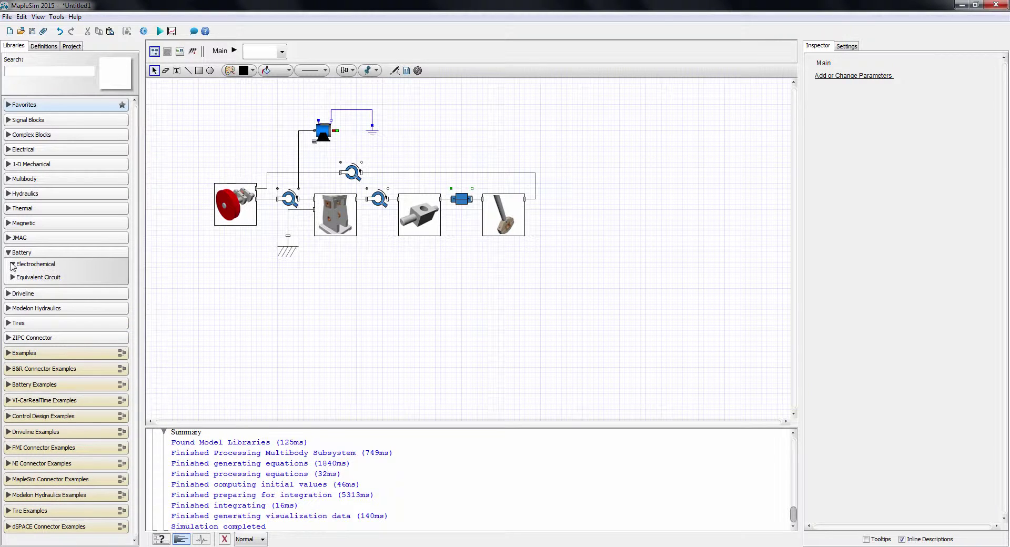
pyautogui.click(12, 264)
pyautogui.moveTo(49, 288); pyautogui.dragTo(324, 90)
pyautogui.click(348, 98)
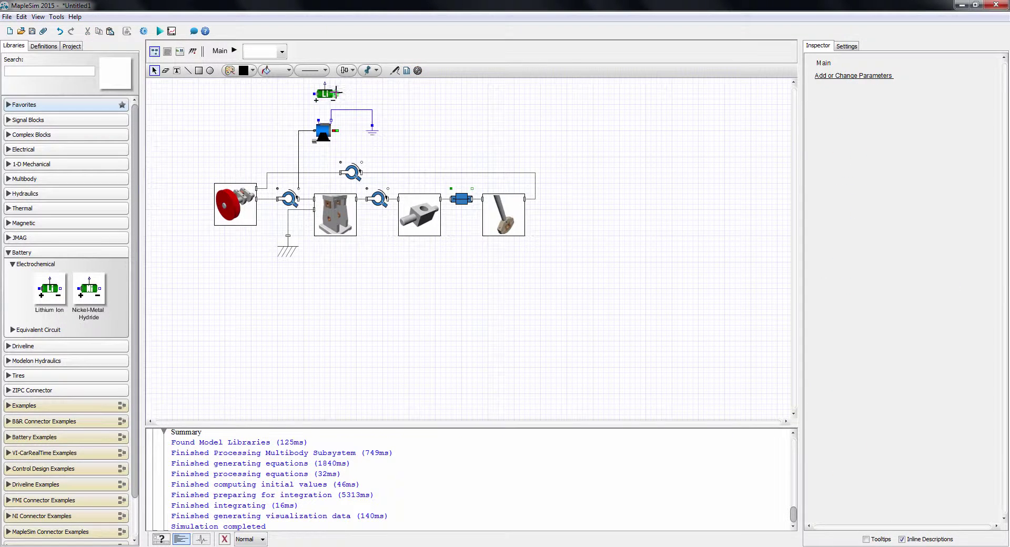
pyautogui.click(315, 101)
pyautogui.click(325, 94)
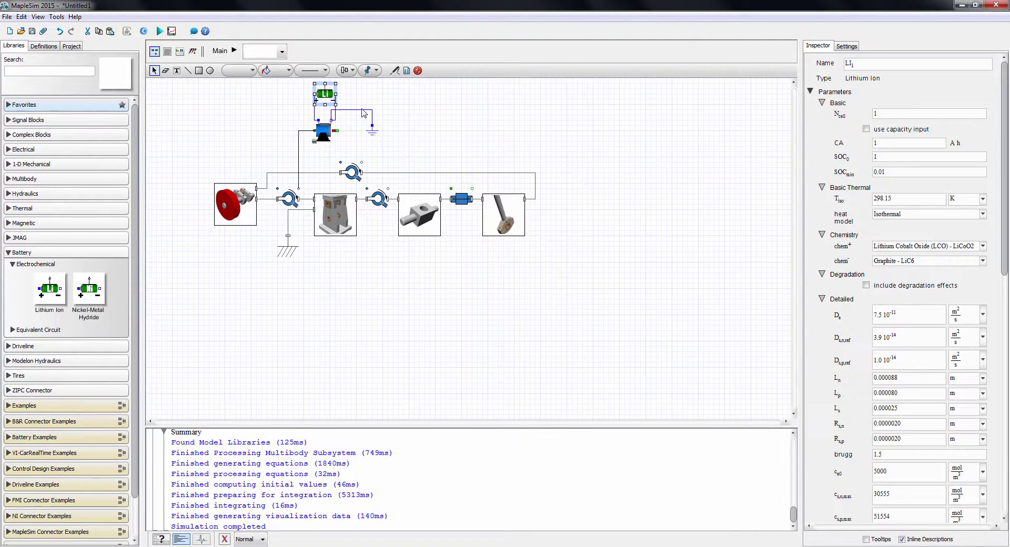
# Set the battery's initial state of charge SOC0 to 0.8
pyautogui.click(888, 157)
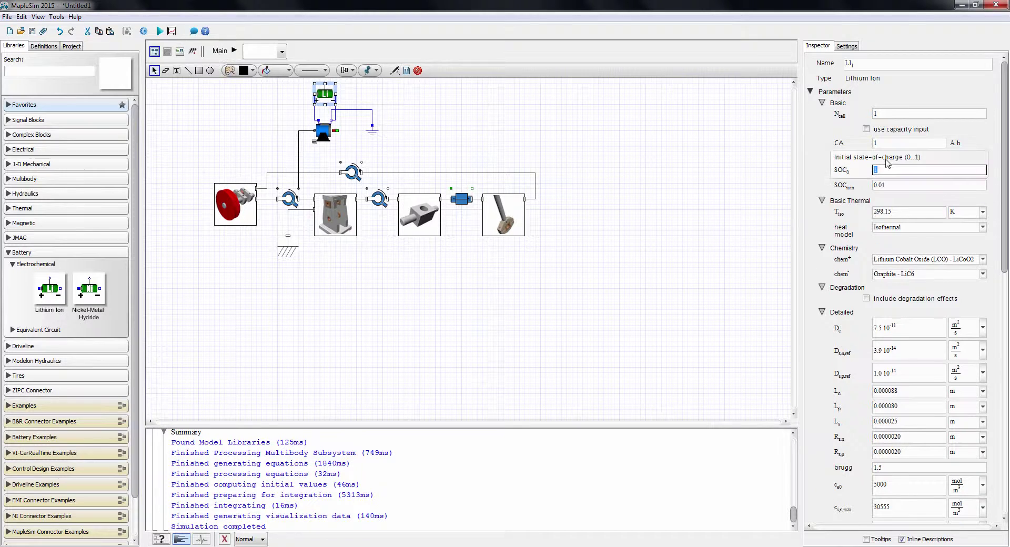
pyautogui.write('0.8')
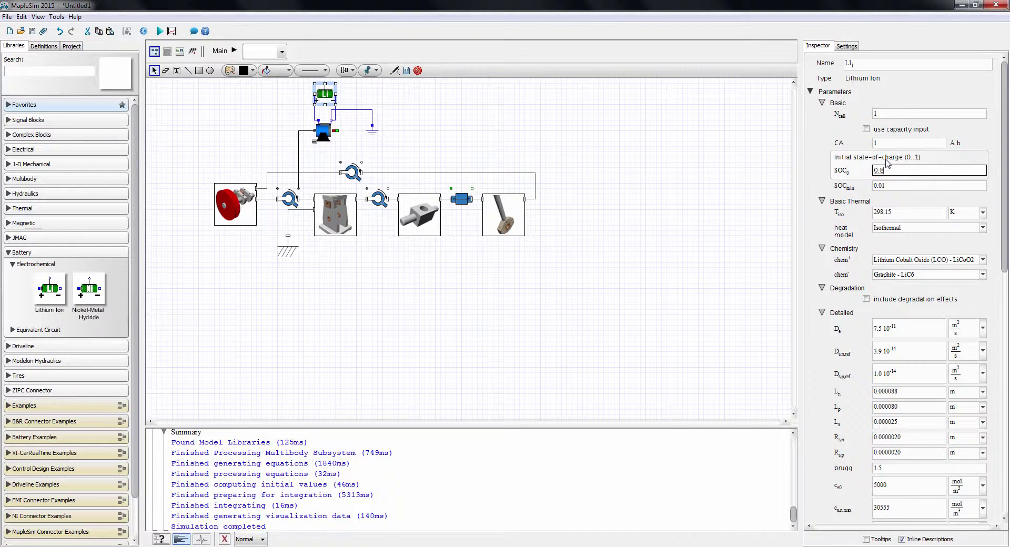
pyautogui.moveTo(554, 256); pyautogui.dragTo(321, 130)
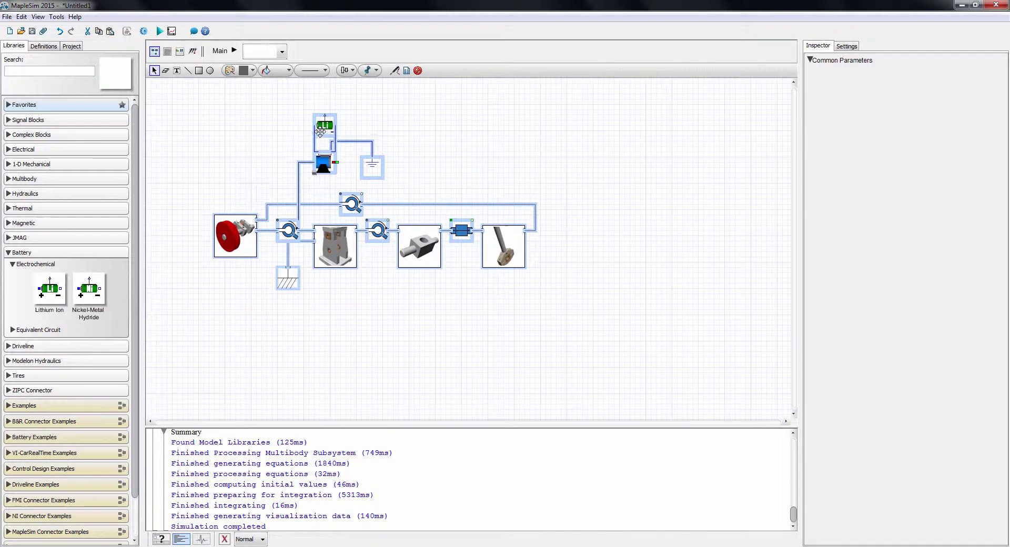
# Lower the diagram and attach a SoC probe to the Lithium Ion battery
pyautogui.click(438, 145)
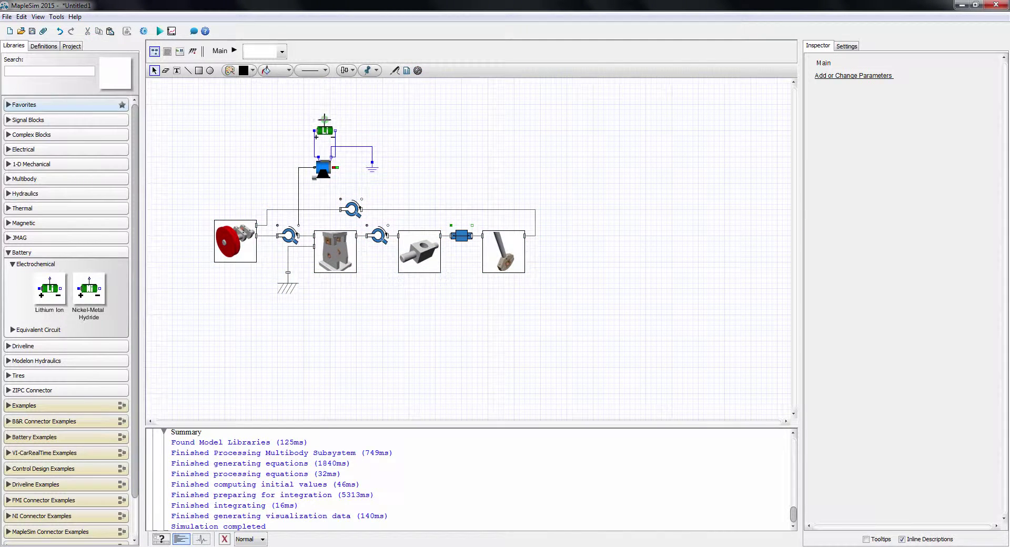
pyautogui.rightClick(325, 120)
pyautogui.click(369, 294)
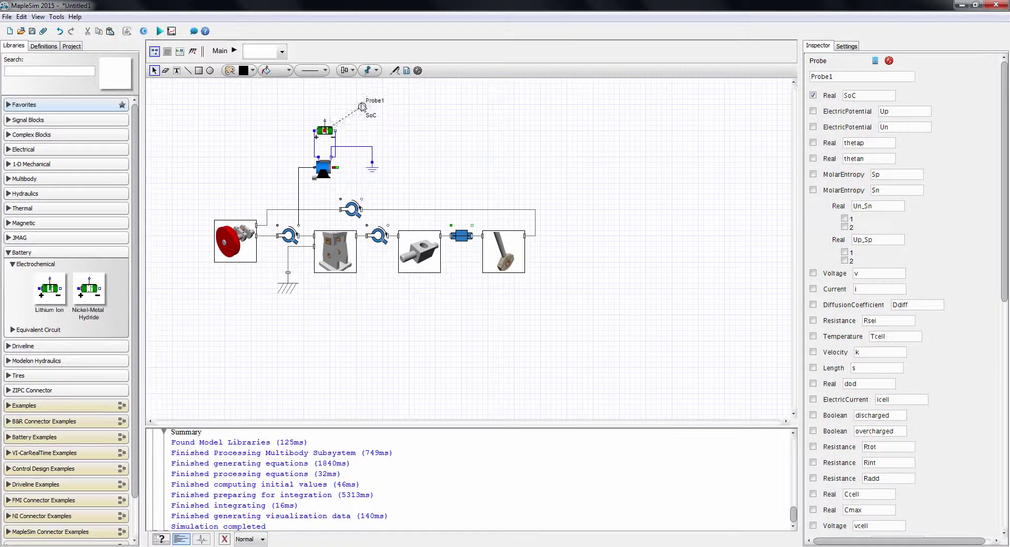
pyautogui.click(361, 103)
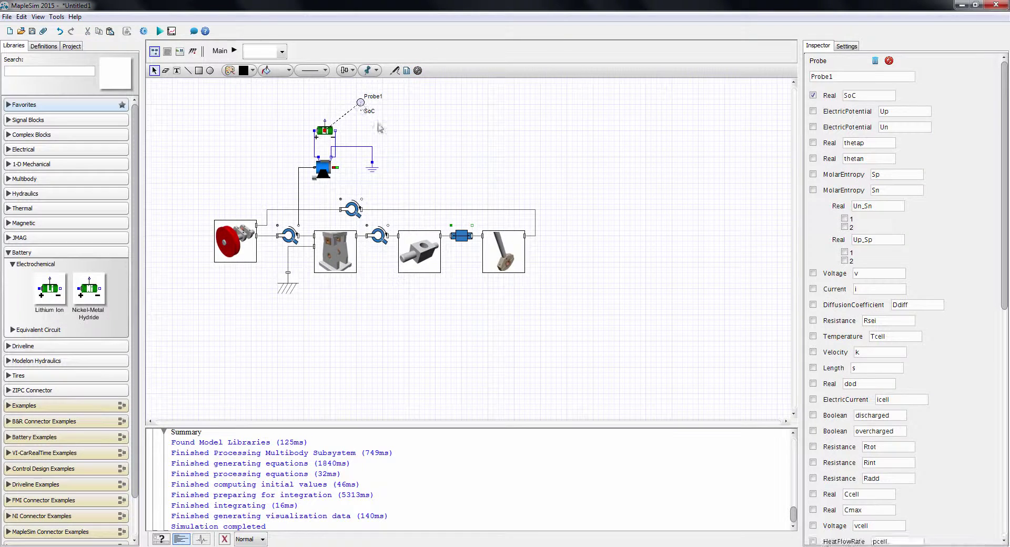
# Attach a probe to revolute joint R1 measuring Speed instead of Angle
pyautogui.click(297, 227)
pyautogui.rightClick(298, 226)
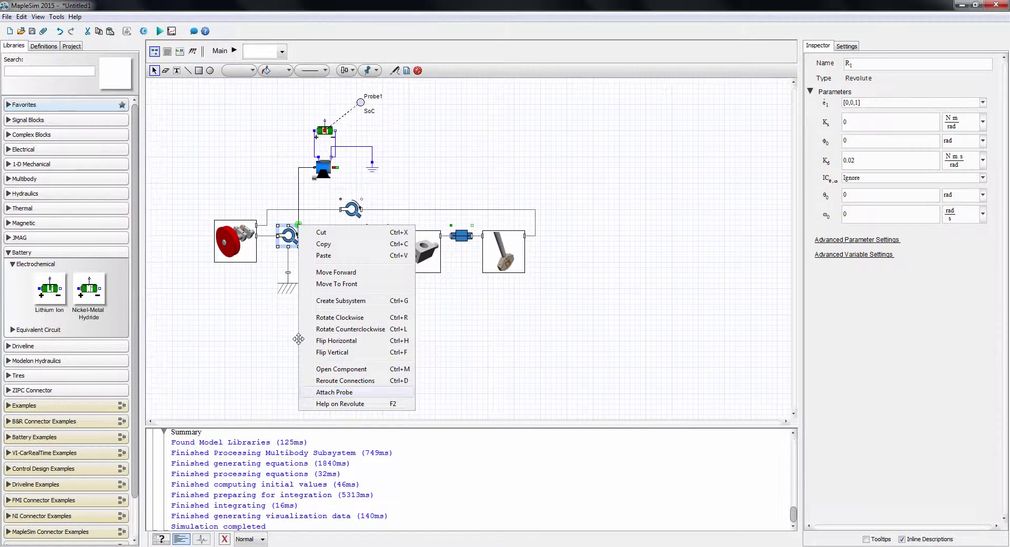
pyautogui.click(331, 392)
pyautogui.click(262, 172)
pyautogui.click(814, 111)
pyautogui.click(813, 96)
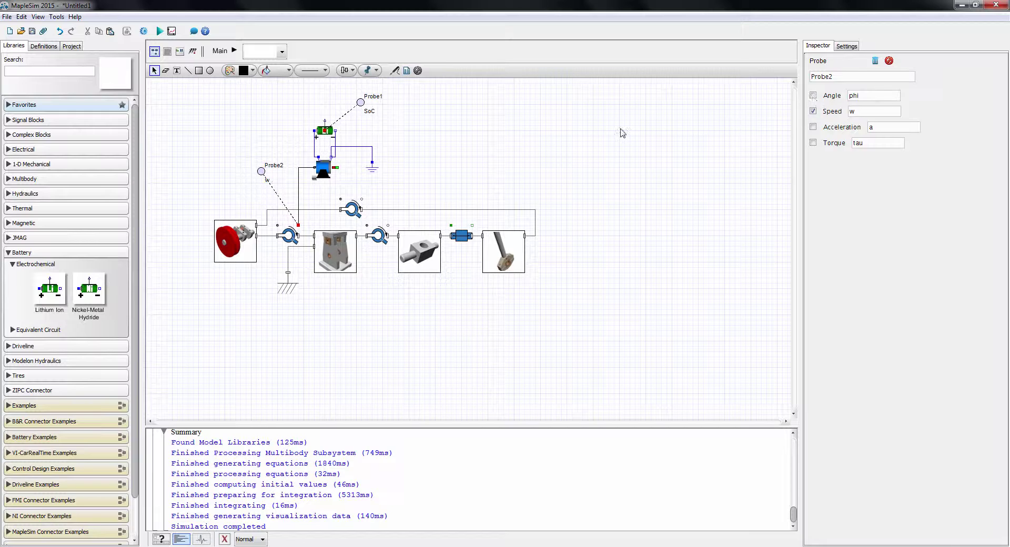
pyautogui.click(576, 134)
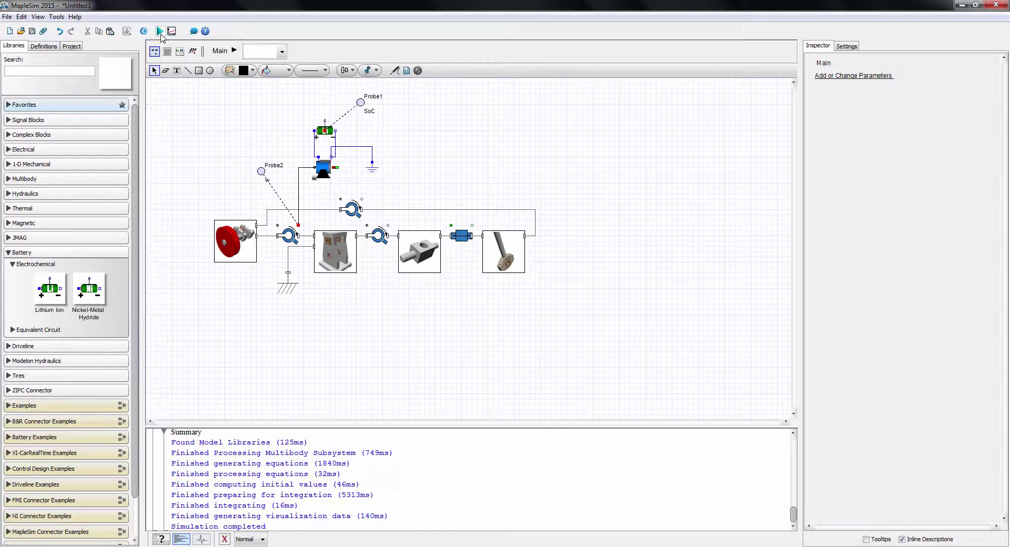
# Run the simulation, resize the 3-D Playback window to the lower right beside the plots, and play it
pyautogui.click(160, 31)
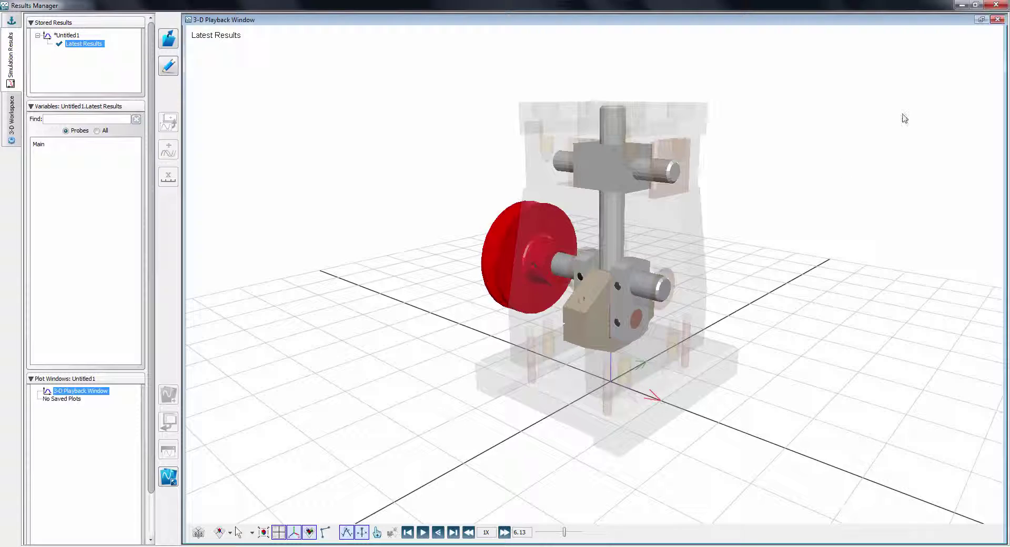
pyautogui.click(981, 22)
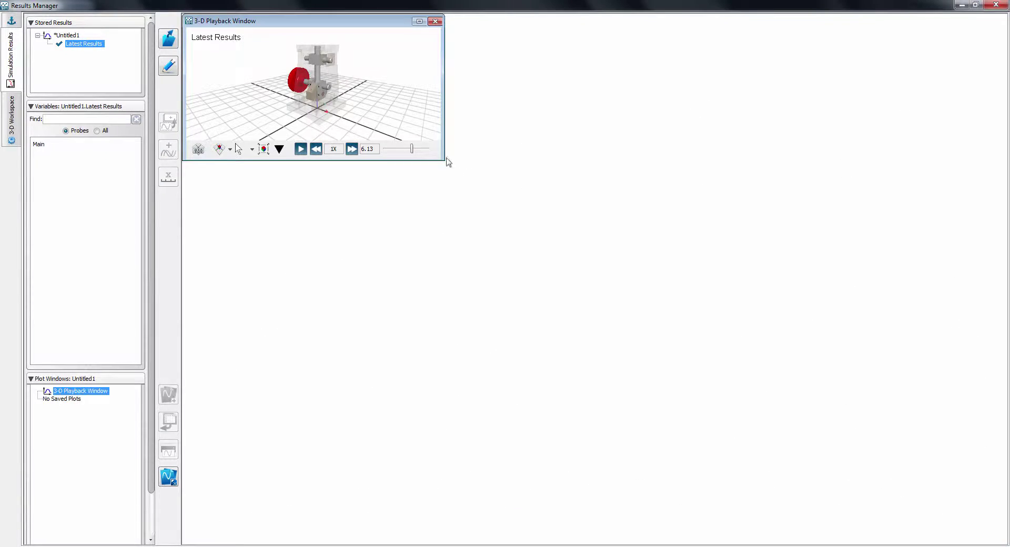
pyautogui.moveTo(447, 161); pyautogui.dragTo(695, 361)
pyautogui.moveTo(413, 23); pyautogui.dragTo(722, 211)
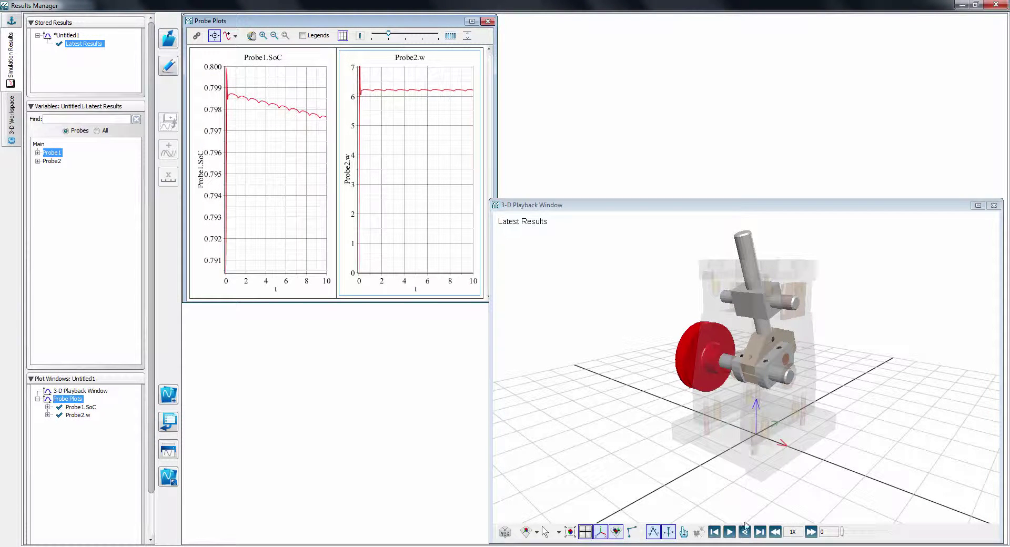
pyautogui.click(730, 532)
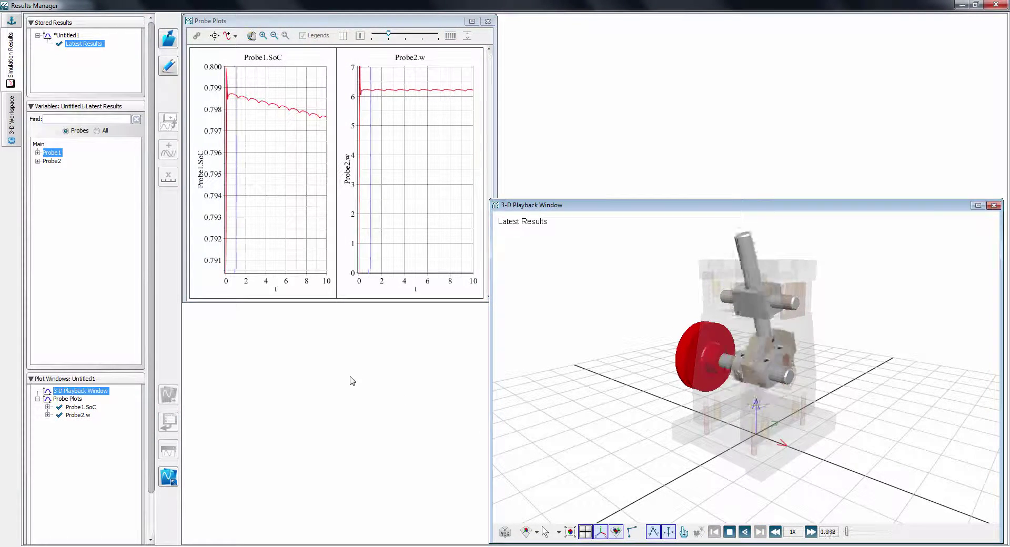